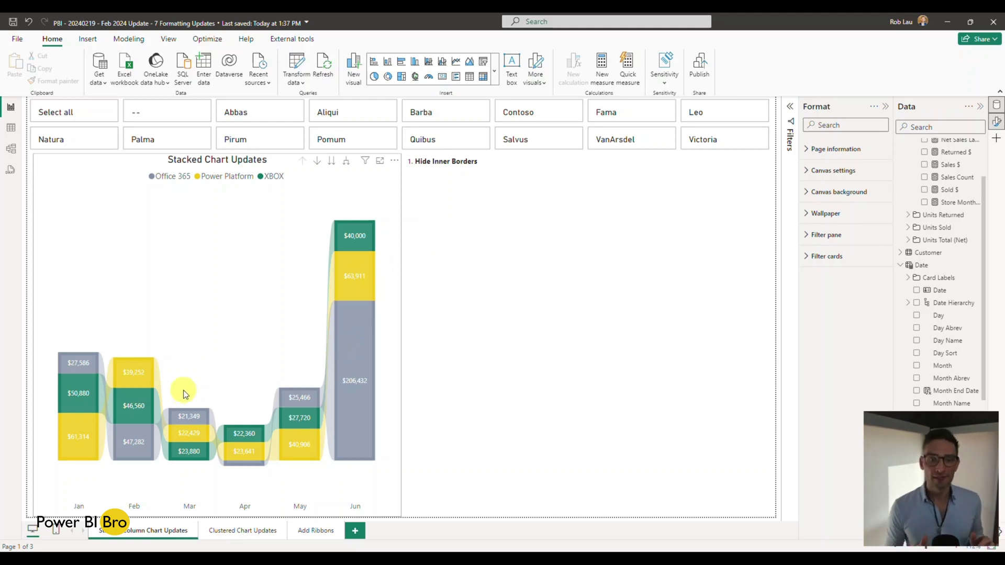
On the stacked chart, try a 6% space between series, then reset it to 0%.
click(248, 298)
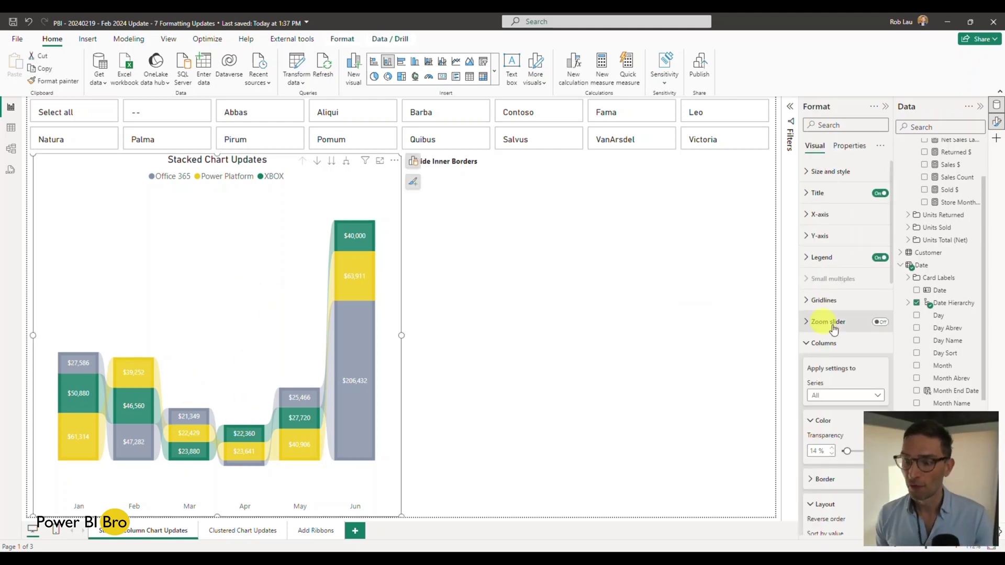
click(798, 341)
scroll(831, 330, down, 3)
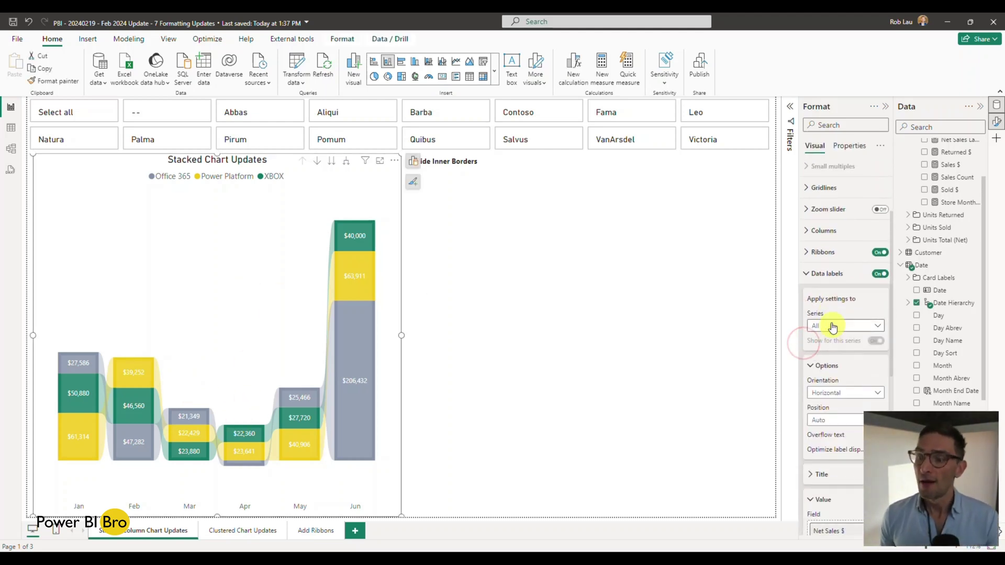
click(815, 278)
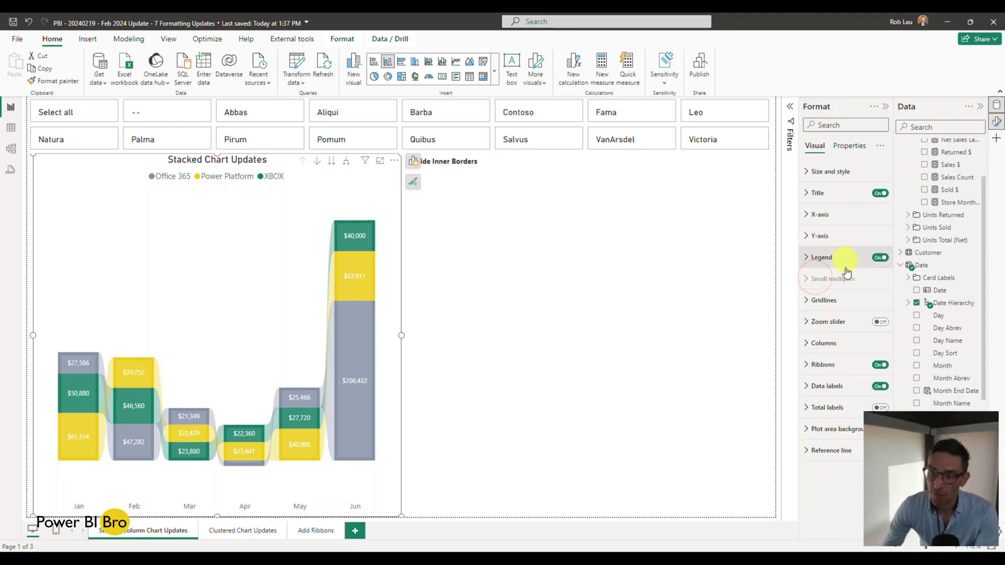
click(817, 343)
scroll(845, 282, down, 3)
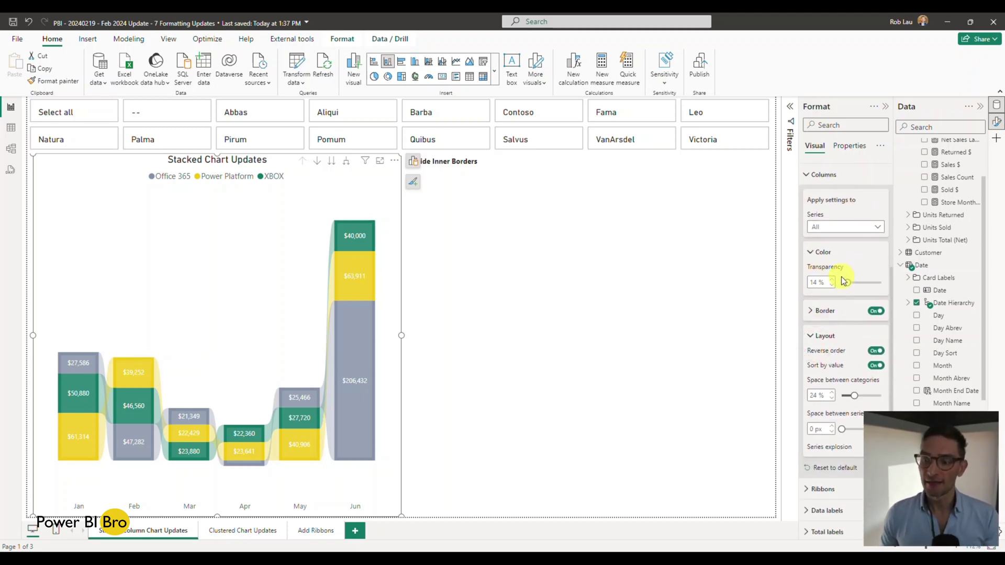
scroll(844, 282, down, 2)
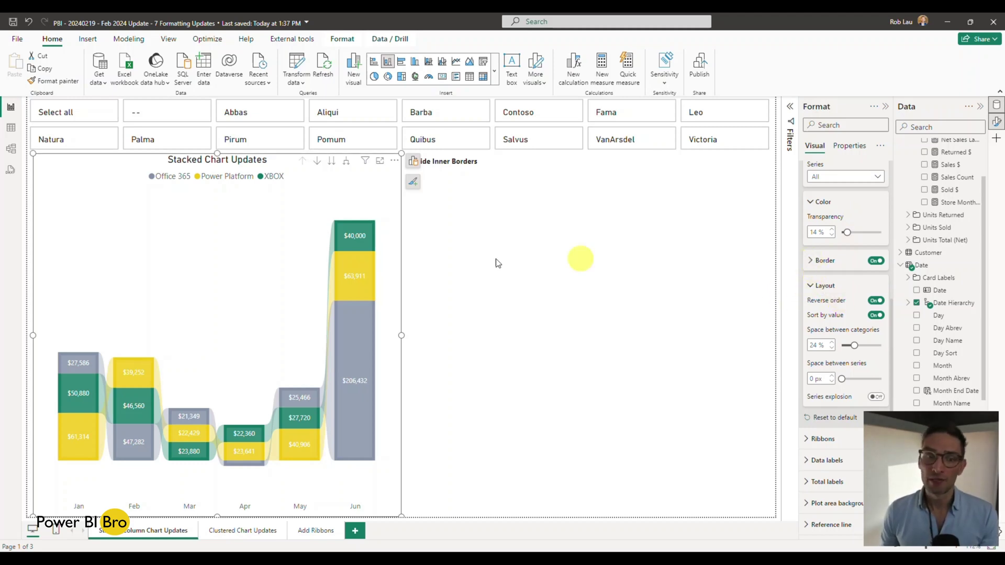
scroll(819, 264, up, 3)
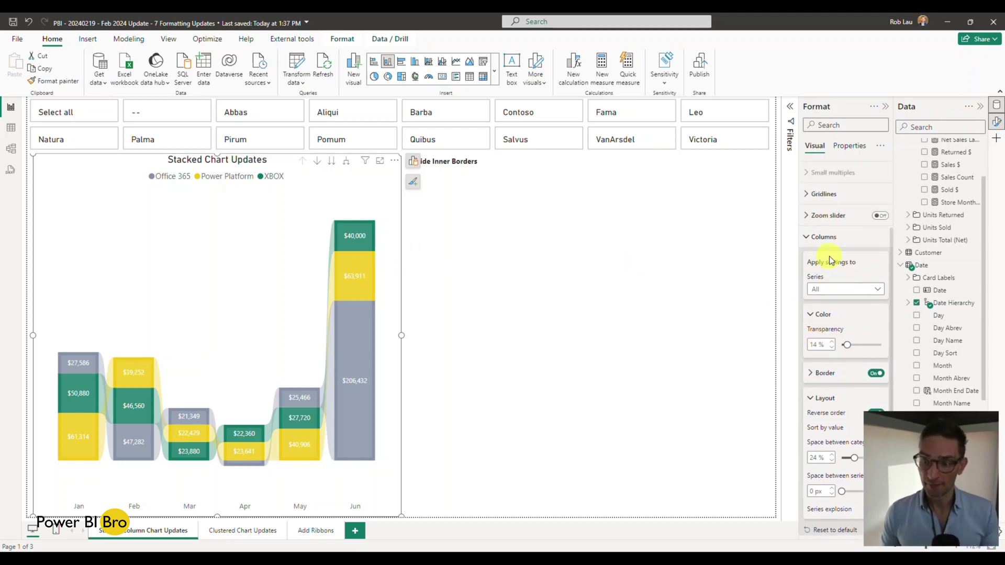
scroll(837, 270, down, 3)
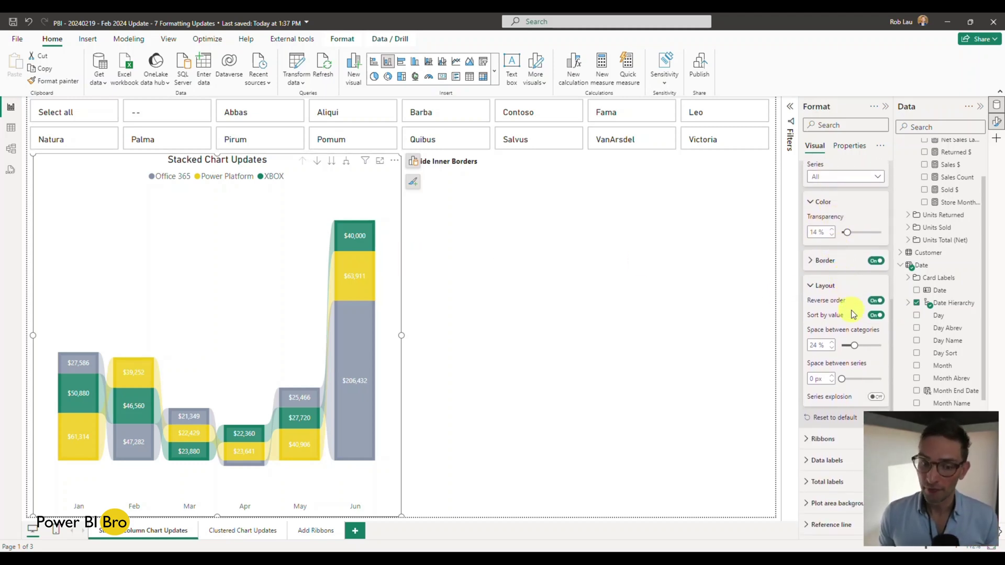
drag(842, 379, 866, 379)
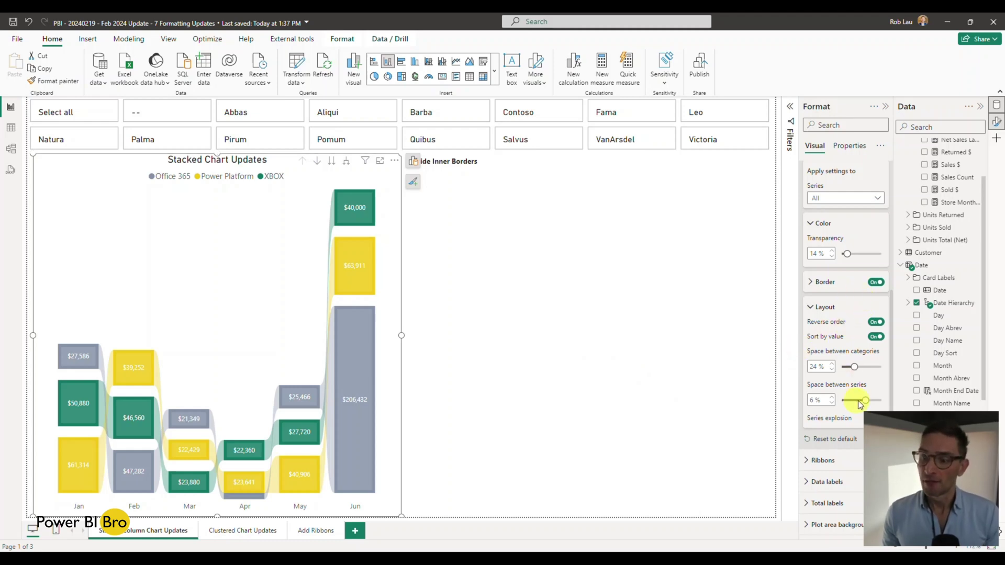
drag(864, 399, 840, 401)
Turn off series explosion so the stacked segments no longer have gaps.
click(817, 460)
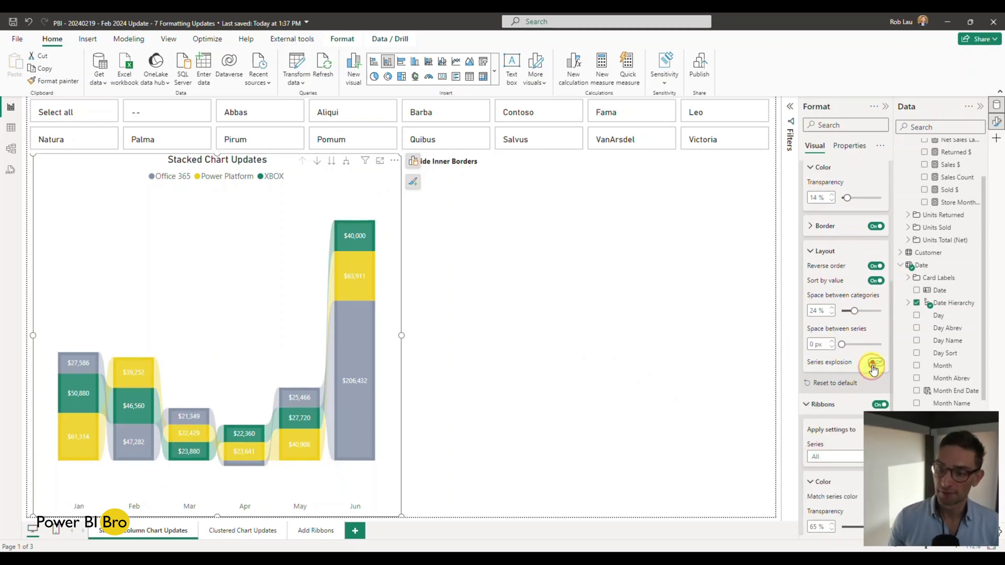
click(874, 362)
scroll(833, 296, up, 1)
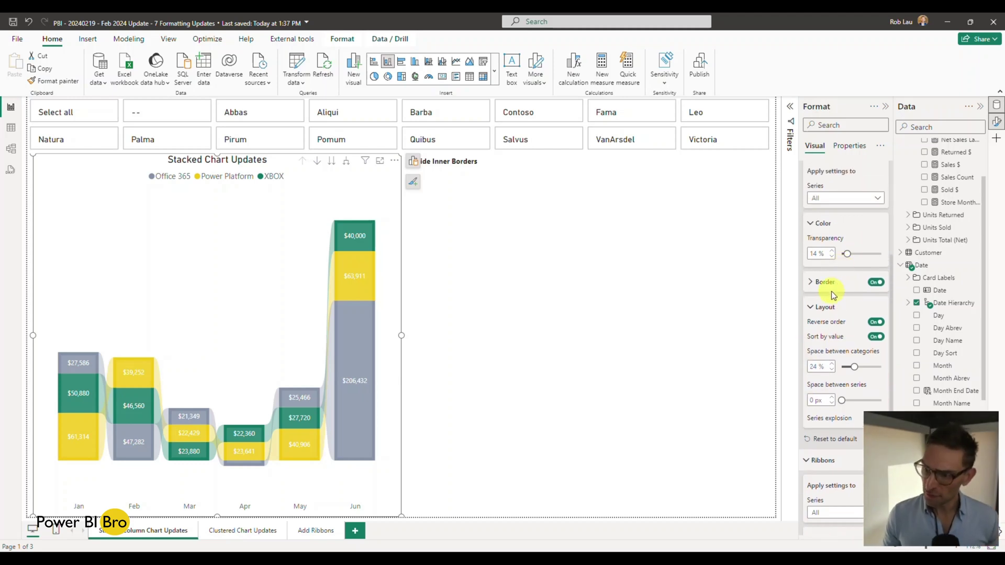
Show inner borders on the columns and set the border width to 6 px.
click(825, 282)
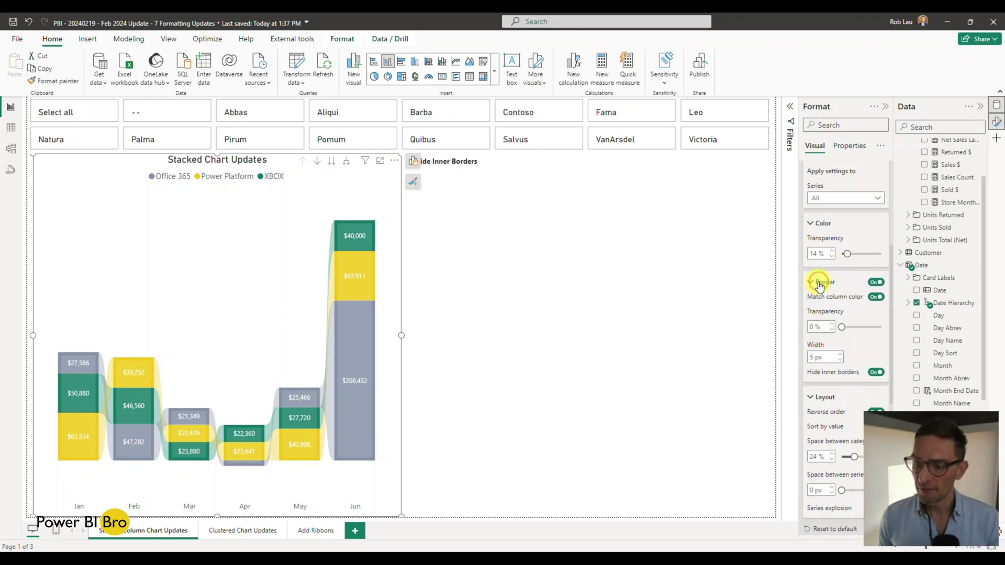
click(876, 372)
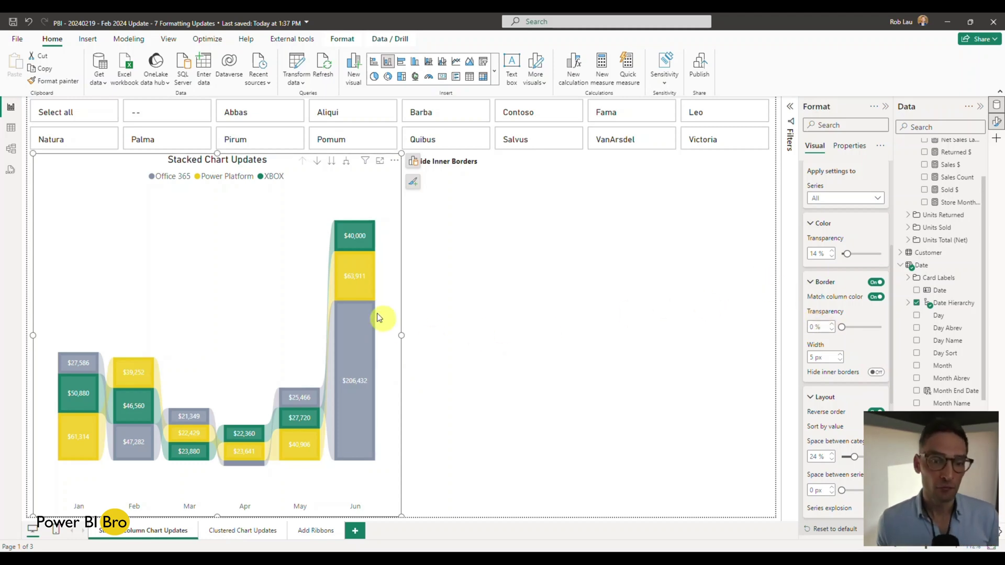
mouse_move(340, 304)
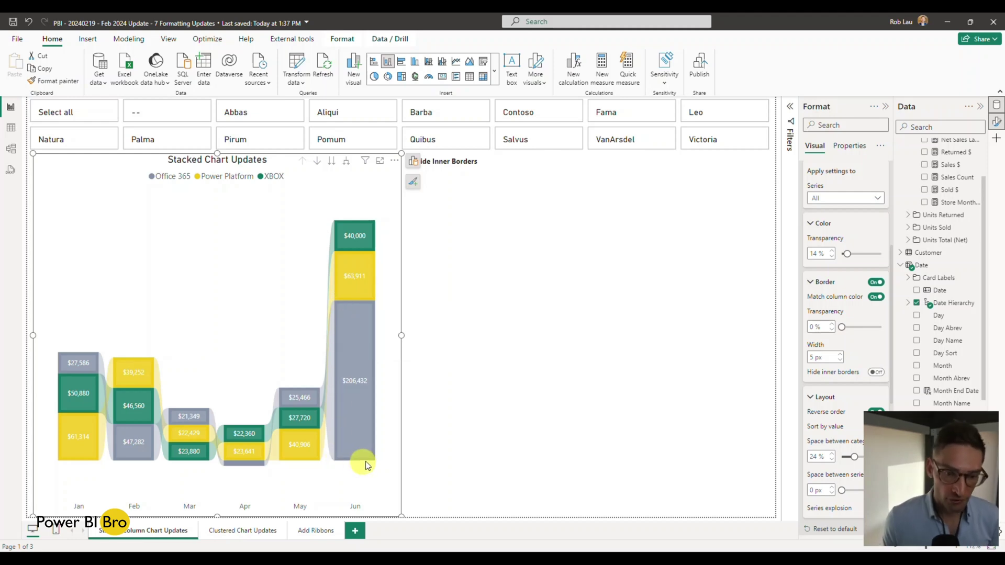
scroll(856, 324, down, 2)
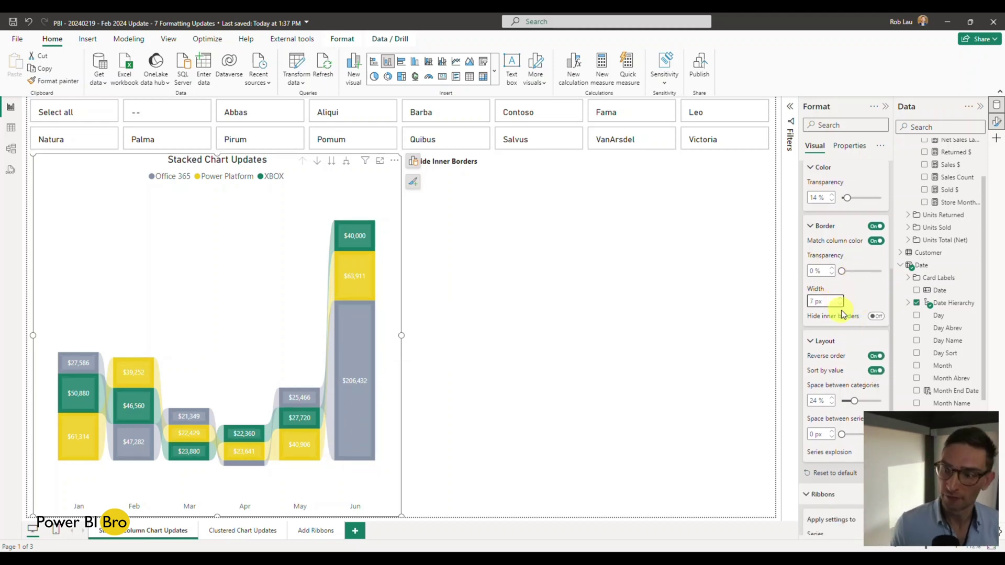
click(810, 302)
key(BackSpace)
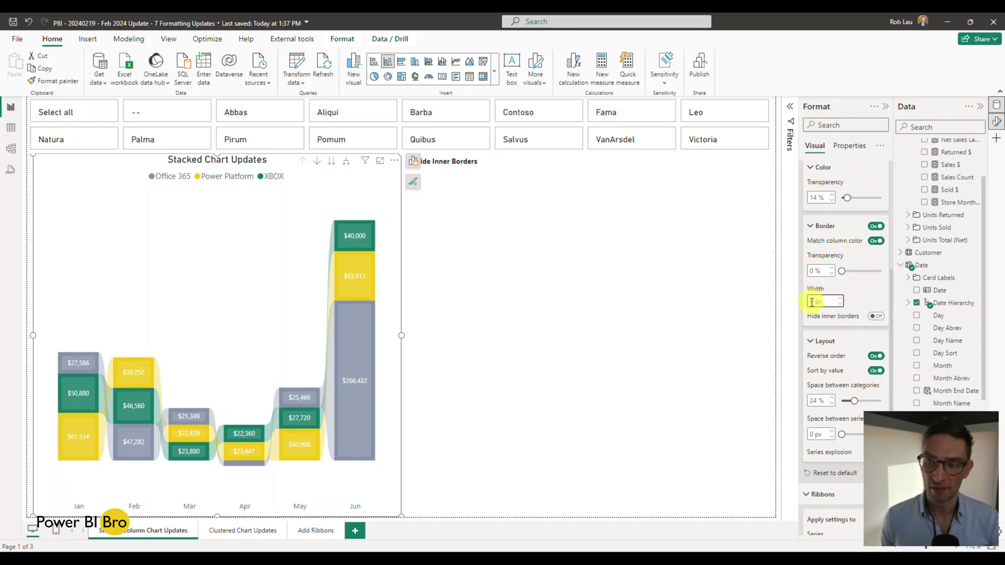
text(6)
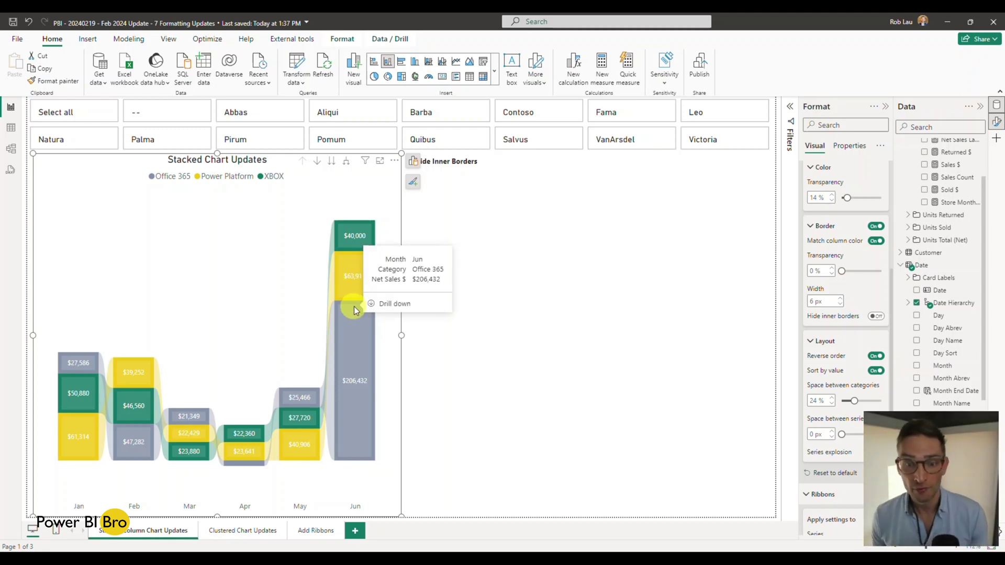
Switch Hide inner borders back on so the 6 px borders outline whole columns.
click(875, 316)
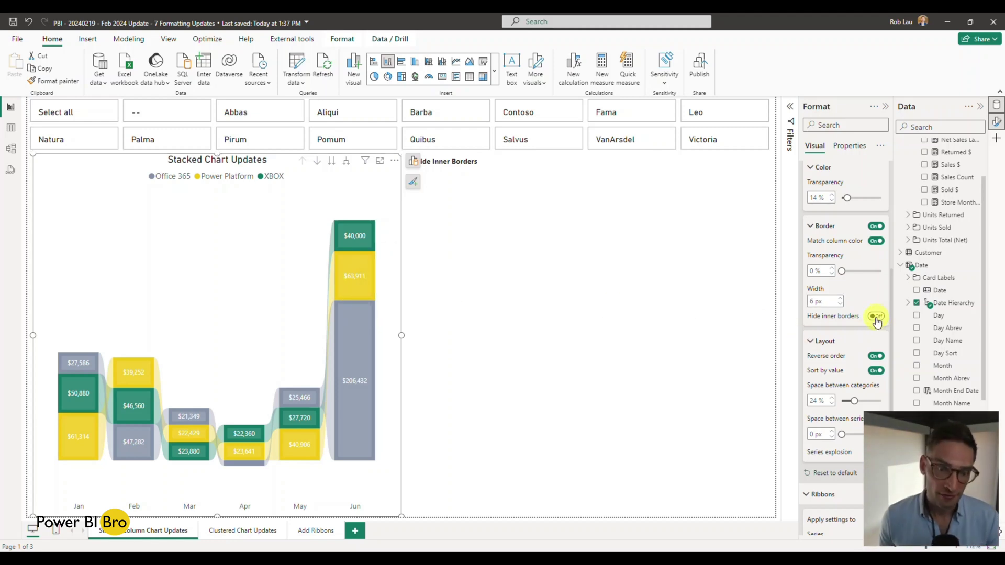
click(875, 316)
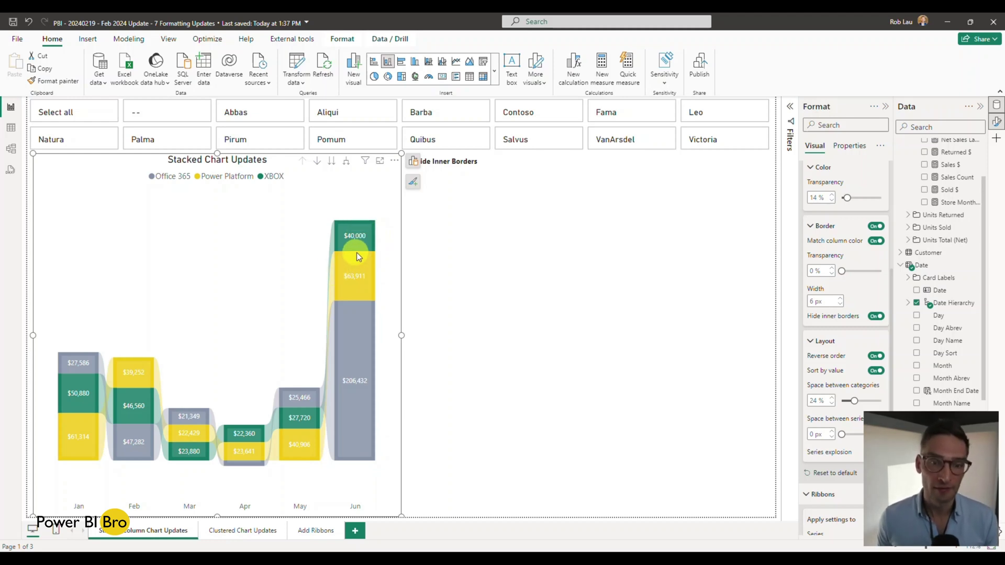
mouse_move(356, 258)
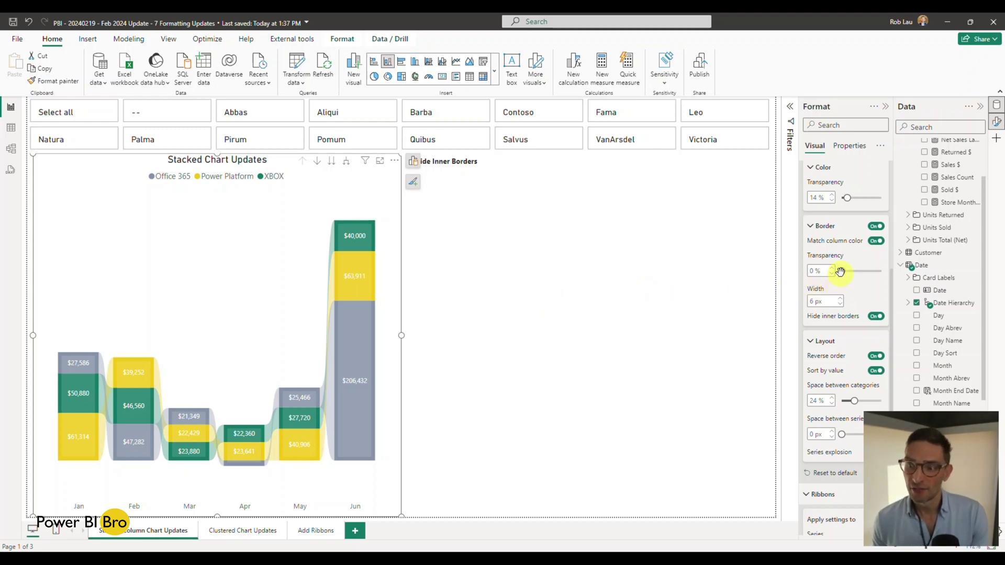
Try faded and separately coloured column borders, then restore borders matching each series colour.
drag(840, 272, 815, 260)
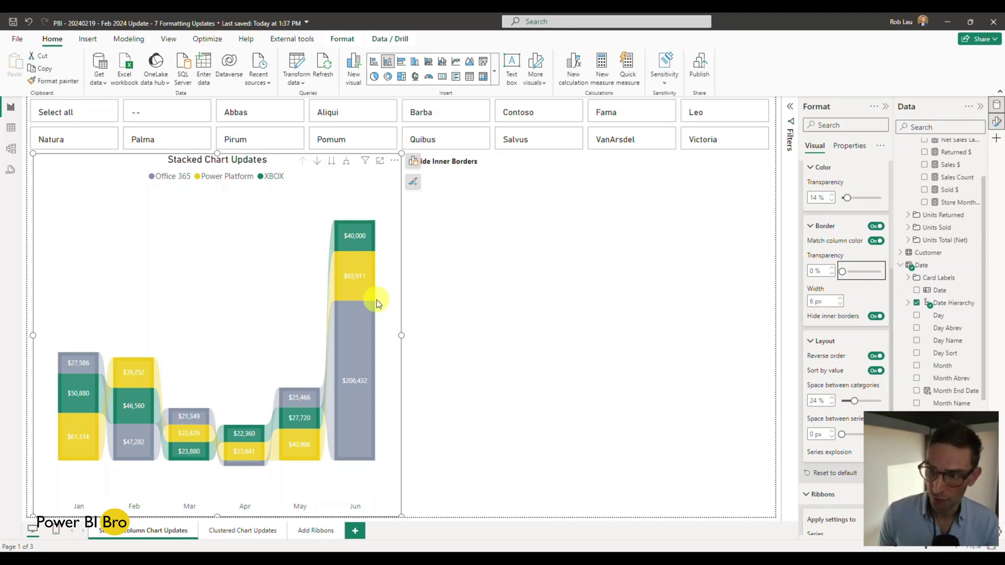
click(875, 241)
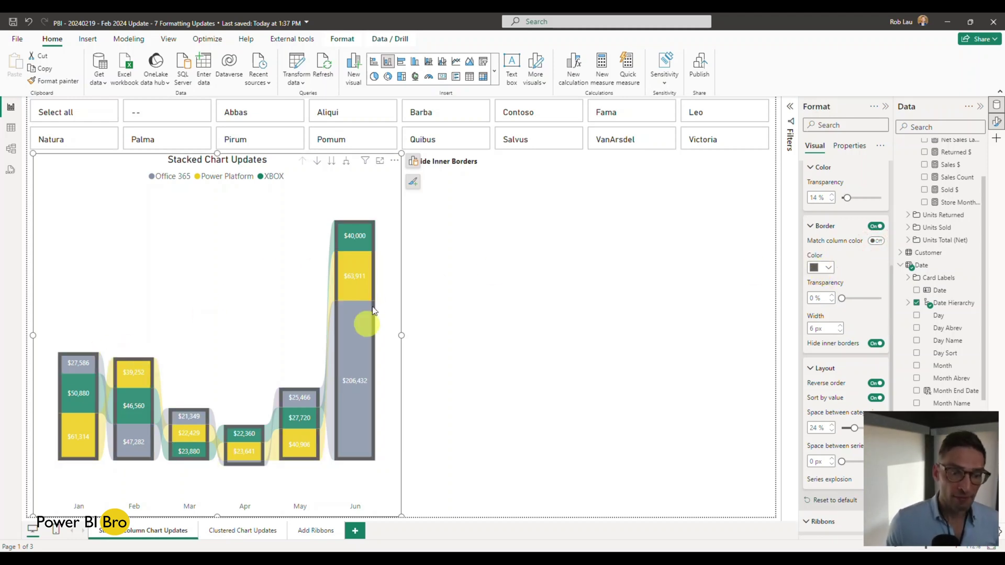
mouse_move(366, 296)
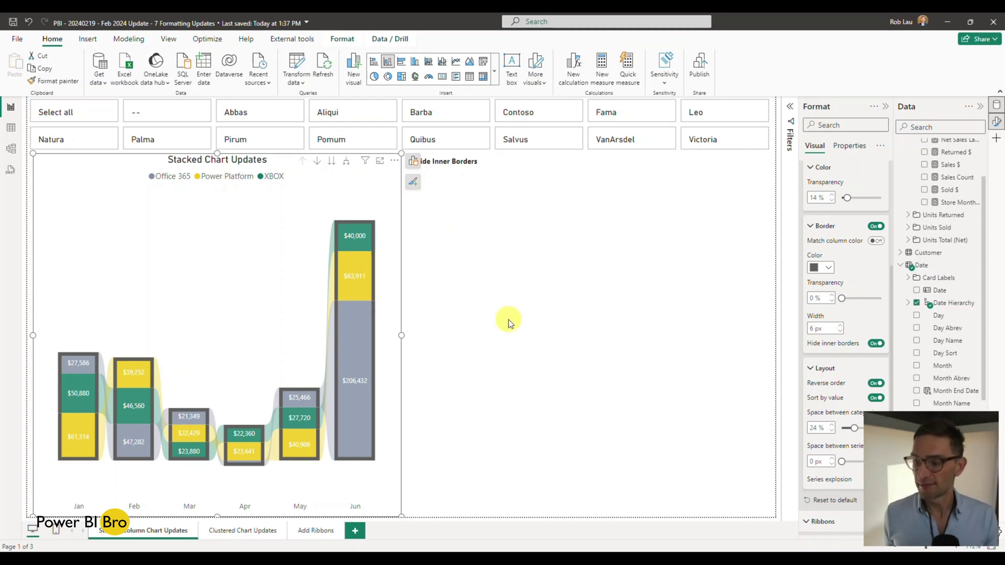
click(877, 242)
Set the column fill transparency to 20%.
scroll(863, 256, up, 3)
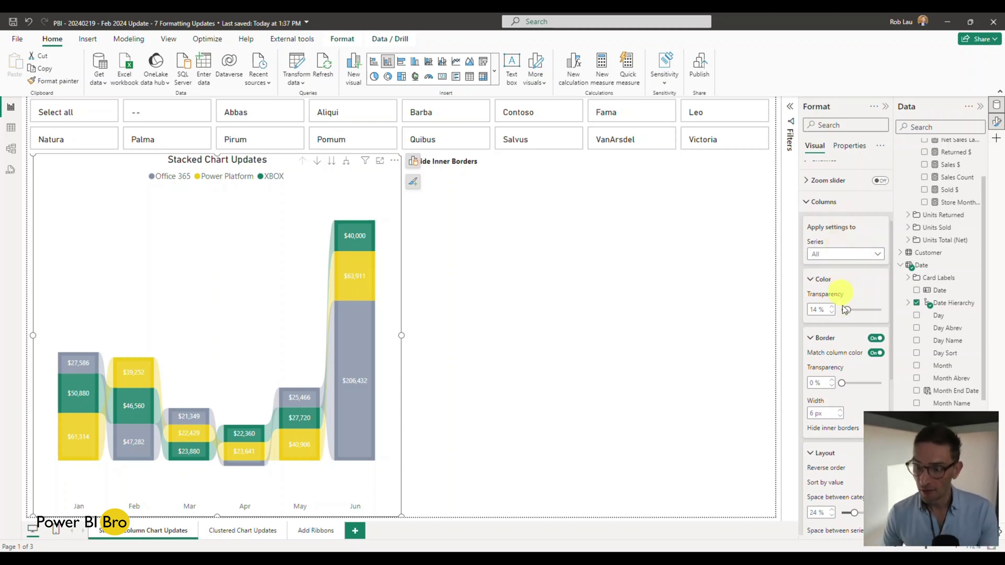
drag(845, 309, 841, 310)
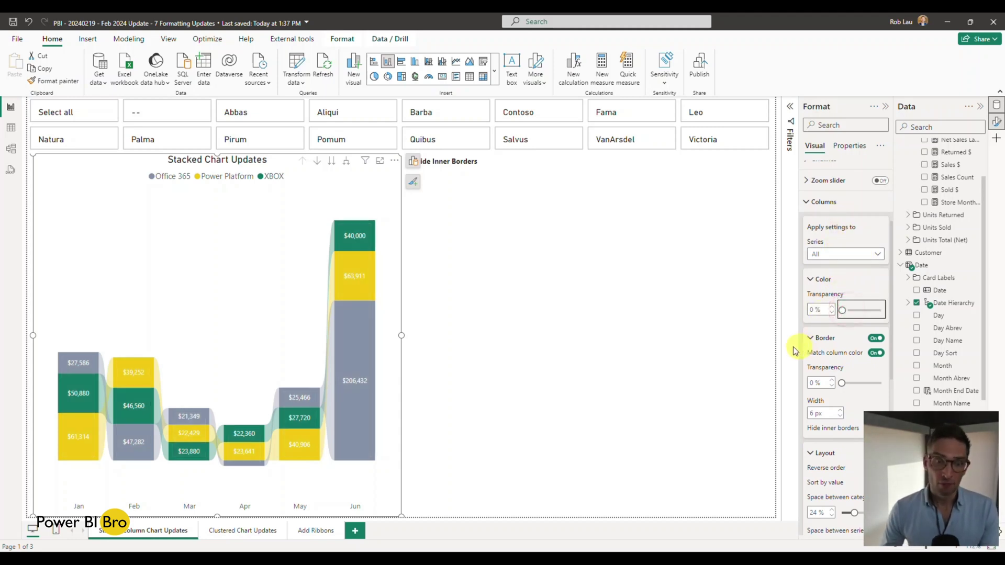
drag(840, 310, 849, 311)
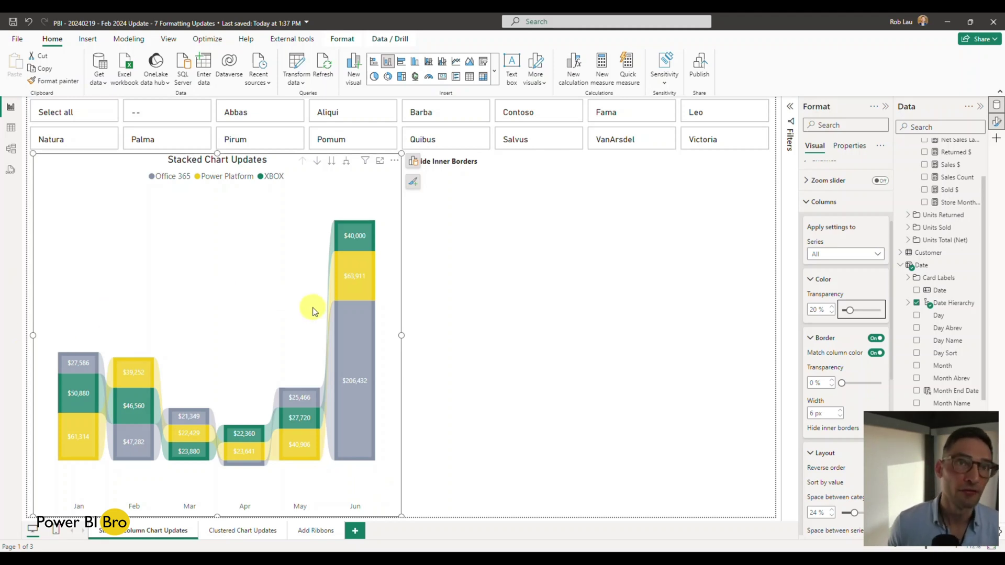
On the Clustered Chart Updates page, tidy the clustered chart's Columns format settings, collapsing Border and Color.
click(242, 531)
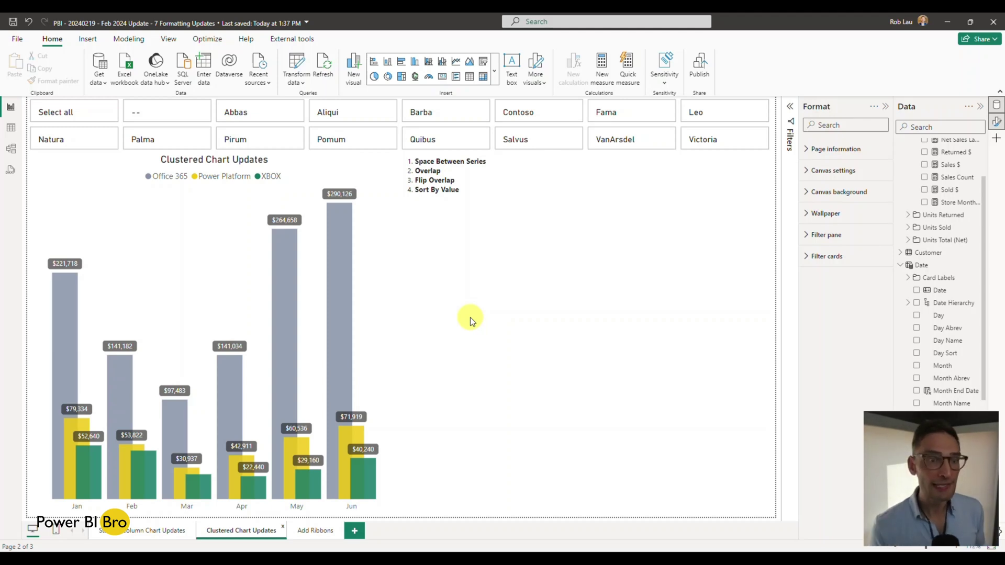
click(369, 319)
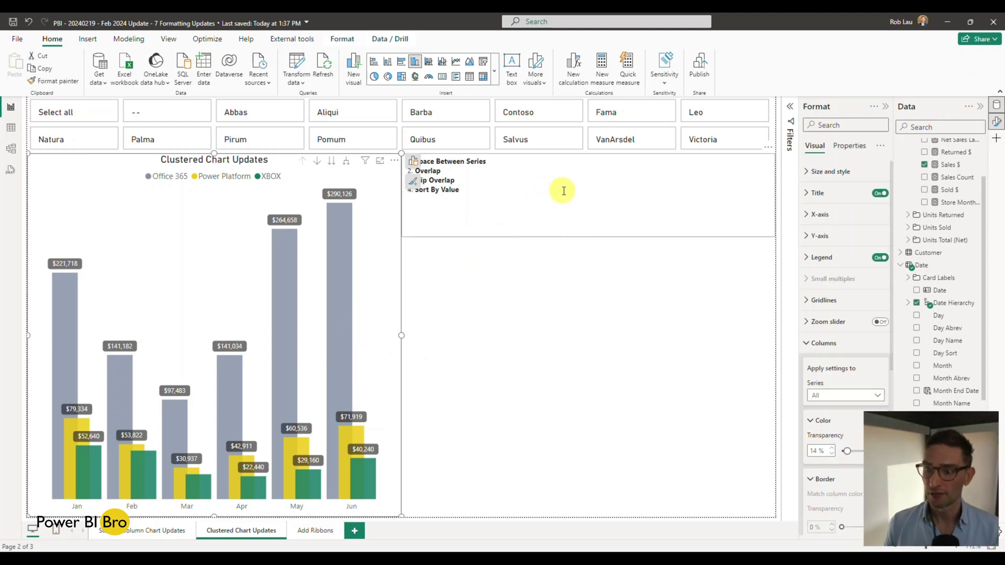
scroll(841, 266, down, 3)
scroll(840, 273, down, 1)
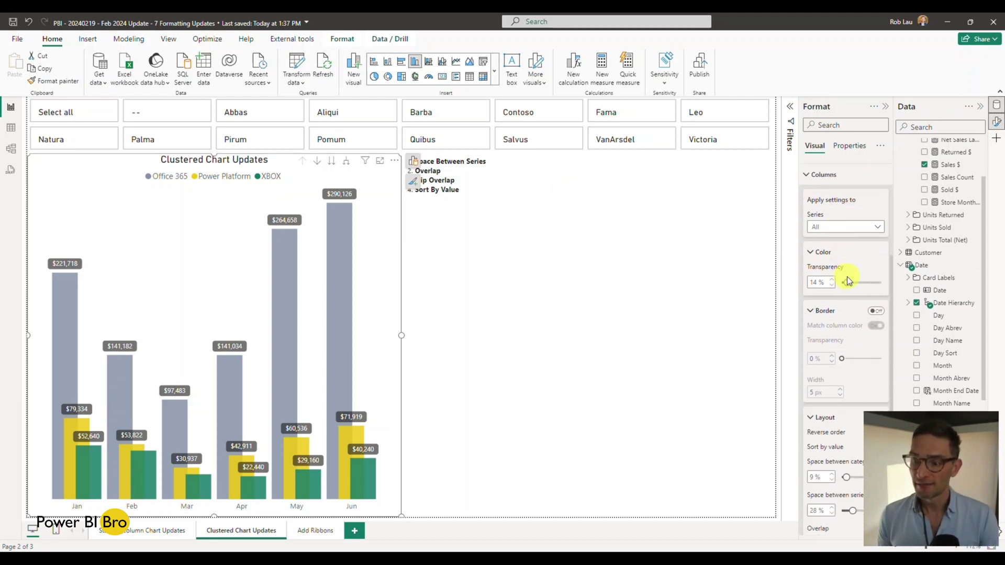
click(811, 369)
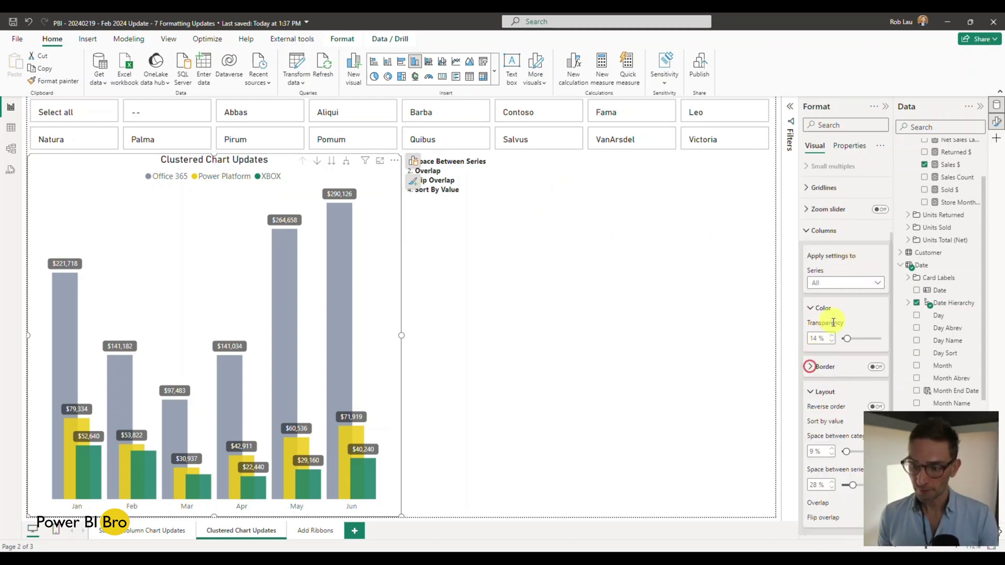
click(813, 310)
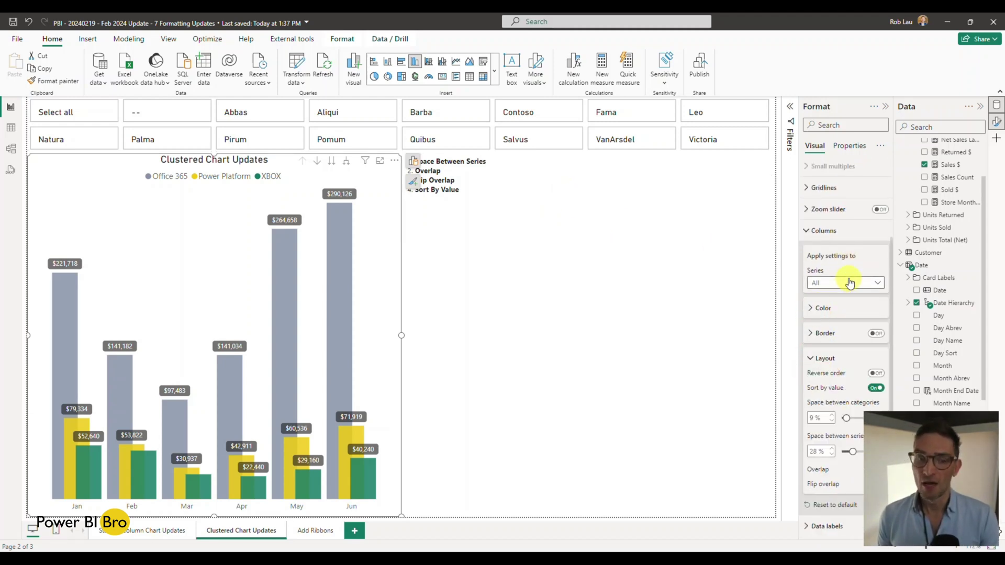
scroll(829, 270, down, 2)
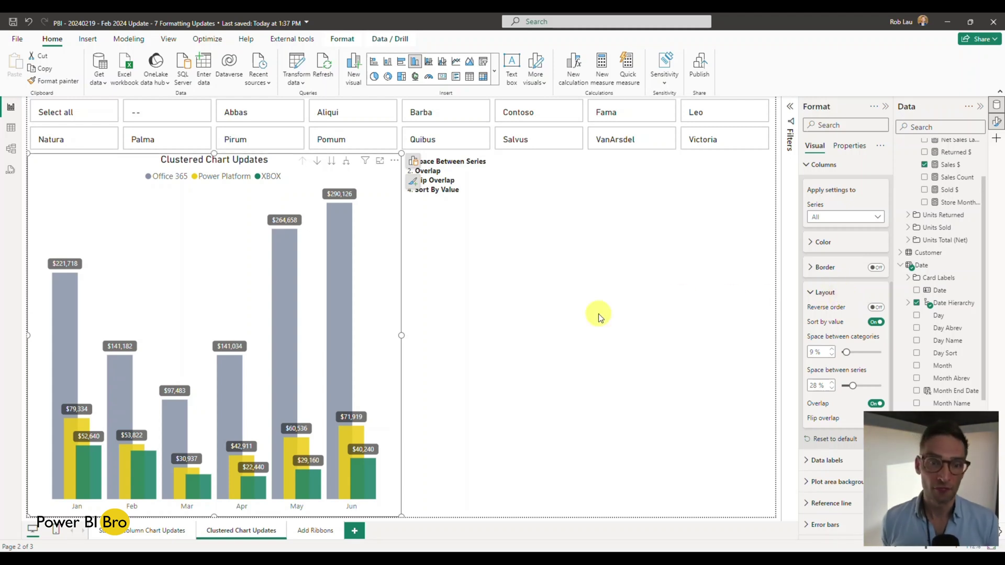
click(495, 272)
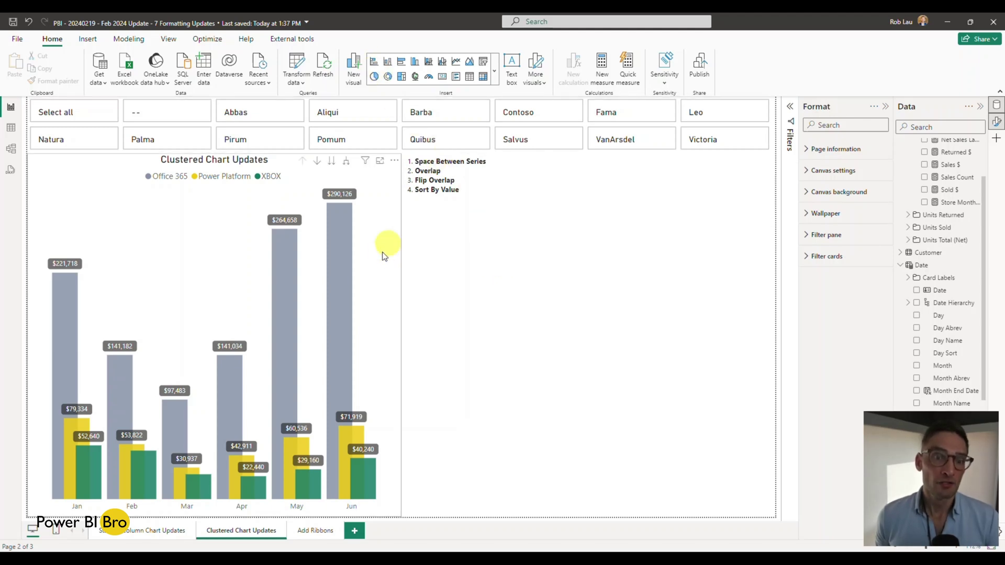
Create a new clustered column chart of Net Sales $ by Date Hierarchy.
click(481, 305)
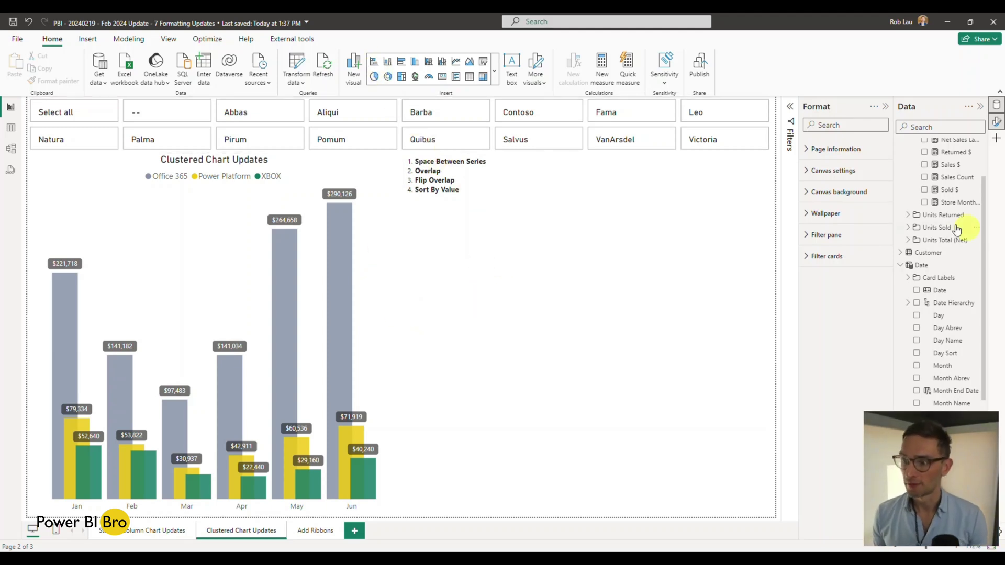
scroll(958, 224, up, 2)
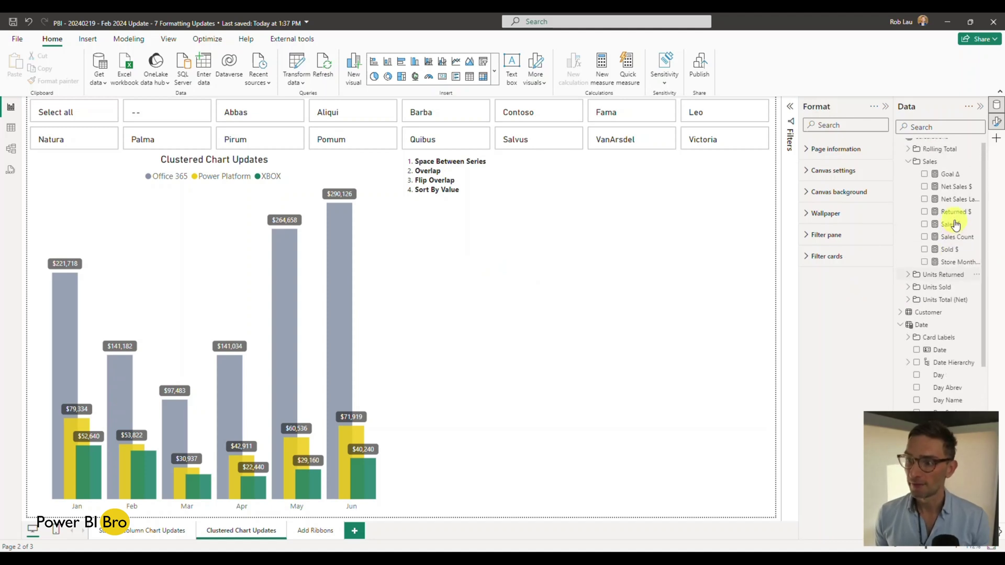
click(924, 187)
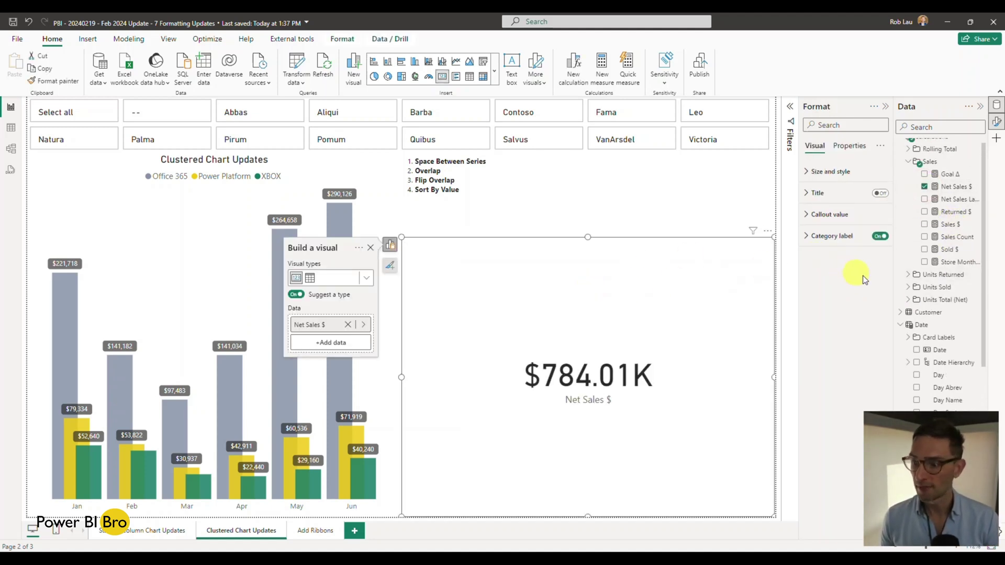
scroll(931, 314, down, 4)
click(916, 243)
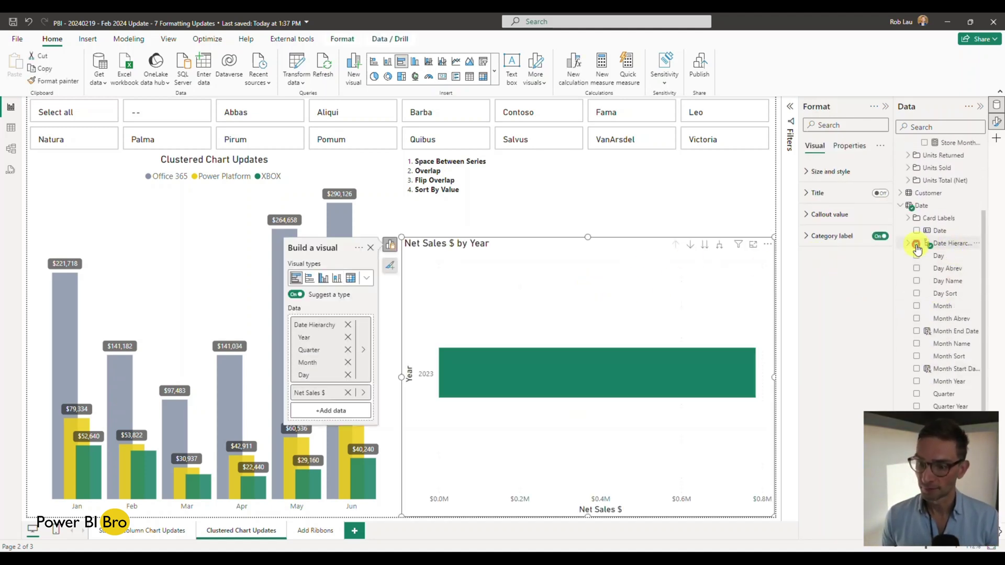
click(415, 62)
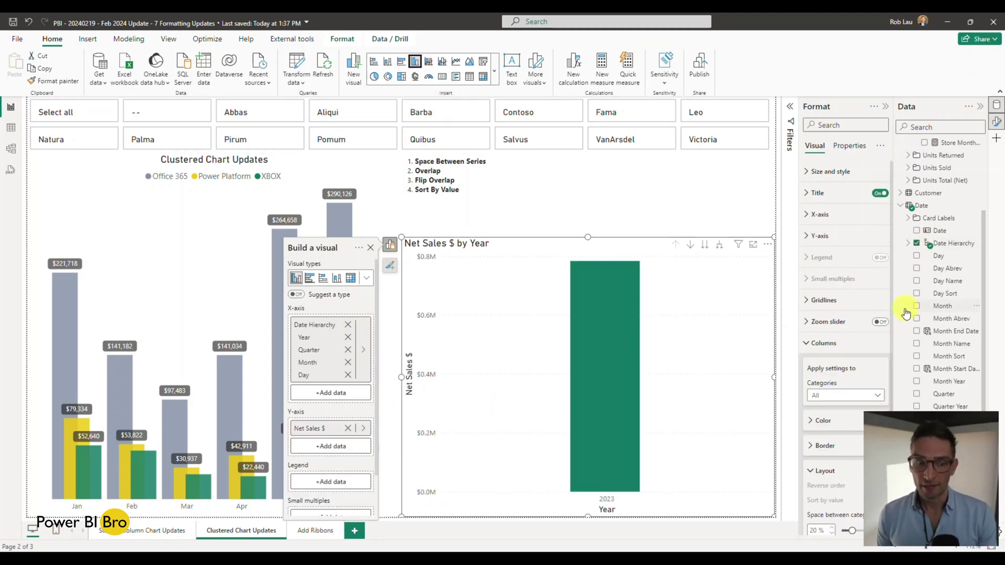
Add Category as the legend and show the axis at Month only, removing Year, Quarter and Day.
scroll(921, 335, down, 3)
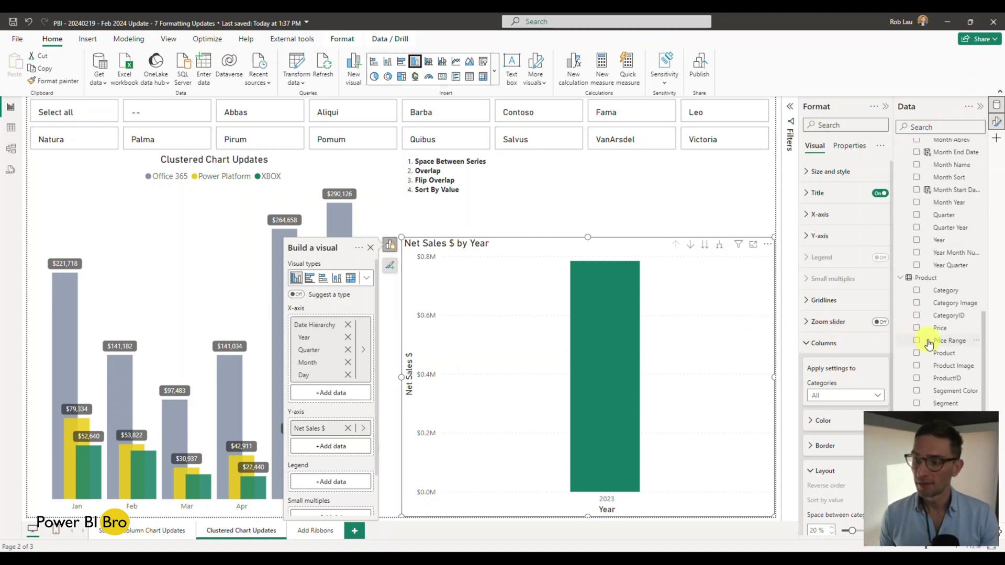
drag(942, 290, 335, 482)
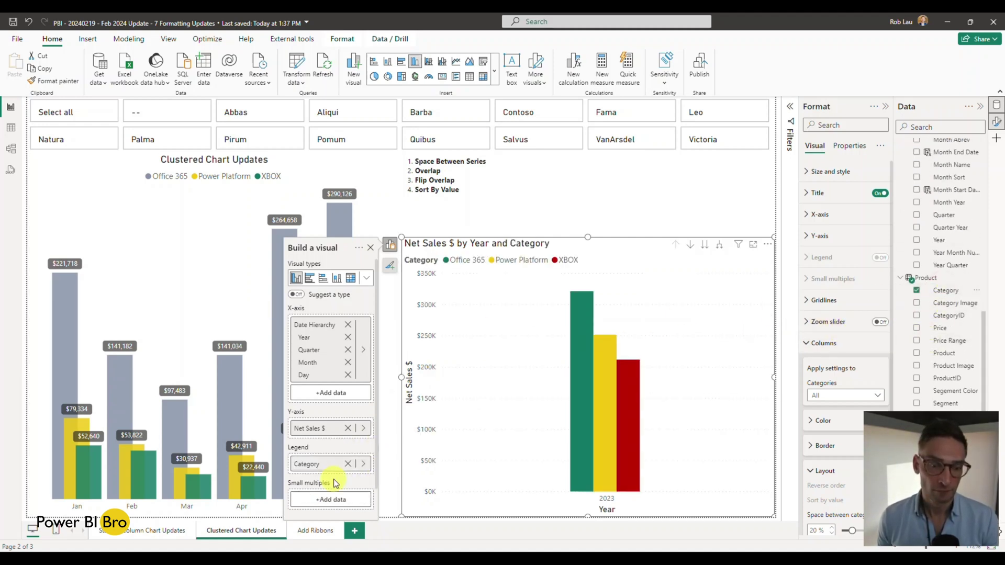
click(720, 246)
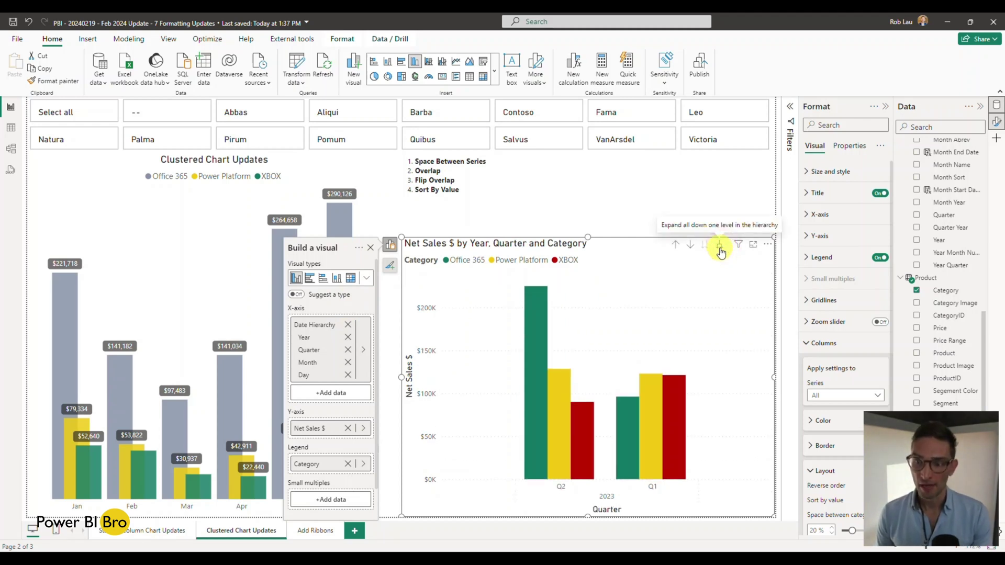
click(720, 247)
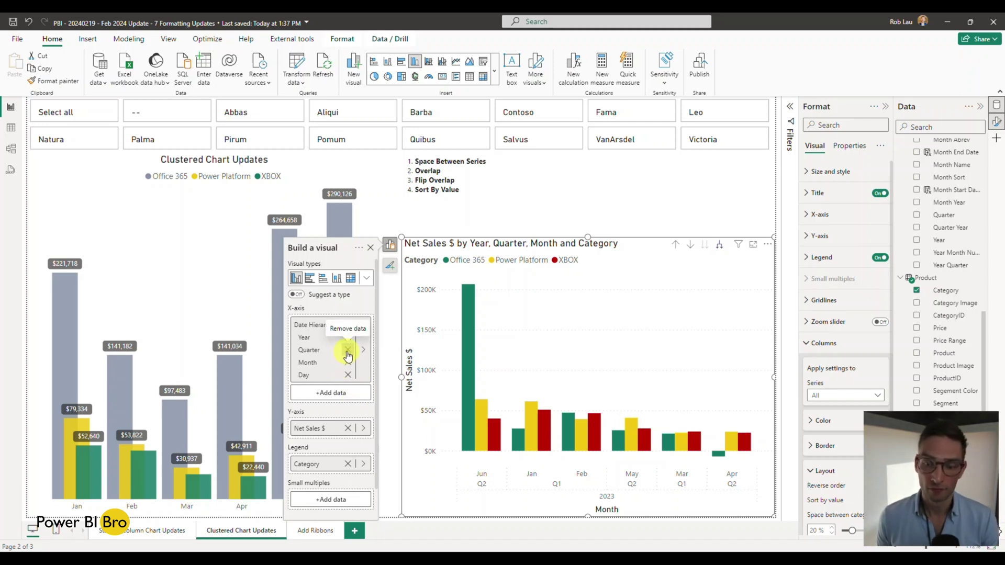
click(348, 351)
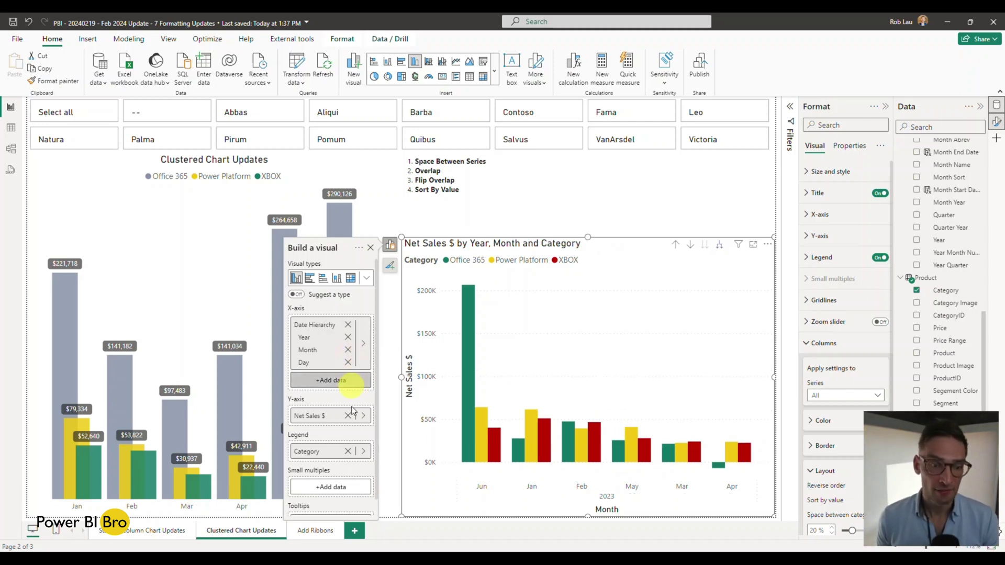
click(347, 337)
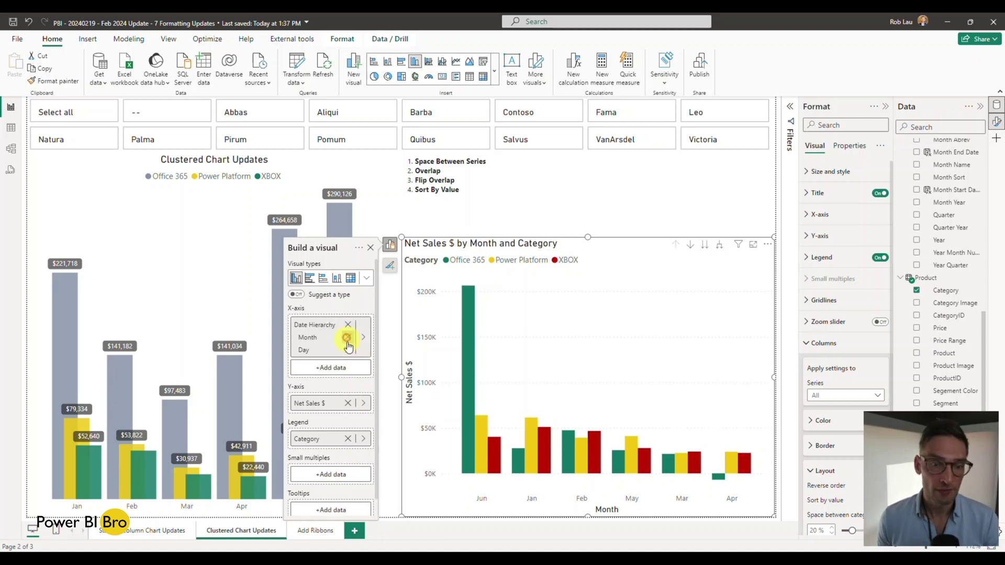
click(348, 350)
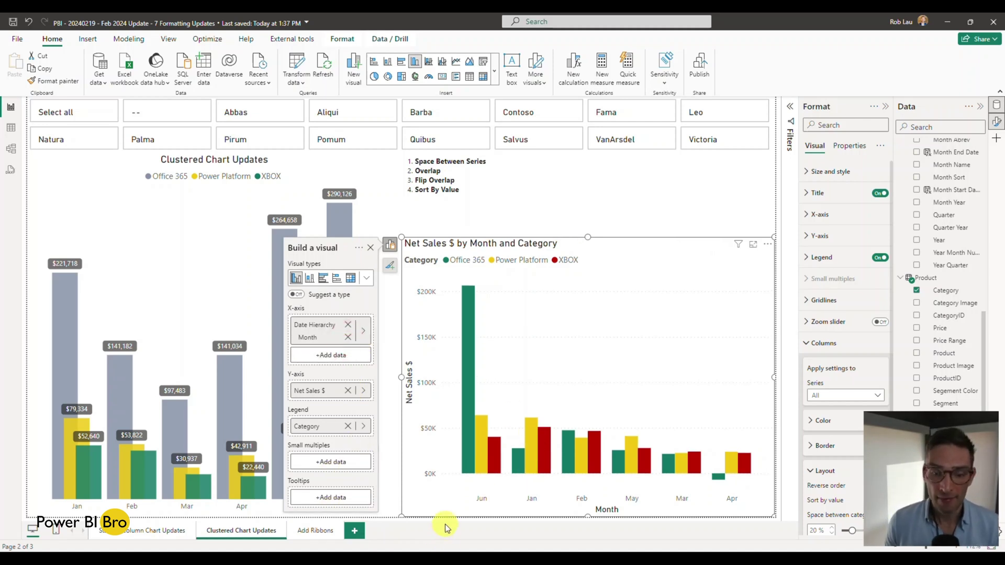
click(579, 202)
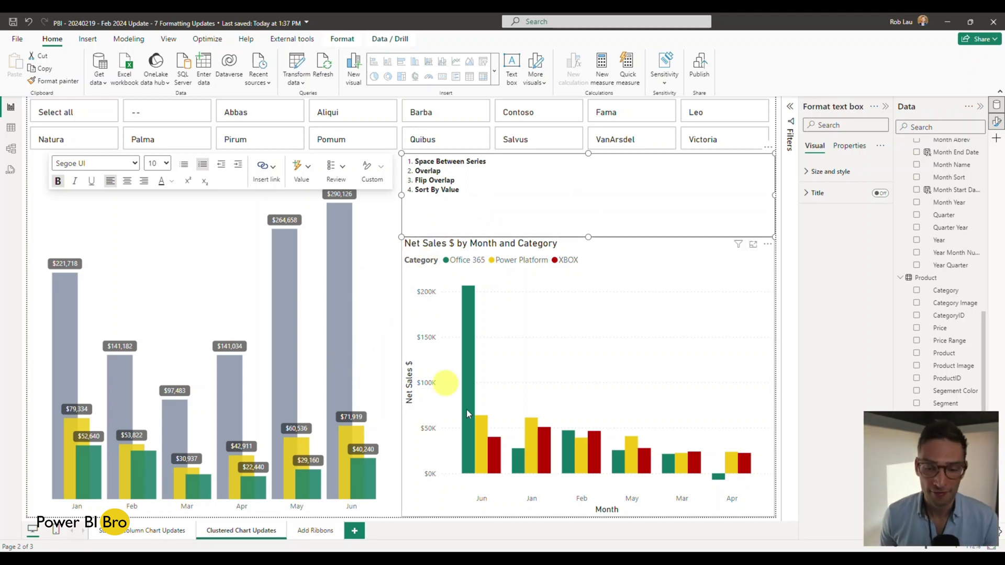
Colour the new chart's Office 365 series grey.
click(408, 337)
click(824, 347)
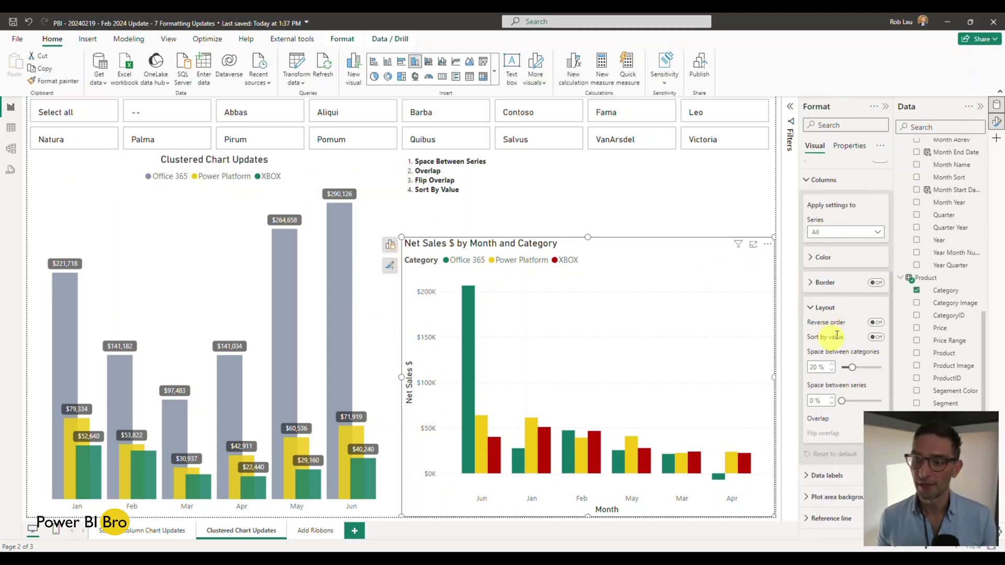
scroll(836, 335, up, 2)
click(809, 356)
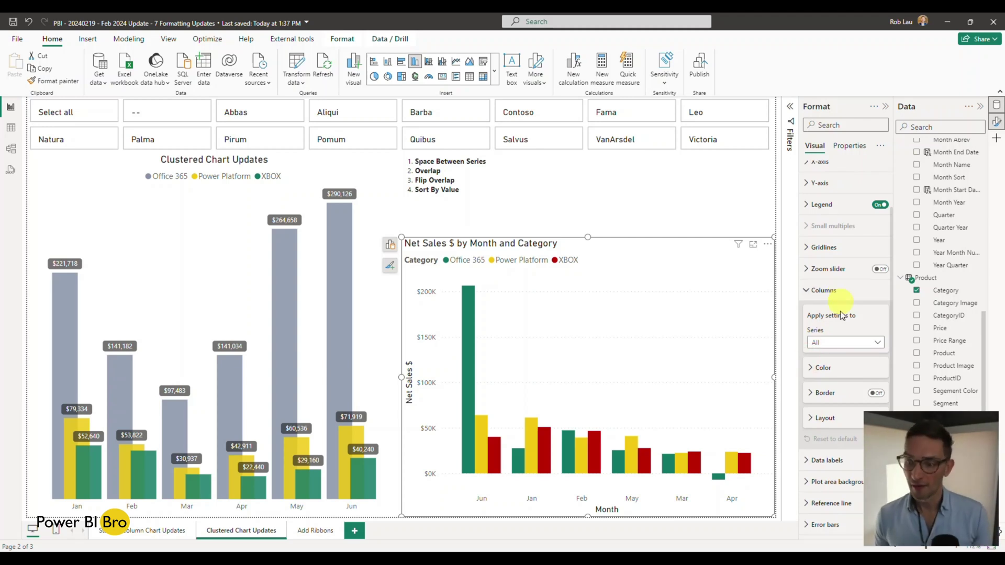
click(836, 343)
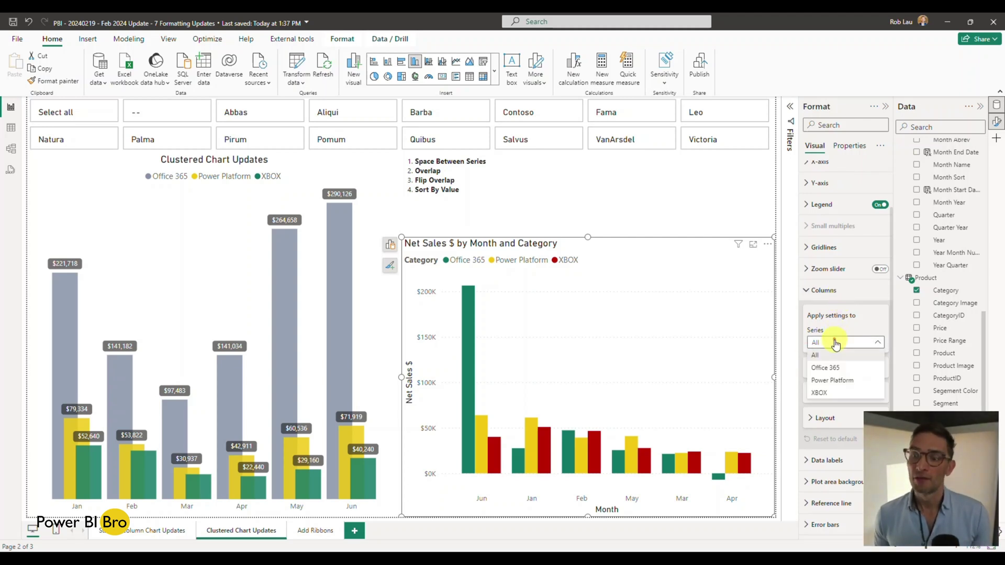
click(829, 371)
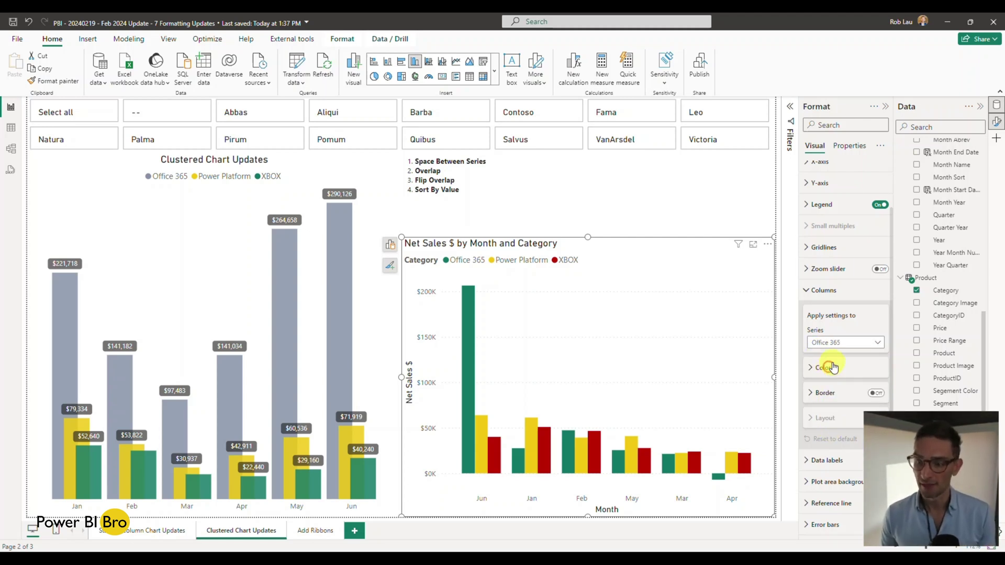
scroll(828, 381, down, 1)
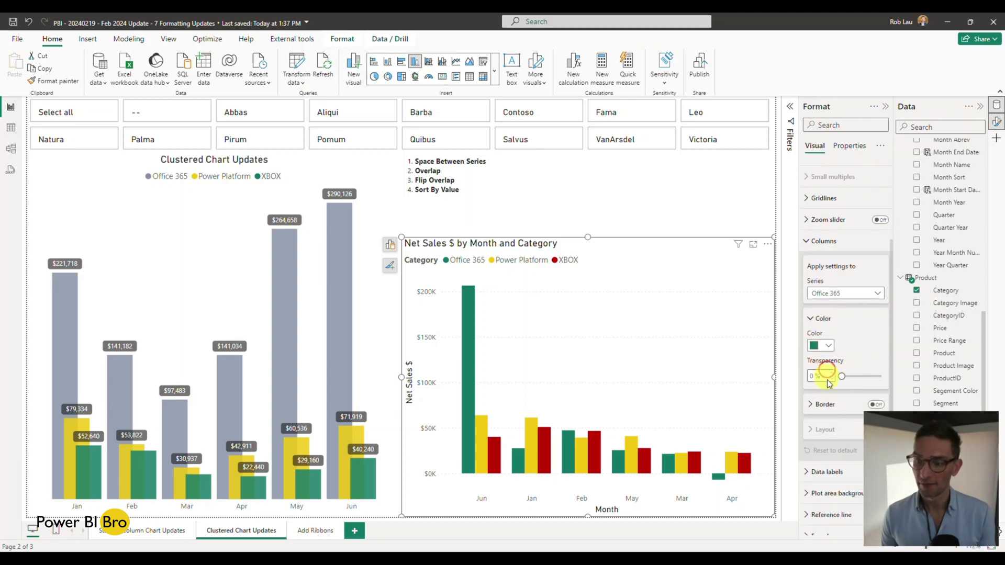
click(825, 339)
click(925, 379)
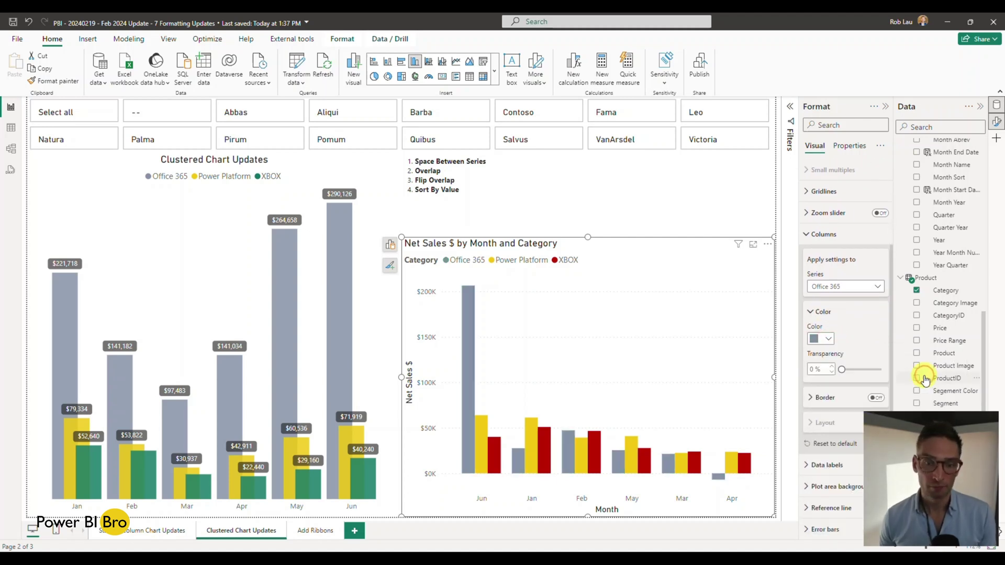
Colour the new chart's XBOX series green.
click(850, 291)
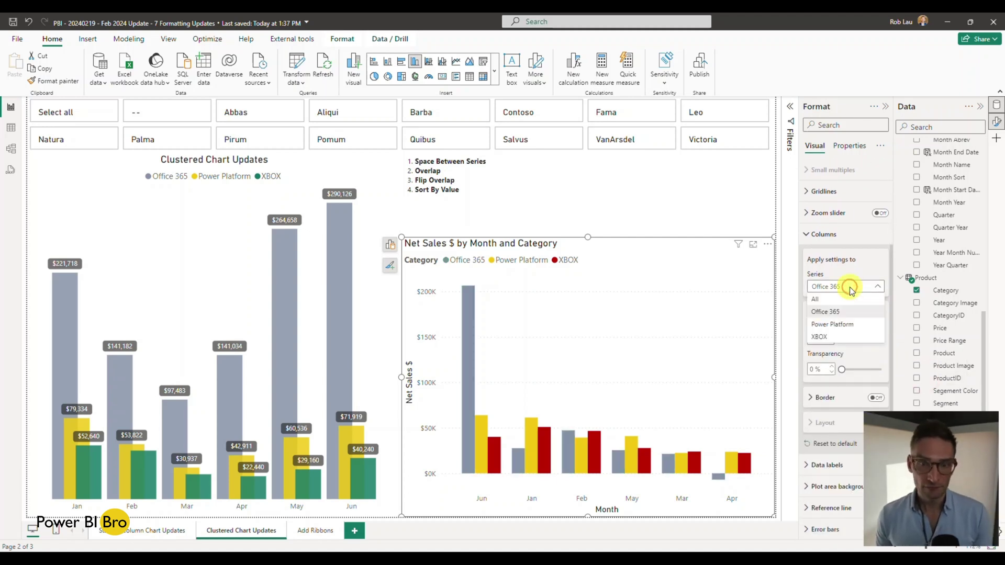
click(827, 337)
click(823, 338)
click(846, 378)
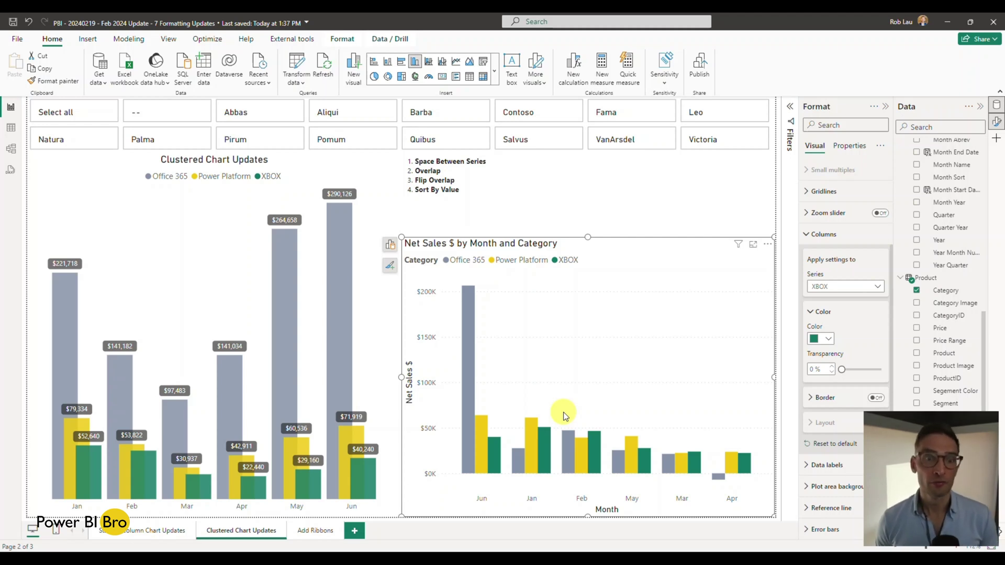
Replace Net Sales $ with Sales $ as the right-hand chart's values.
click(371, 267)
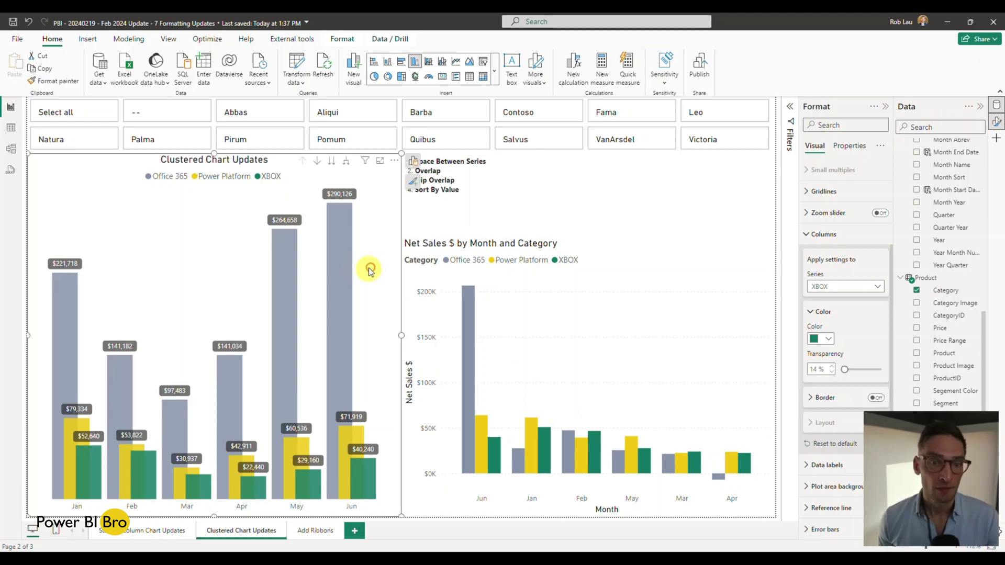
click(418, 157)
click(382, 211)
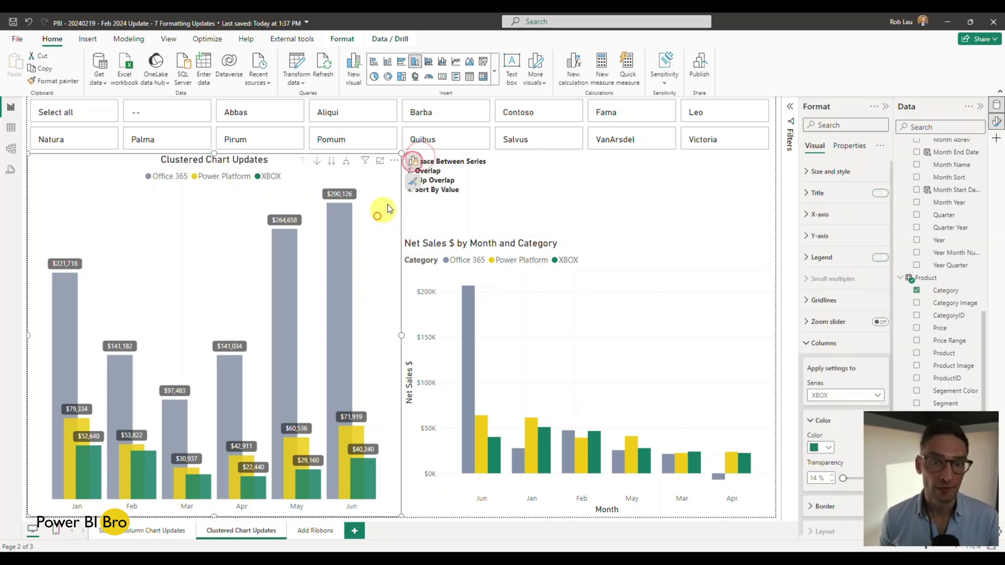
click(416, 163)
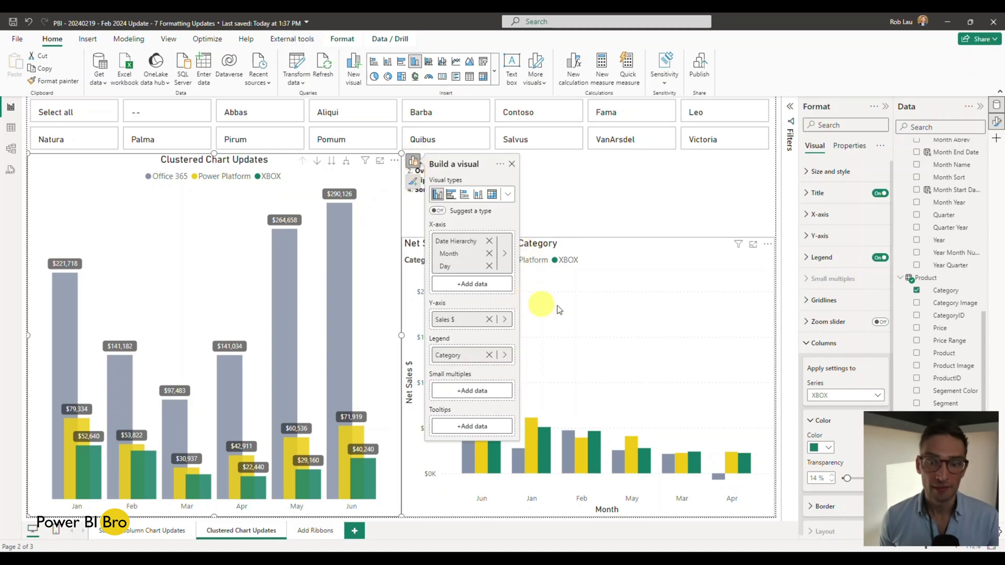
click(618, 243)
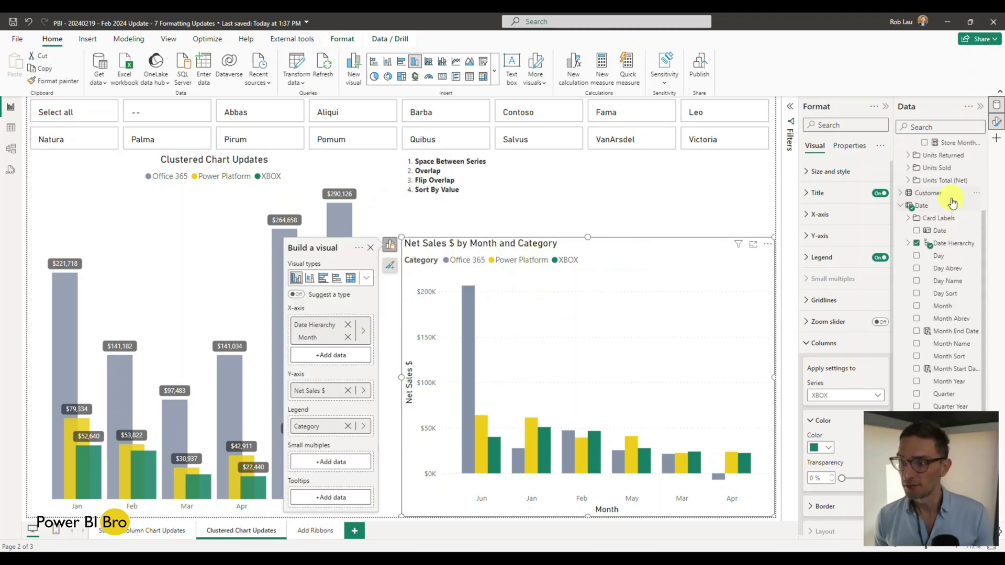
scroll(932, 241, up, 3)
click(924, 197)
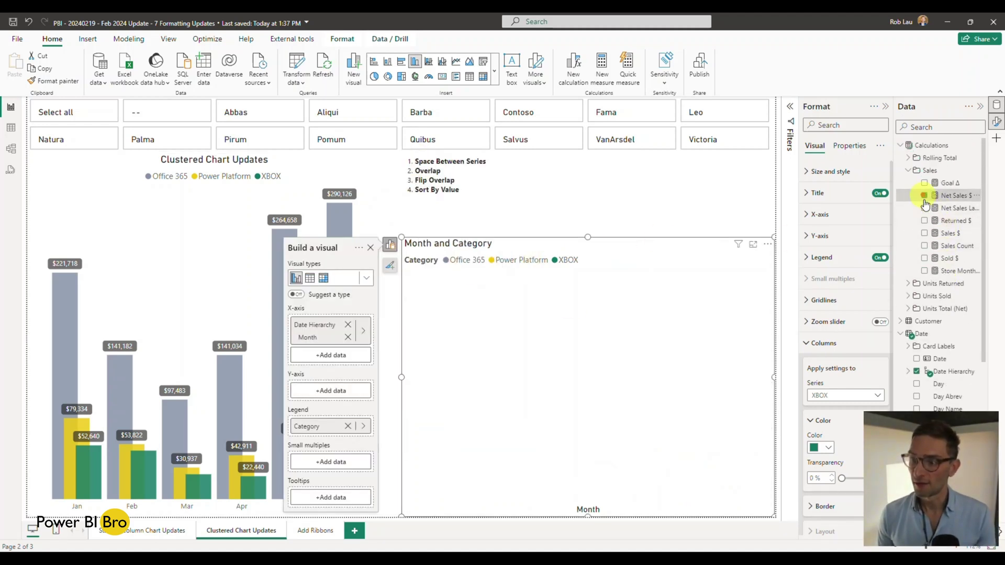
click(924, 233)
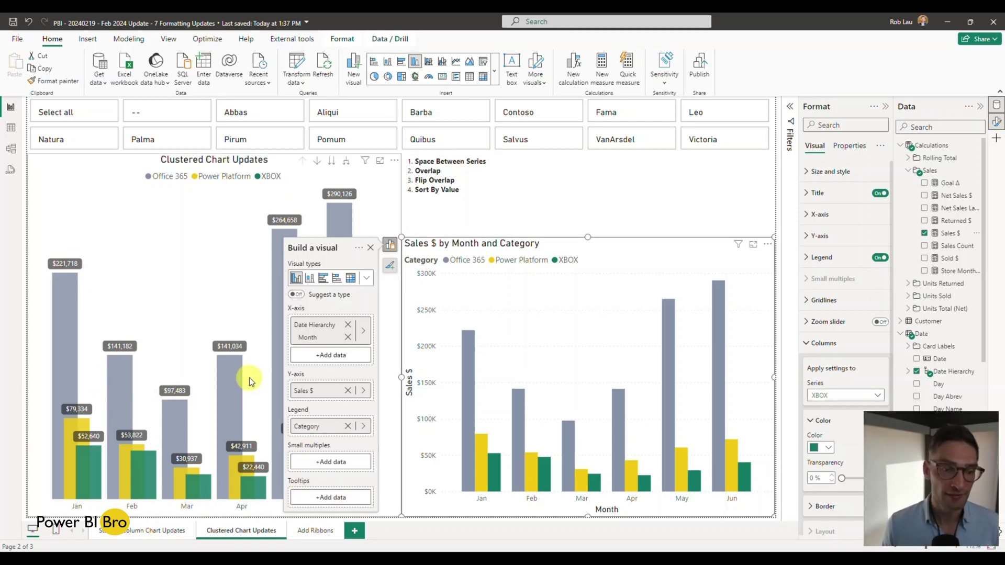
click(222, 425)
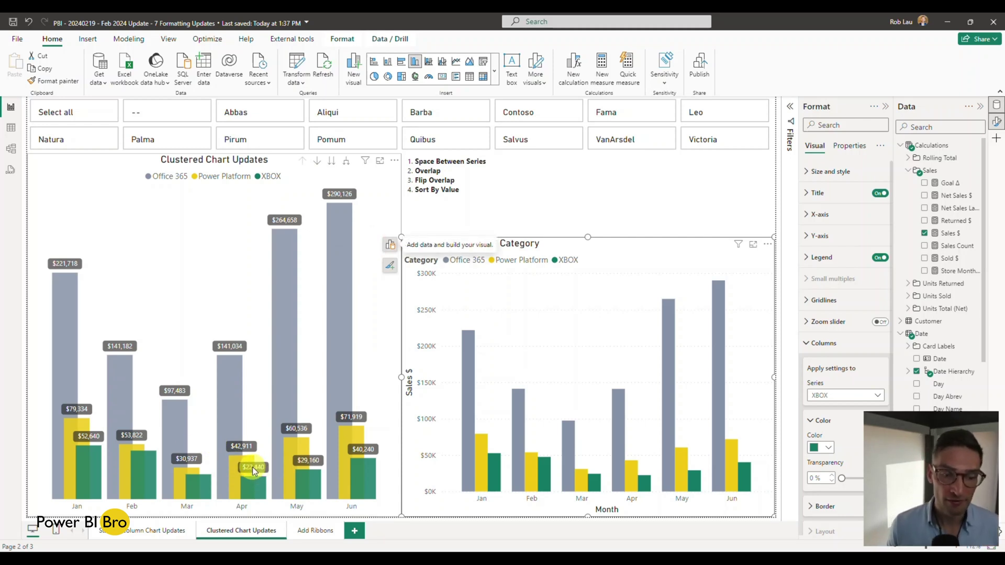
mouse_move(252, 468)
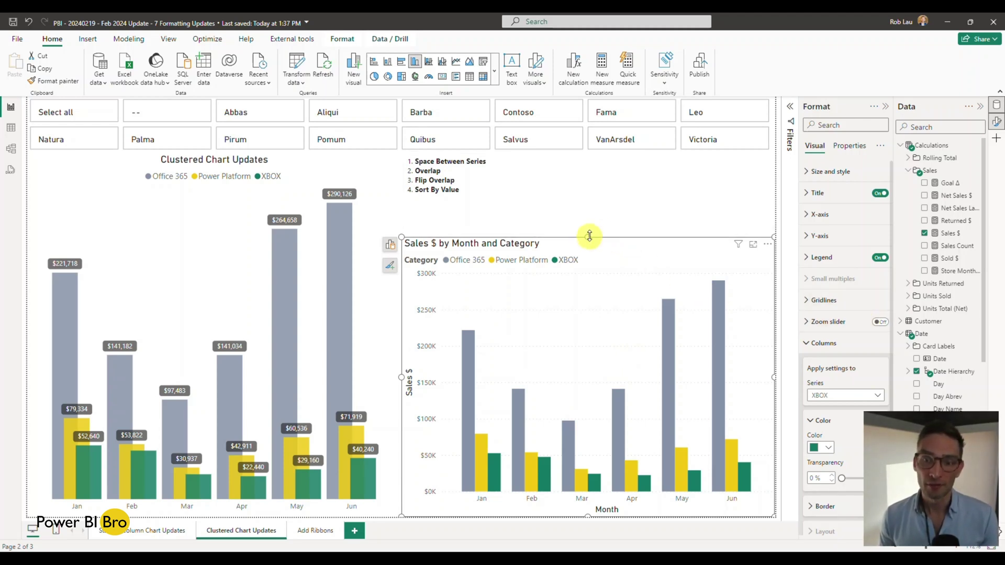
Make the Sales $ by Month and Category chart taller.
drag(588, 237, 593, 200)
scroll(848, 293, down, 4)
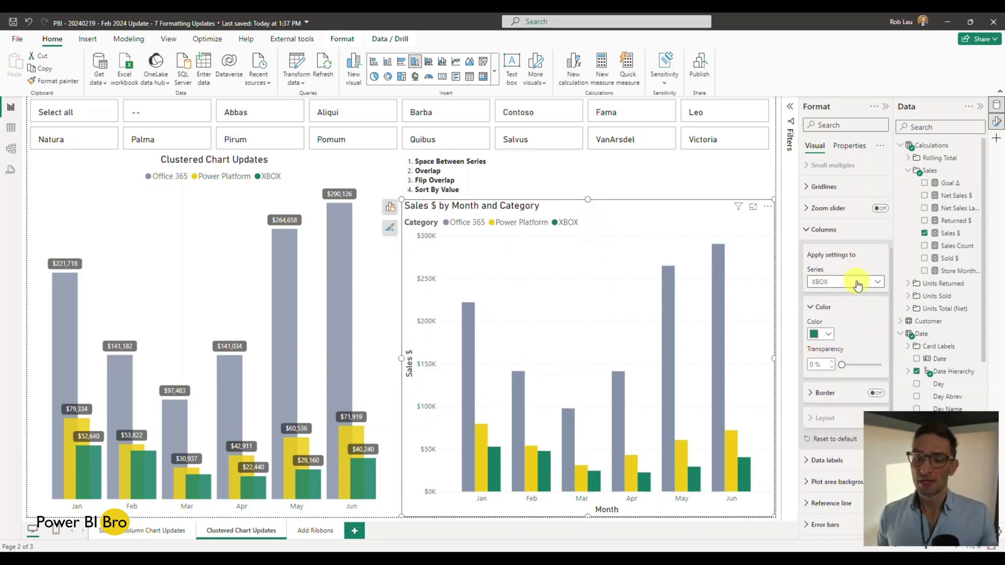
scroll(857, 284, up, 2)
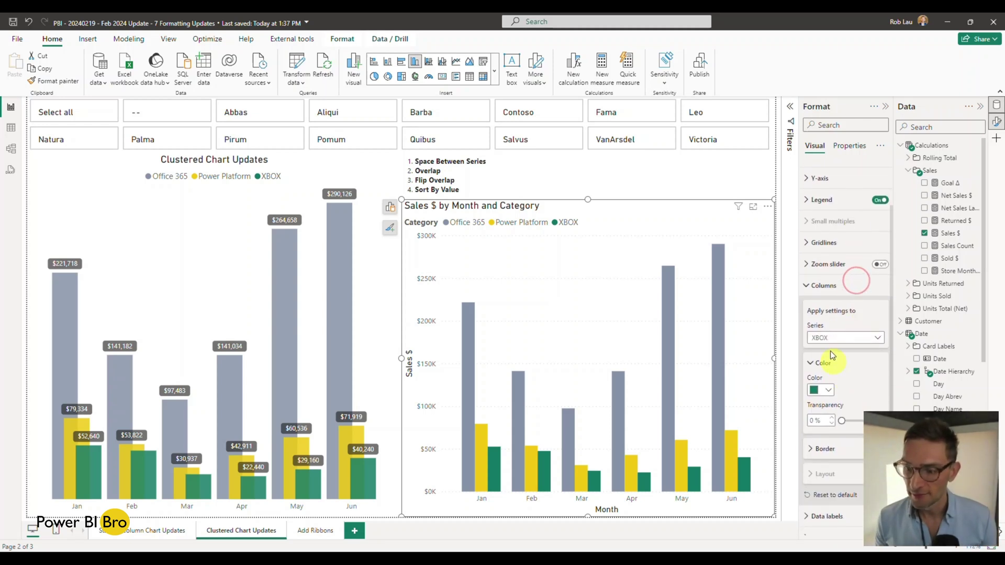
Apply the chart's column settings to All series and expand the Layout spacing options.
click(858, 337)
click(822, 349)
scroll(856, 338, down, 1)
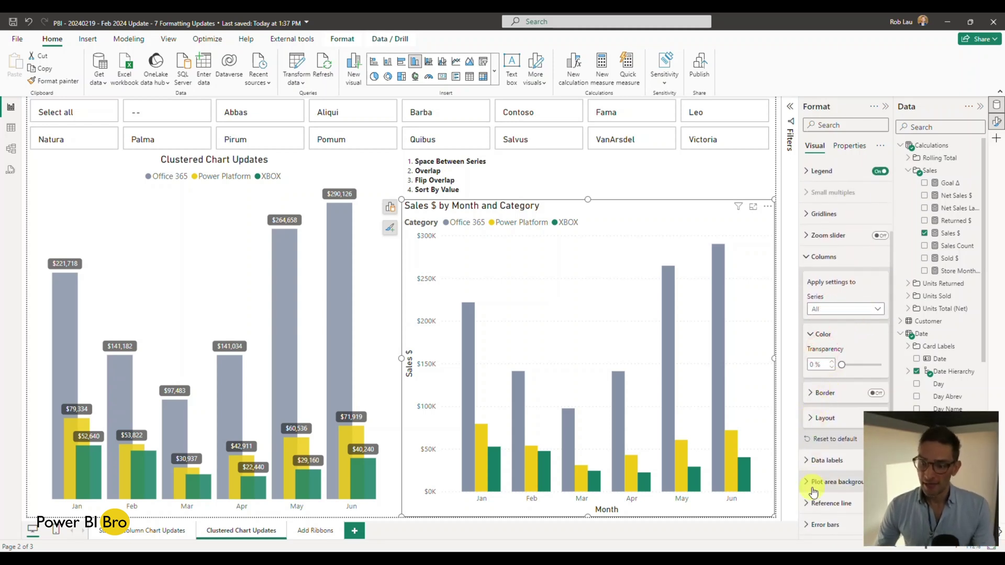
click(806, 525)
click(809, 420)
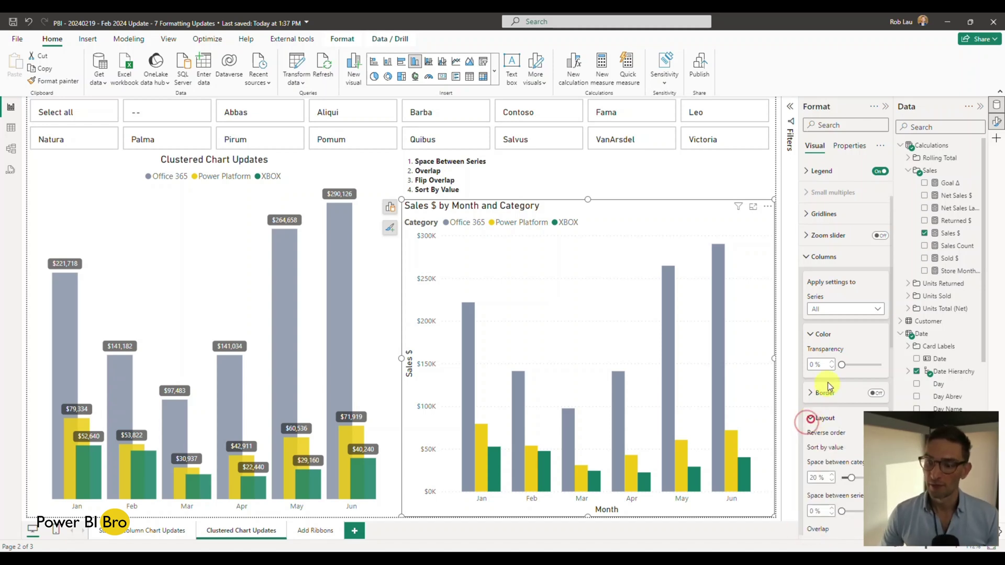
scroll(832, 413, down, 5)
scroll(837, 403, up, 4)
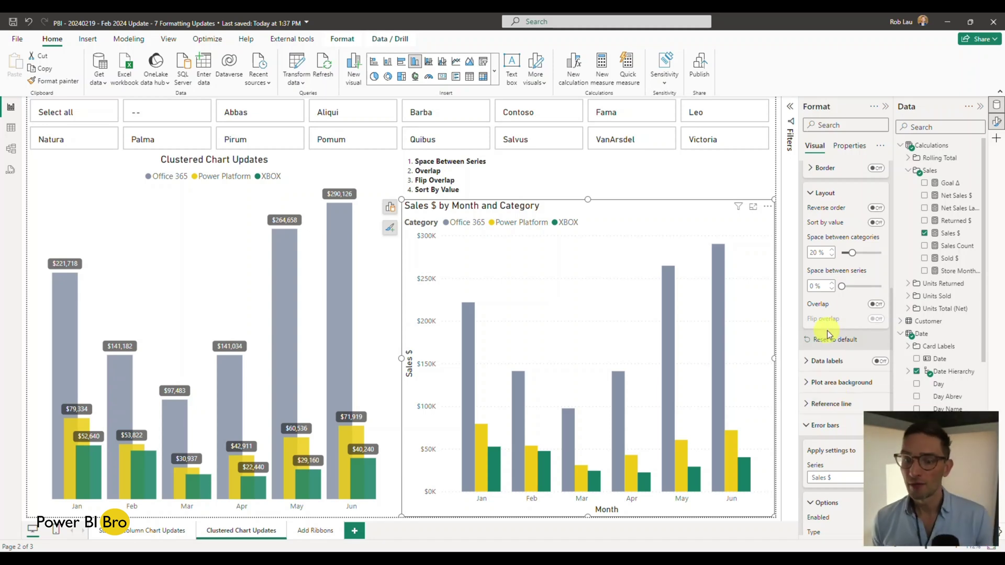
mouse_move(714, 371)
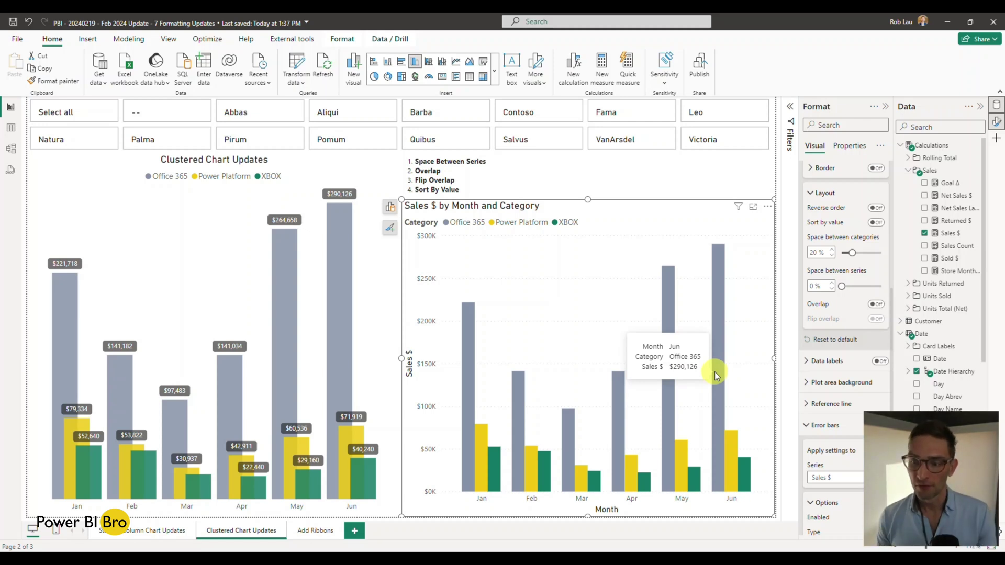
Turn on column overlap, with 53% space between series and 19% between categories.
click(875, 305)
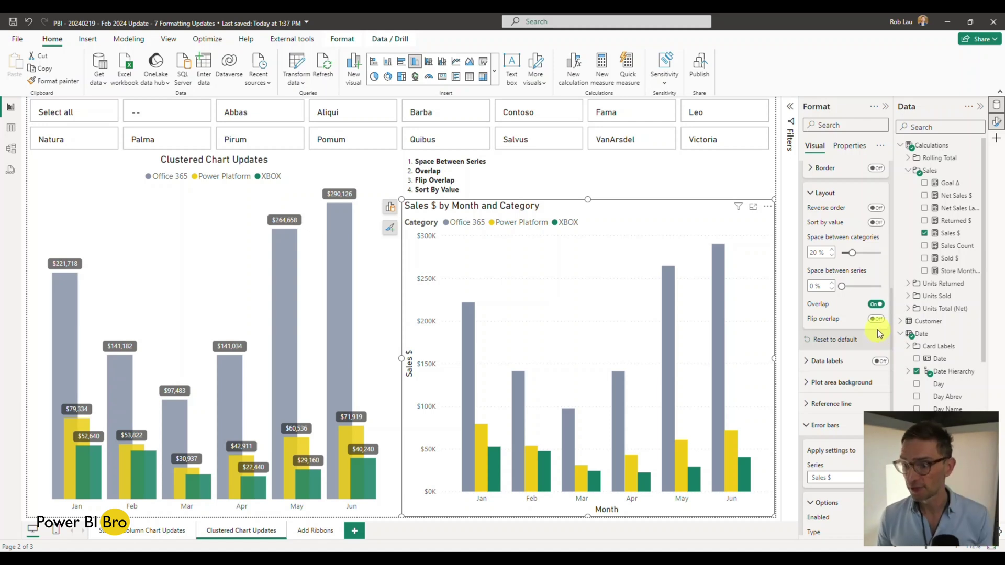
drag(841, 286, 851, 292)
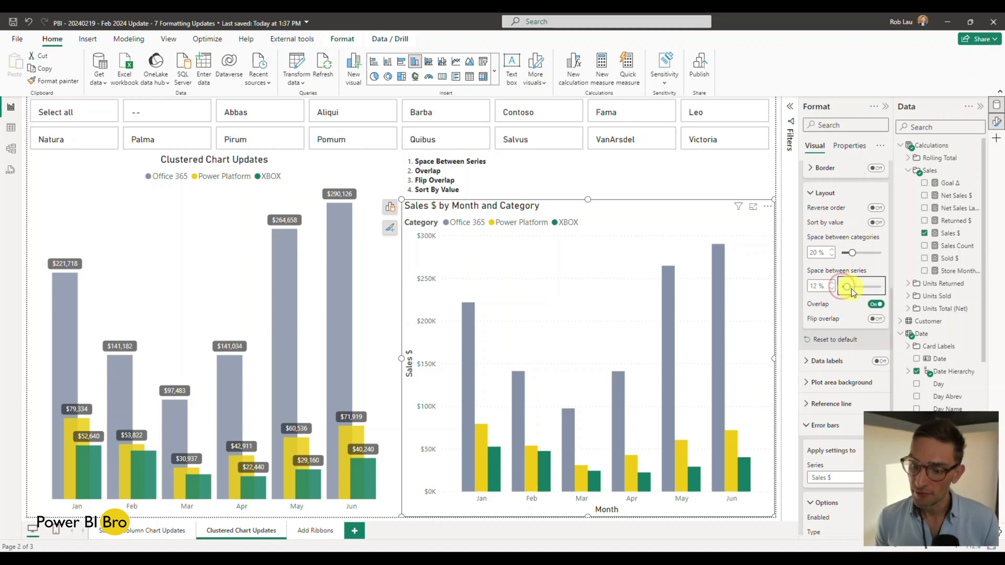
drag(852, 252, 858, 253)
drag(846, 287, 852, 287)
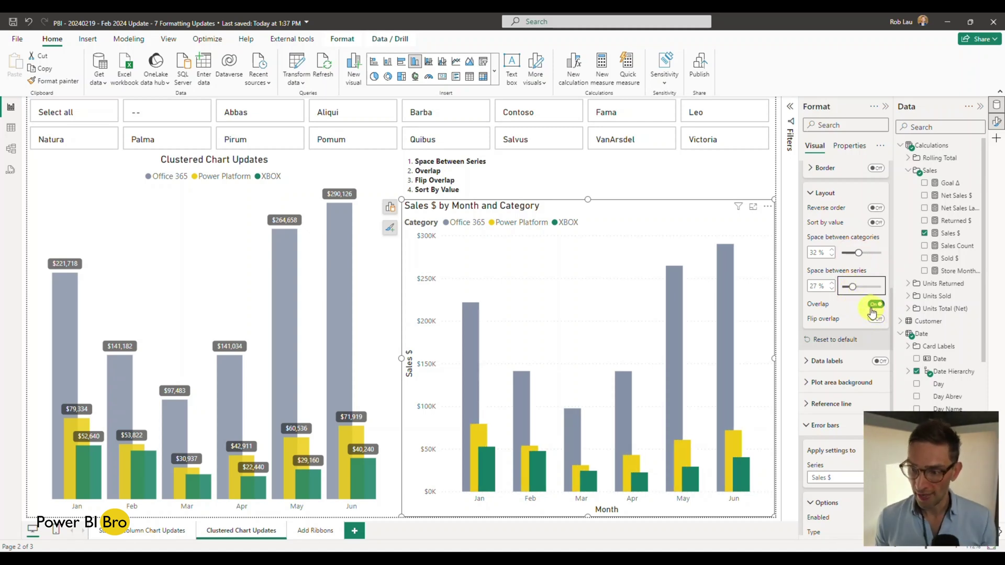
drag(851, 286, 856, 286)
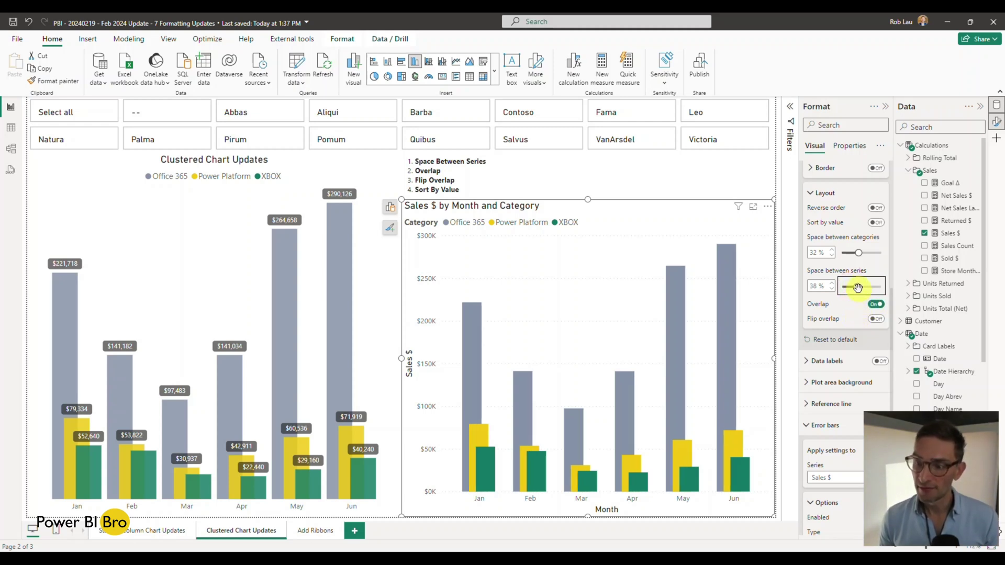
drag(864, 286, 865, 286)
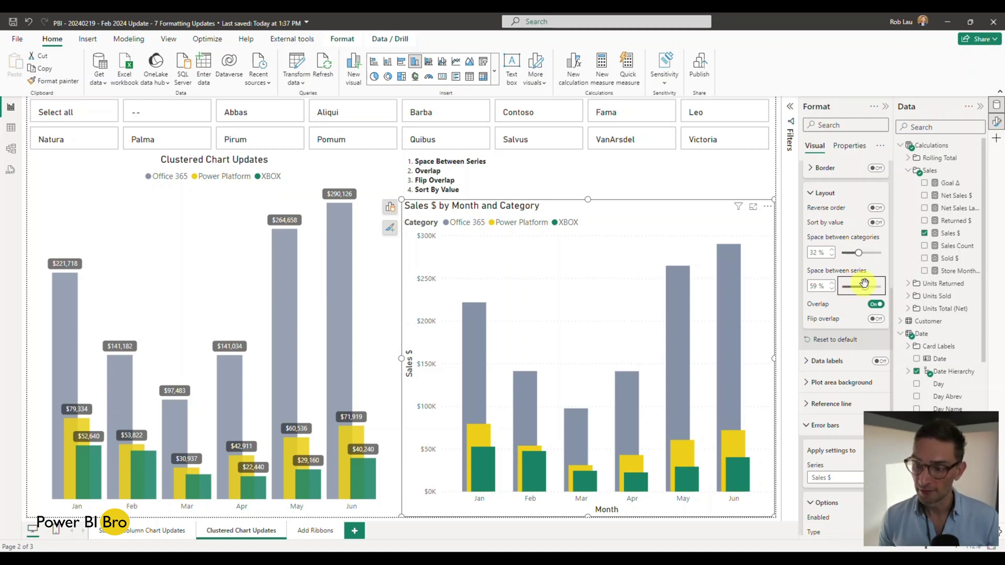
mouse_move(862, 285)
mouse_down()
mouse_move(848, 253)
mouse_move(862, 286)
mouse_up()
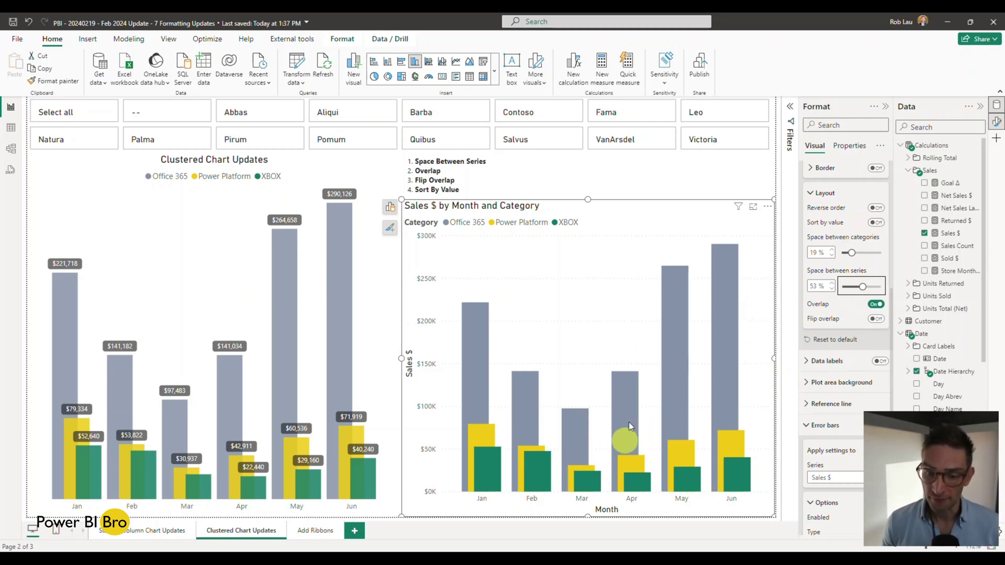
click(874, 223)
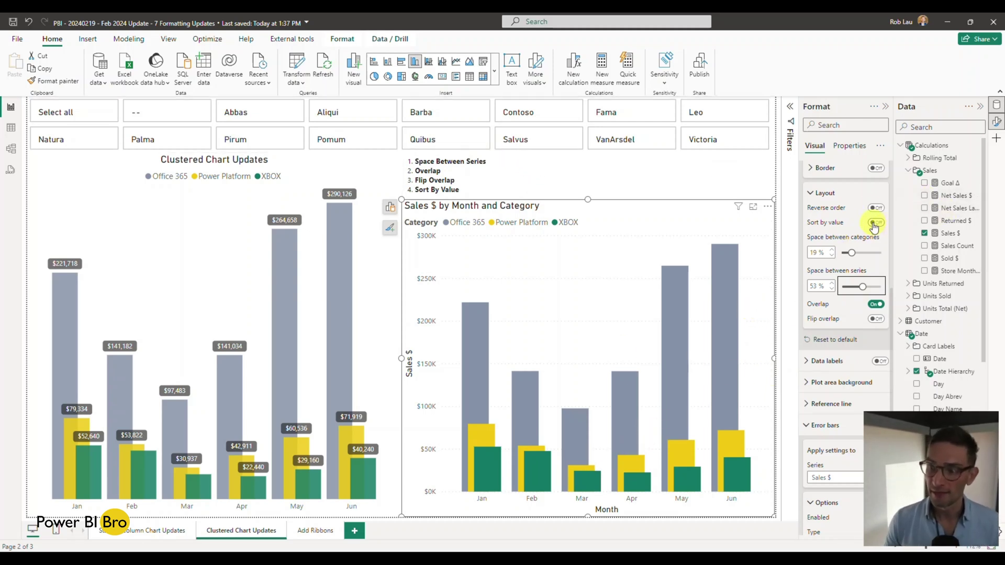
click(423, 140)
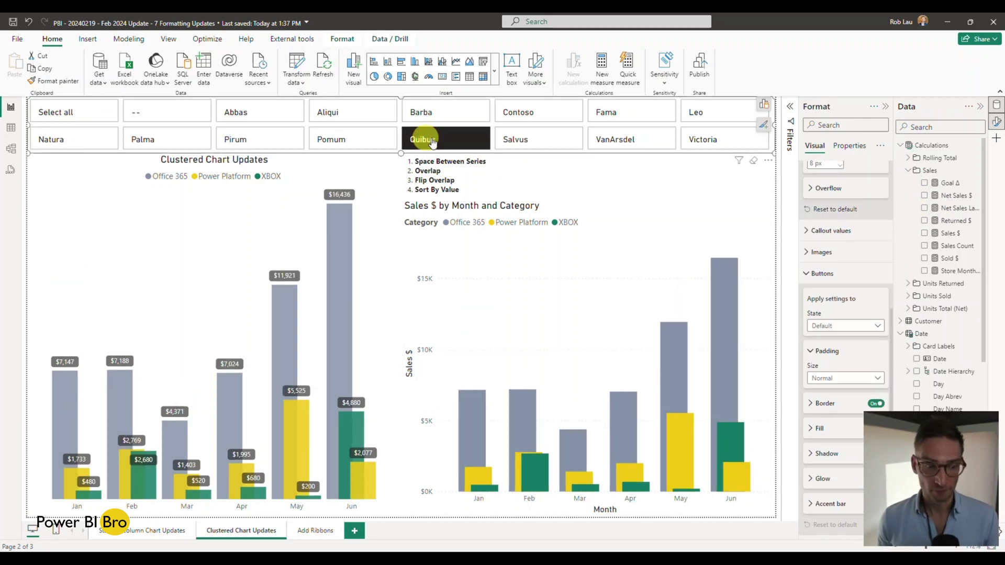
click(532, 141)
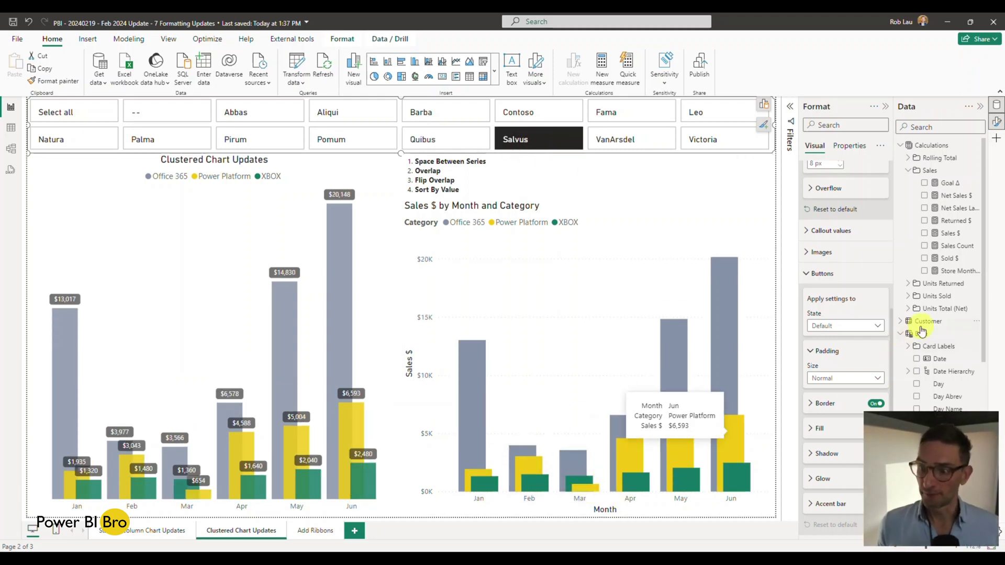
click(855, 351)
scroll(857, 314, up, 4)
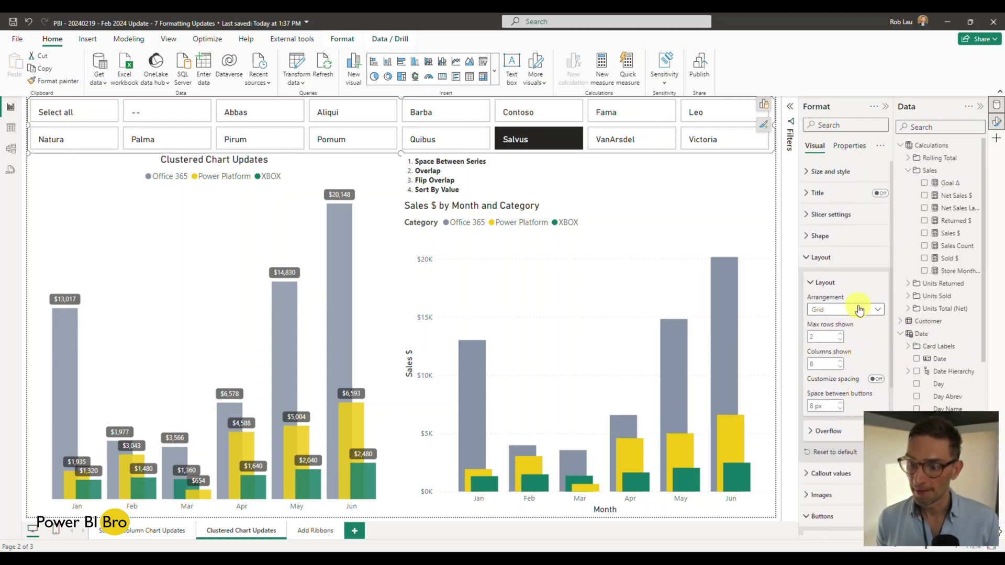
click(404, 331)
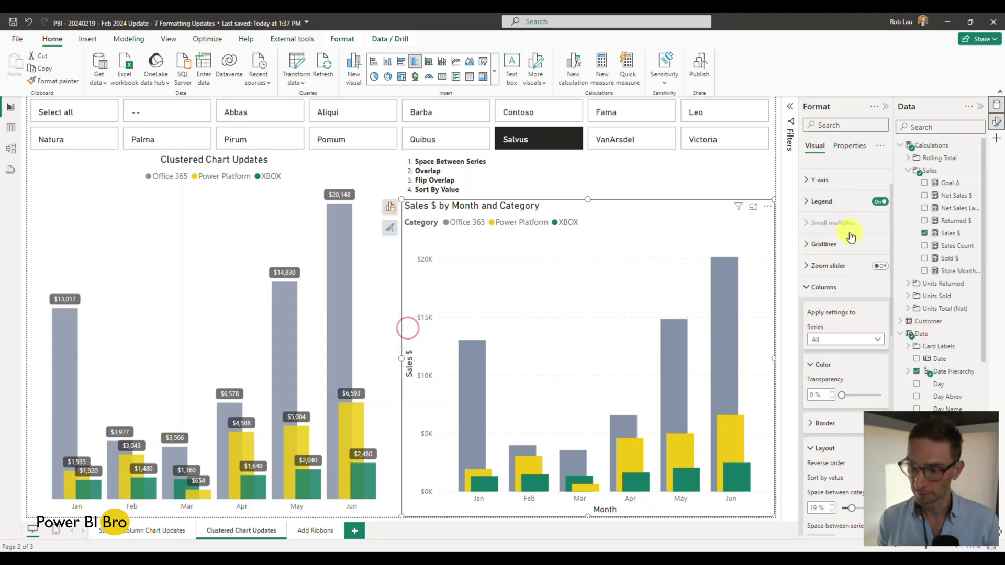
scroll(853, 272, down, 3)
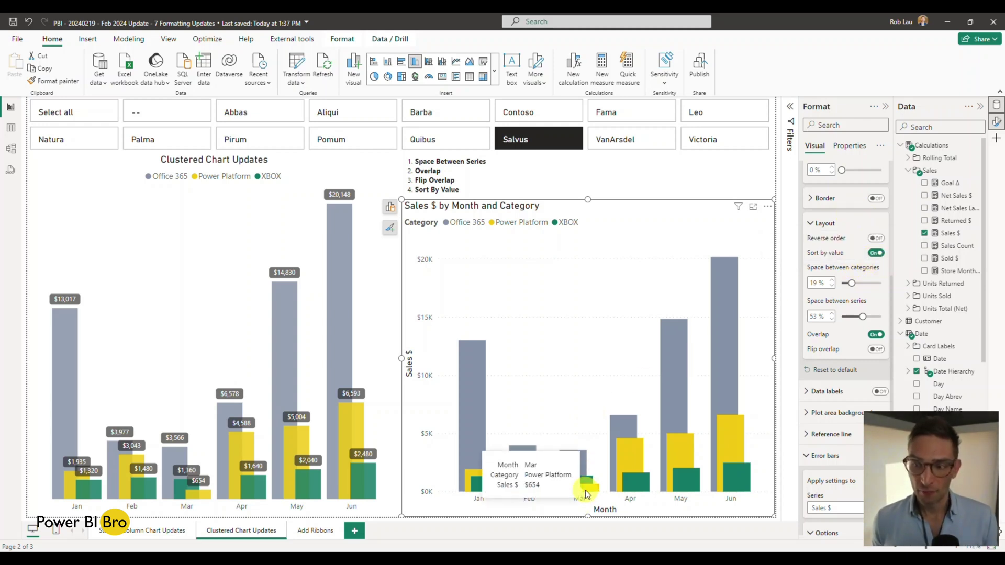
click(879, 392)
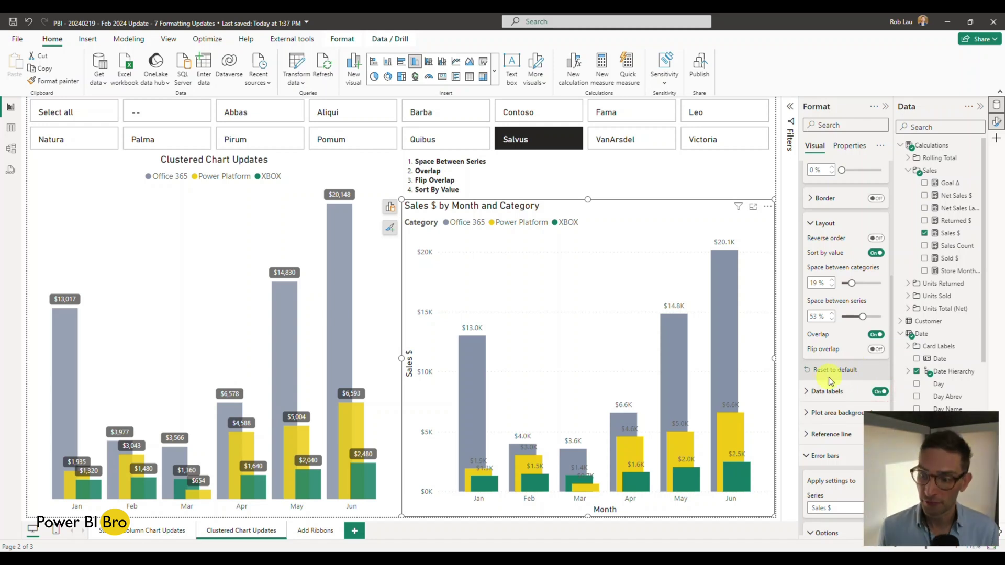
scroll(834, 373, down, 2)
click(877, 335)
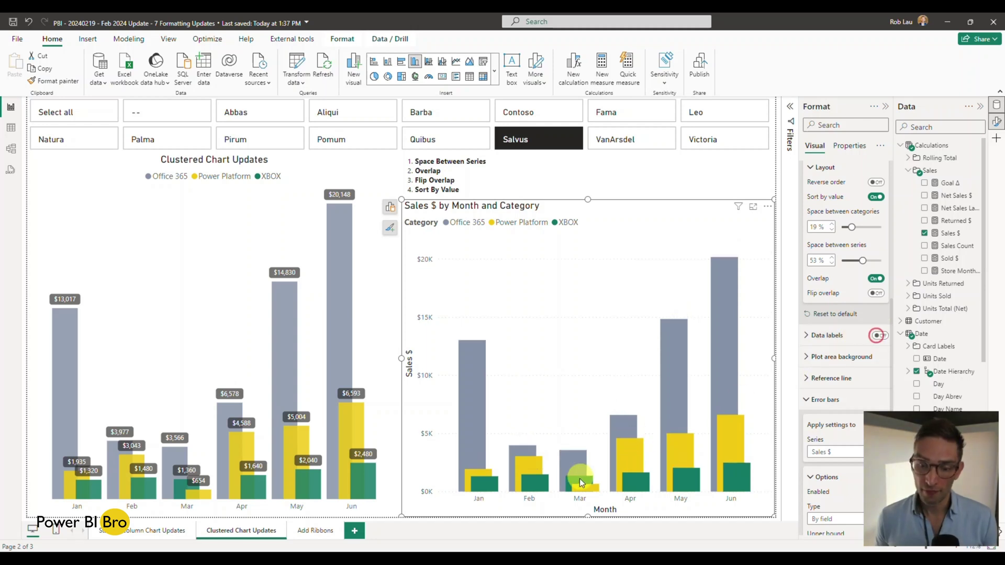
click(877, 335)
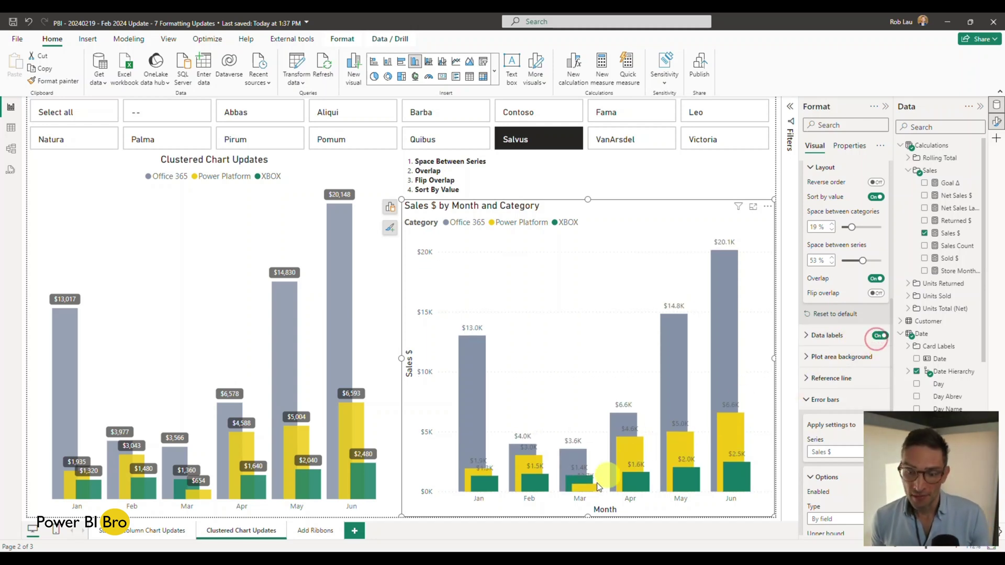
mouse_move(577, 490)
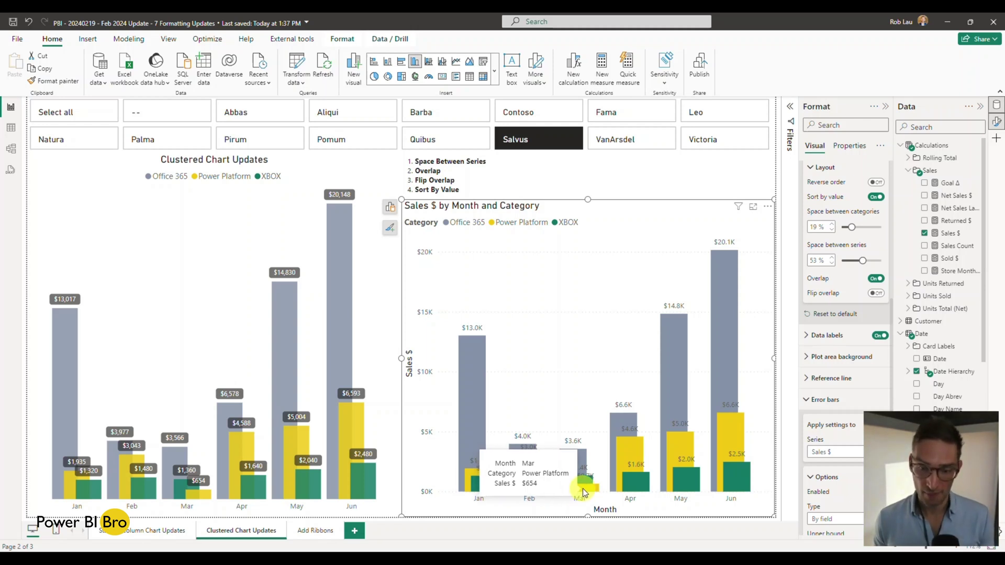
mouse_move(544, 489)
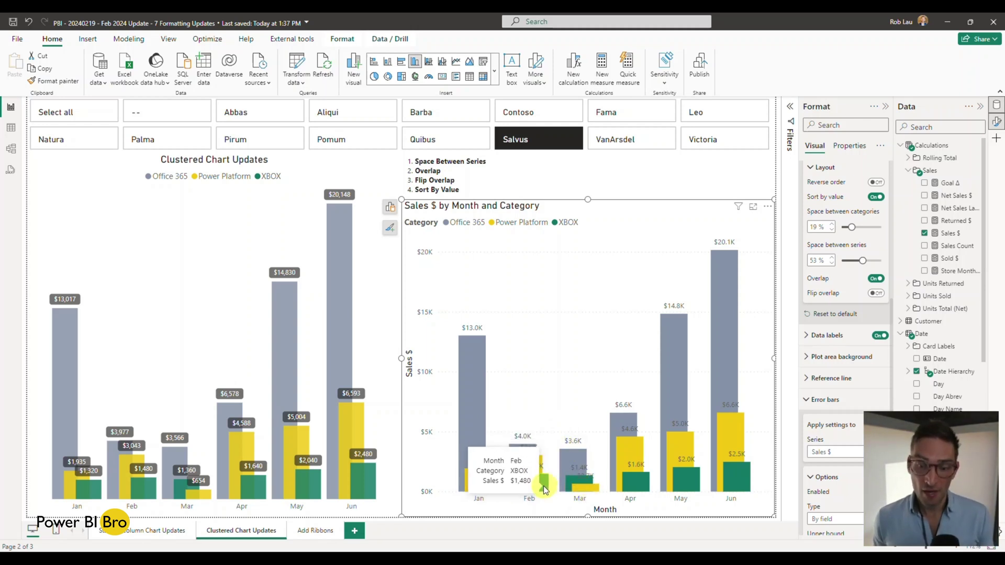
click(876, 198)
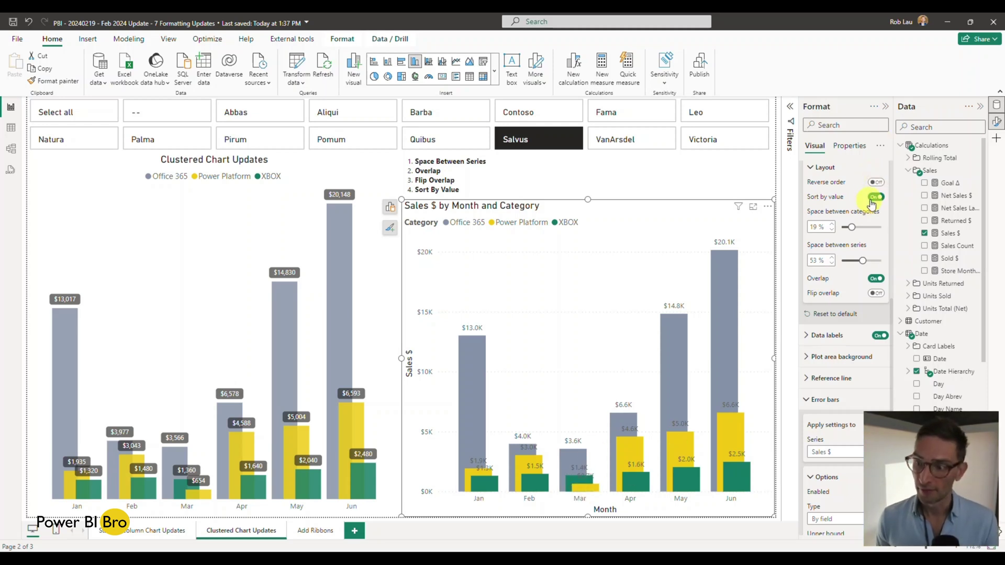
click(875, 198)
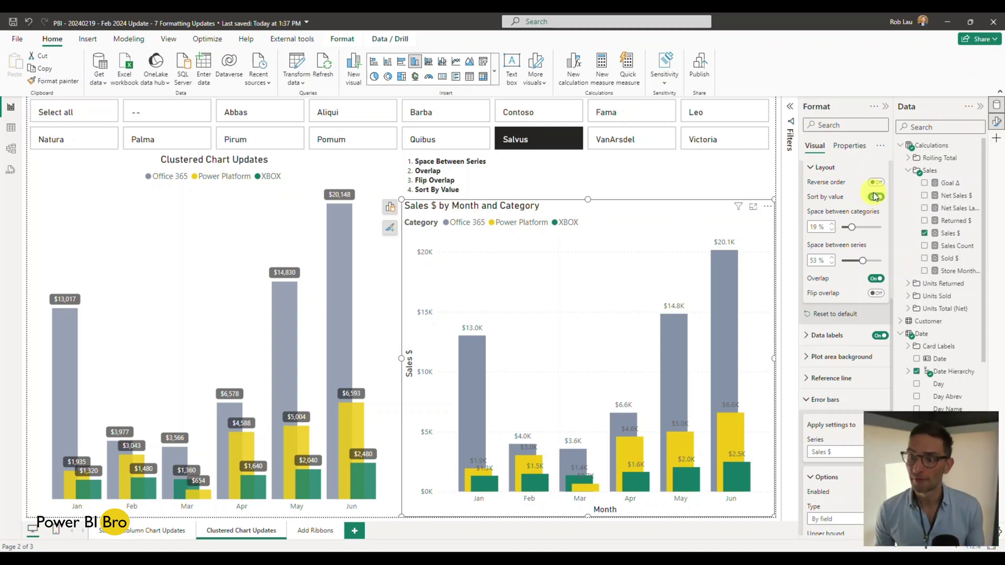
click(876, 184)
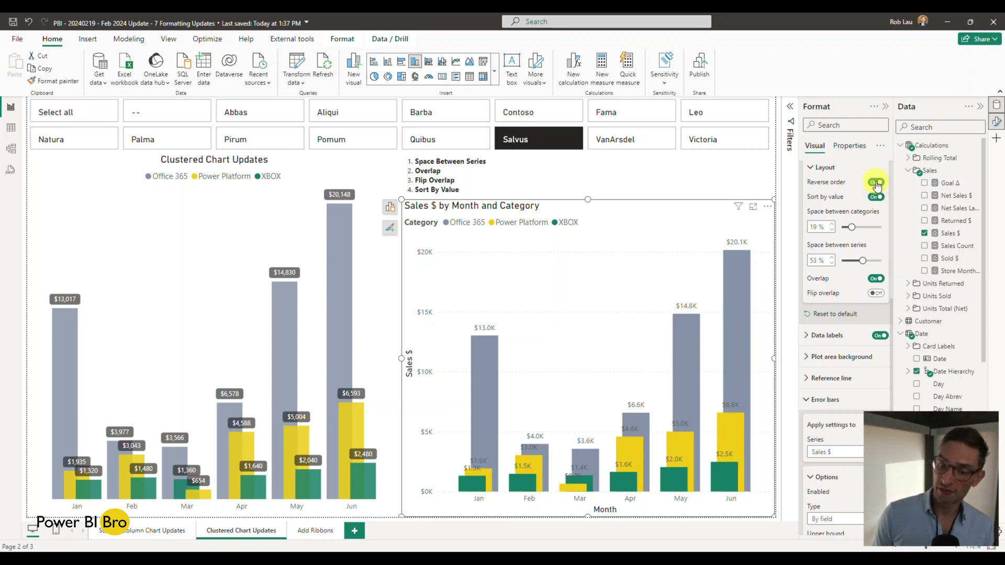
click(876, 184)
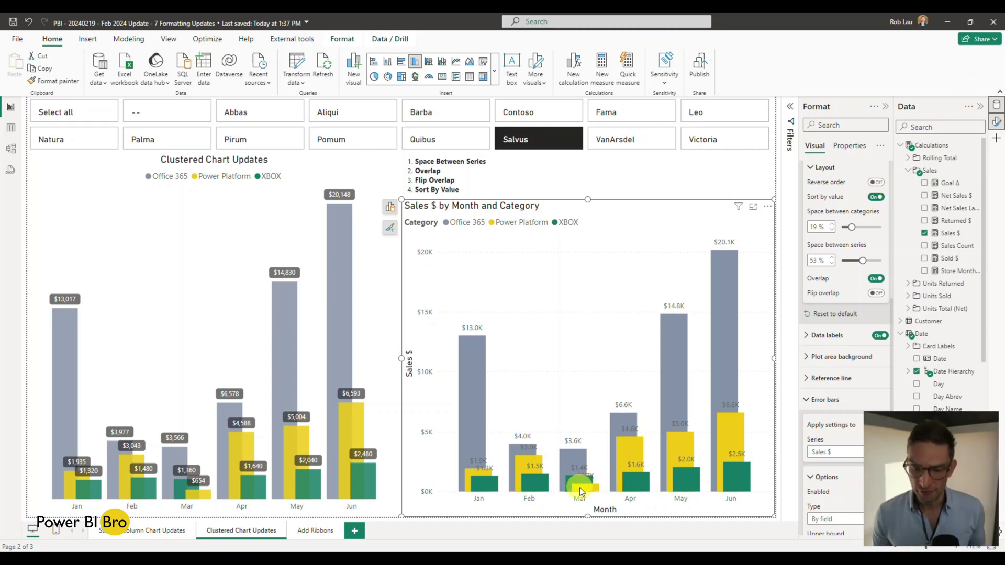
click(877, 294)
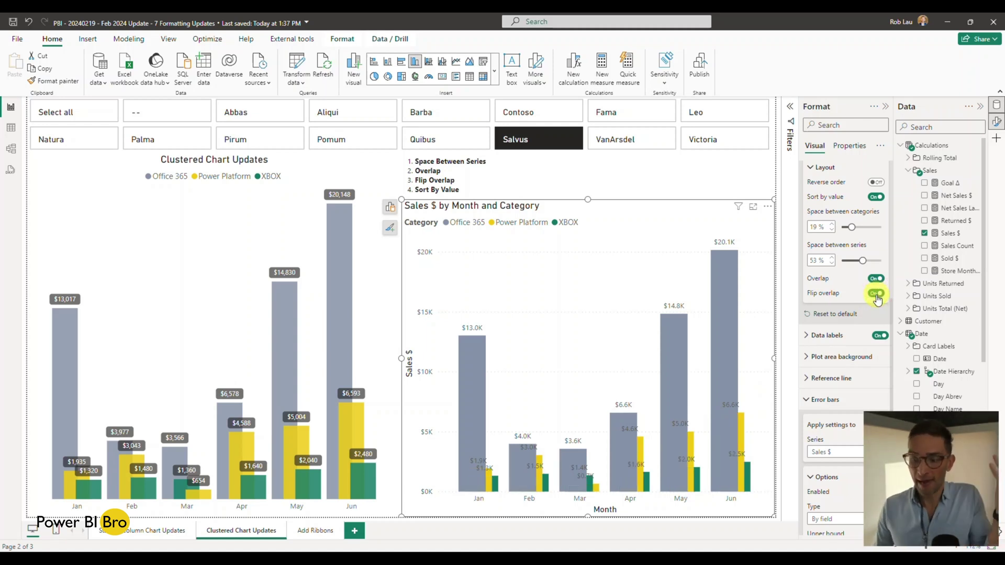
click(875, 293)
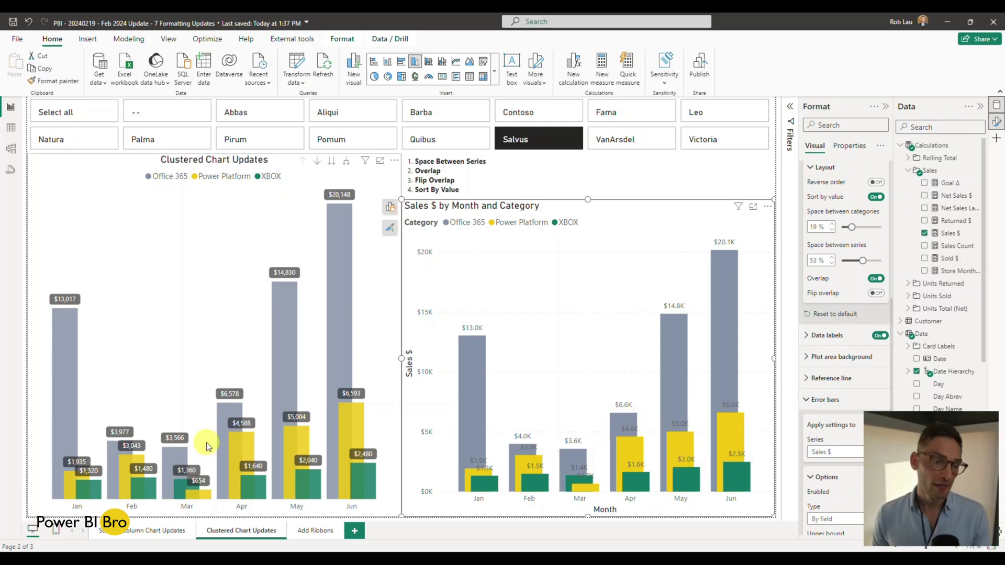
Keep data label settings on all series and add label background boxes at 32% transparency.
mouse_move(227, 422)
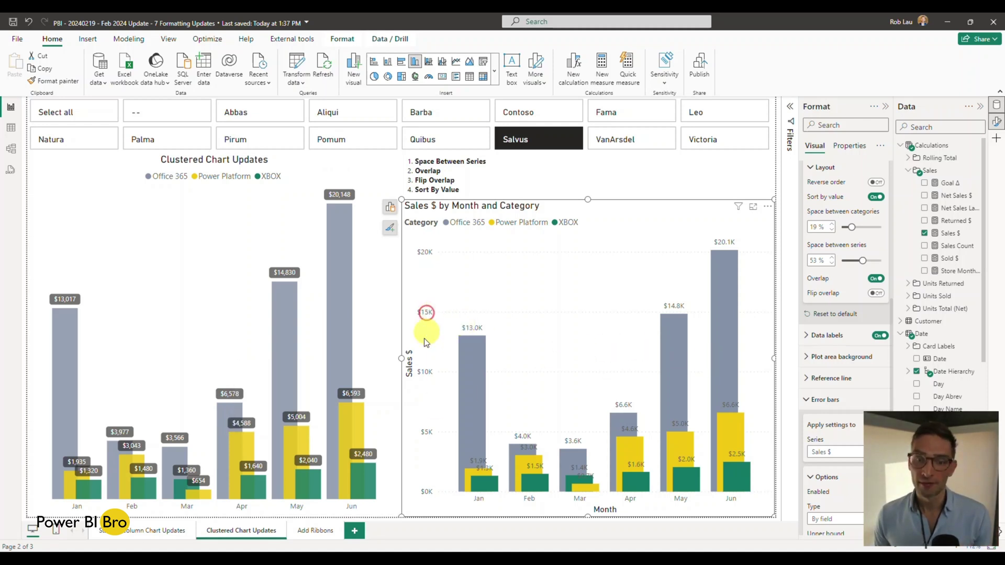
click(828, 335)
scroll(832, 329, down, 3)
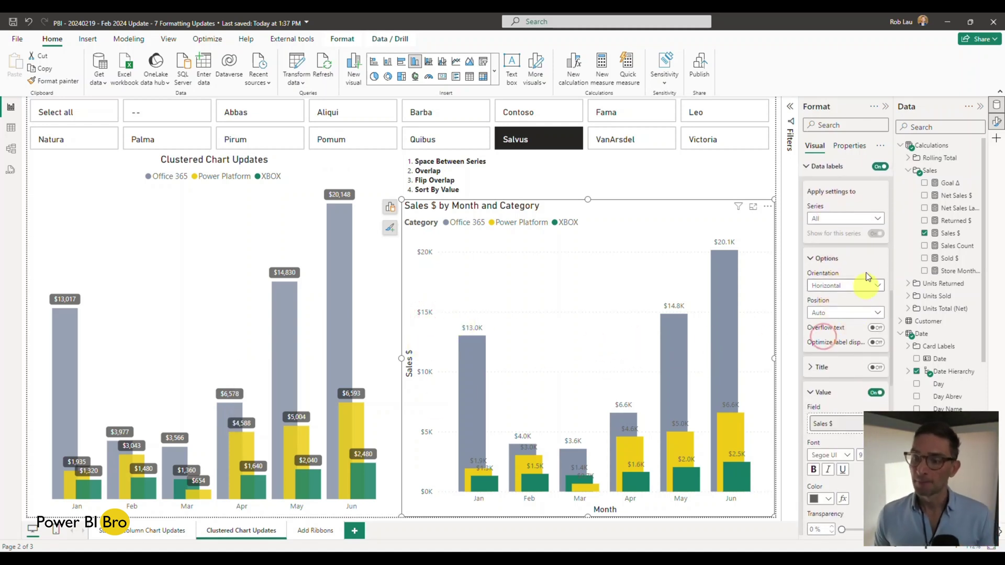
click(866, 220)
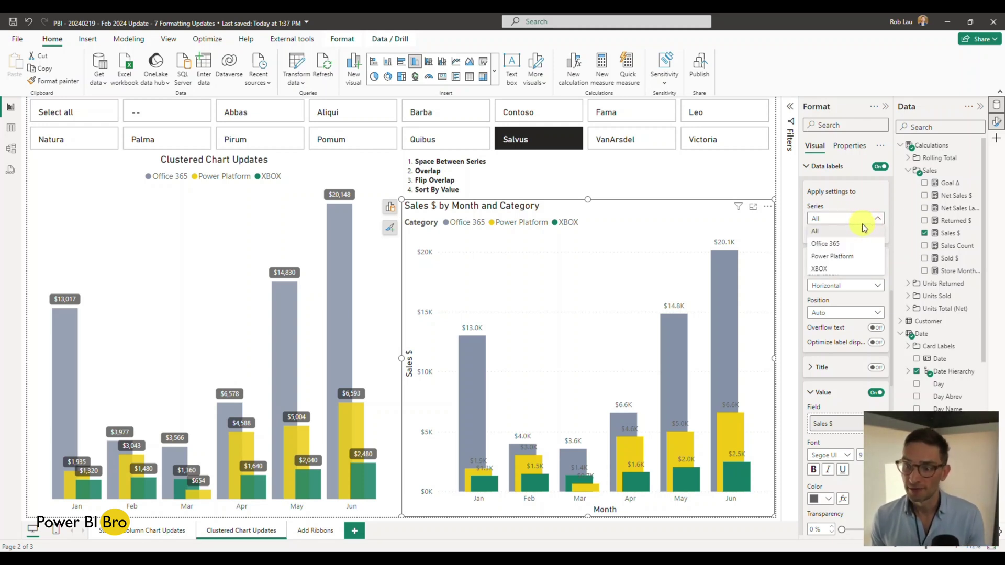
click(854, 214)
scroll(854, 318, down, 5)
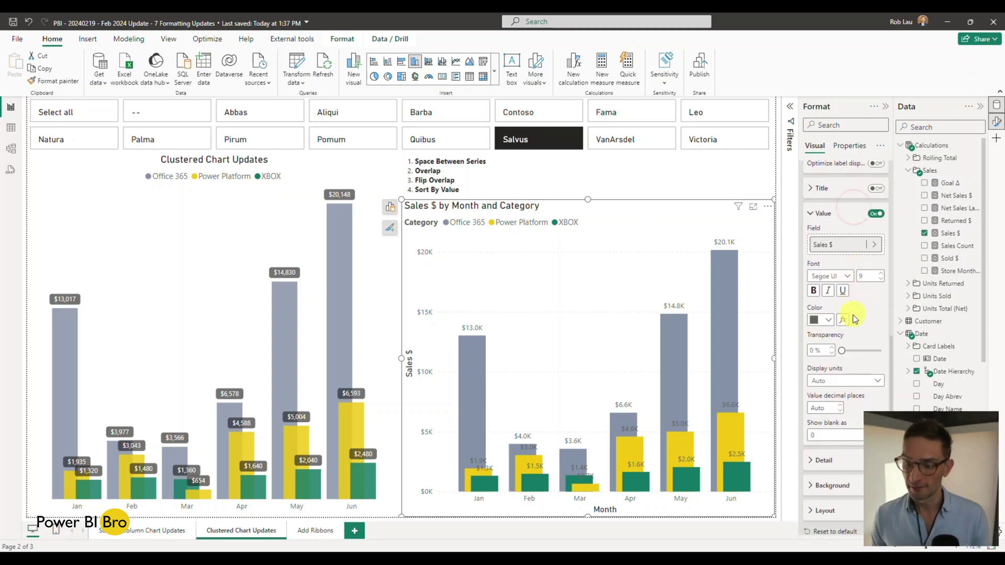
scroll(854, 319, down, 3)
click(876, 327)
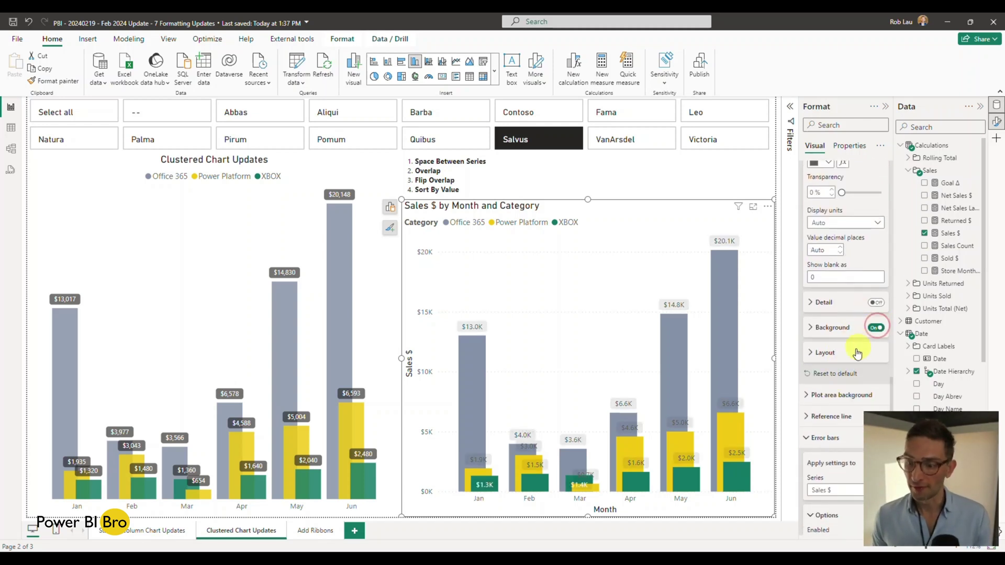
click(816, 328)
drag(877, 384, 854, 385)
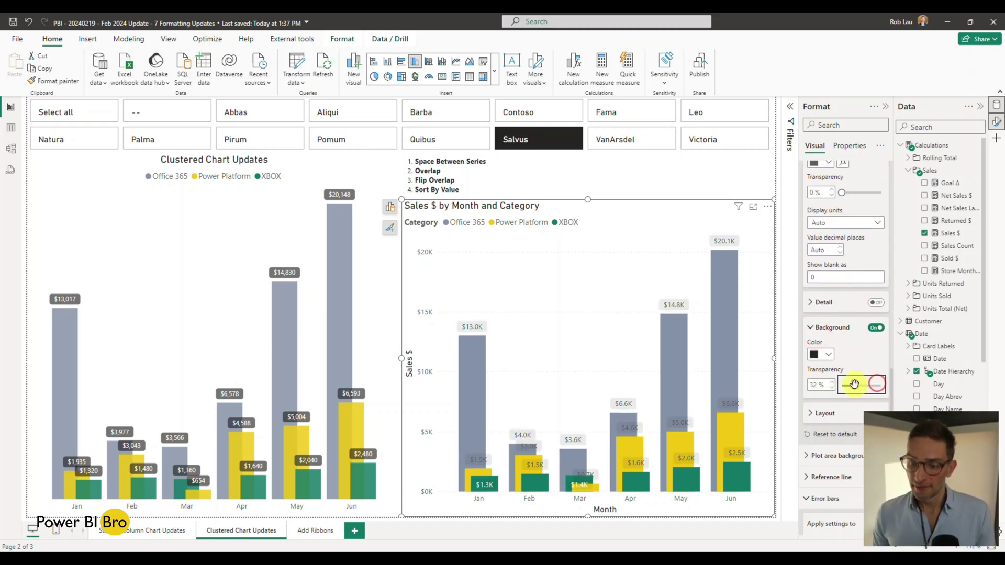
Make the data label text white.
scroll(856, 341, up, 2)
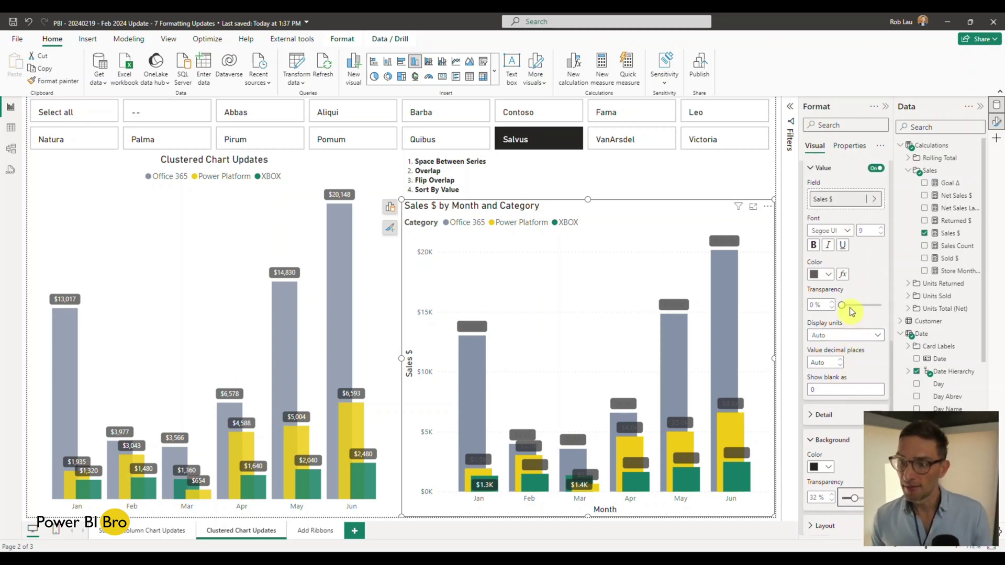
click(828, 275)
click(820, 308)
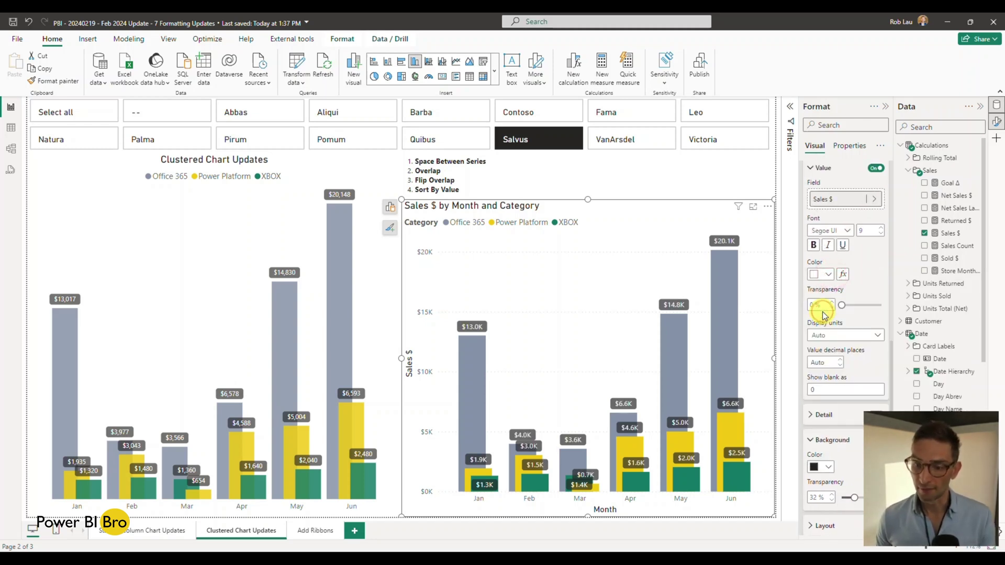
scroll(829, 314, up, 1)
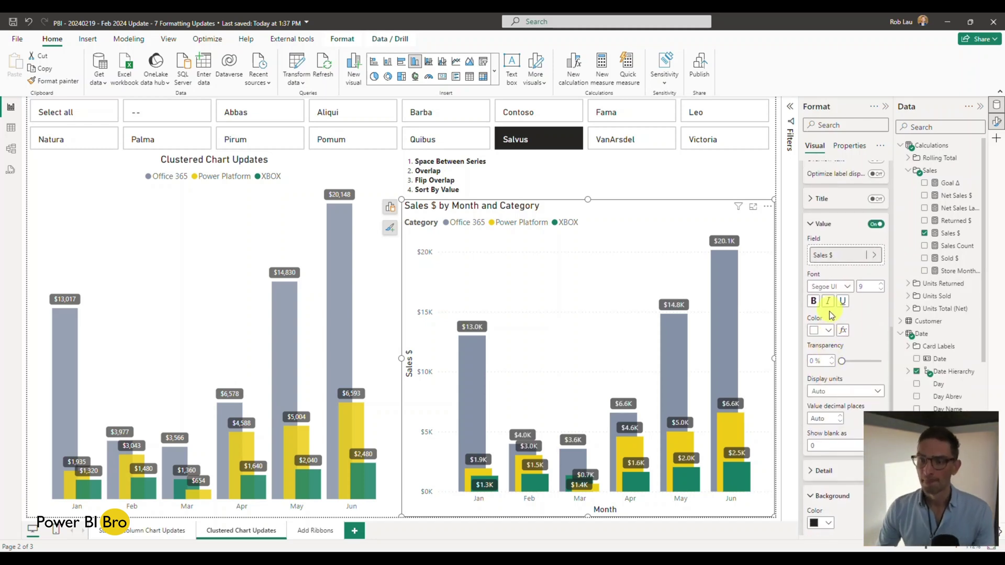
scroll(851, 322, up, 2)
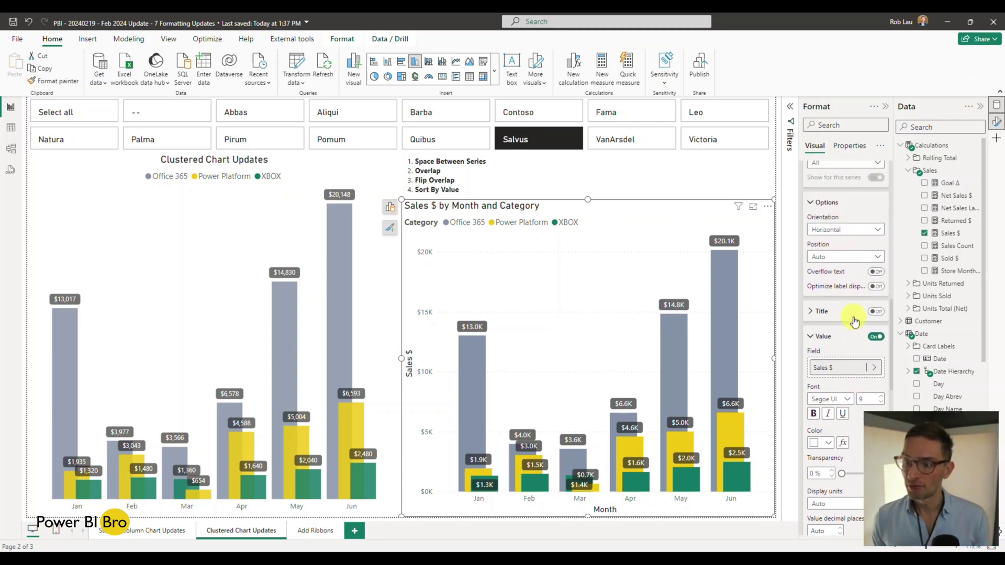
scroll(855, 321, down, 1)
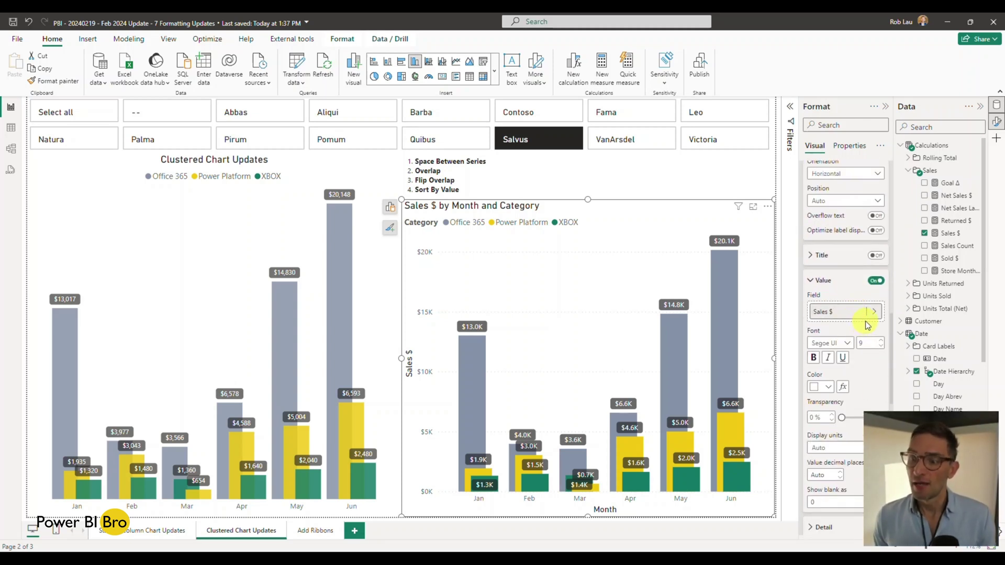
scroll(866, 325, down, 1)
scroll(867, 324, up, 2)
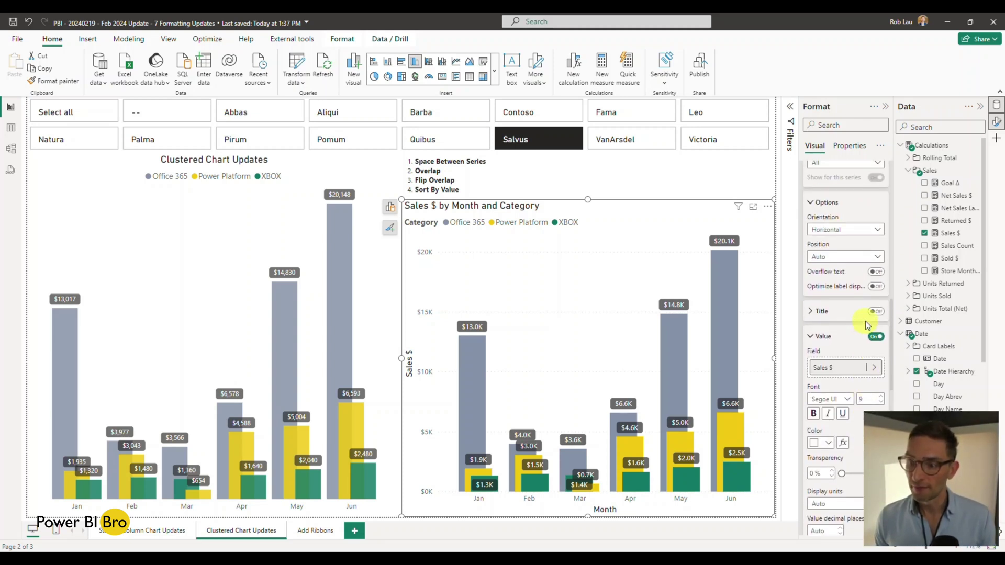
scroll(866, 325, down, 4)
scroll(866, 324, up, 5)
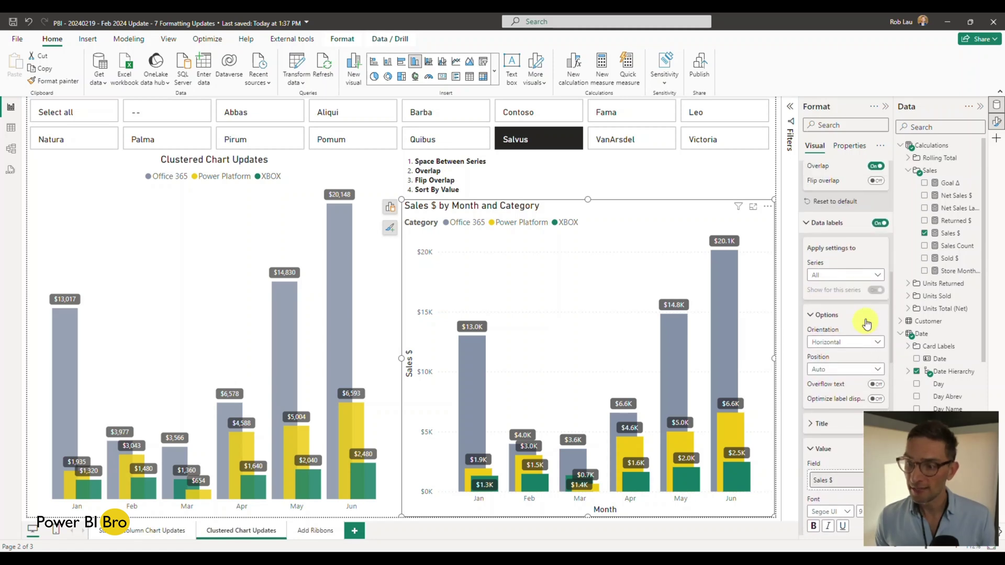
Target the Office 365 series and give its labels dark navy text on navy backgrounds.
click(848, 274)
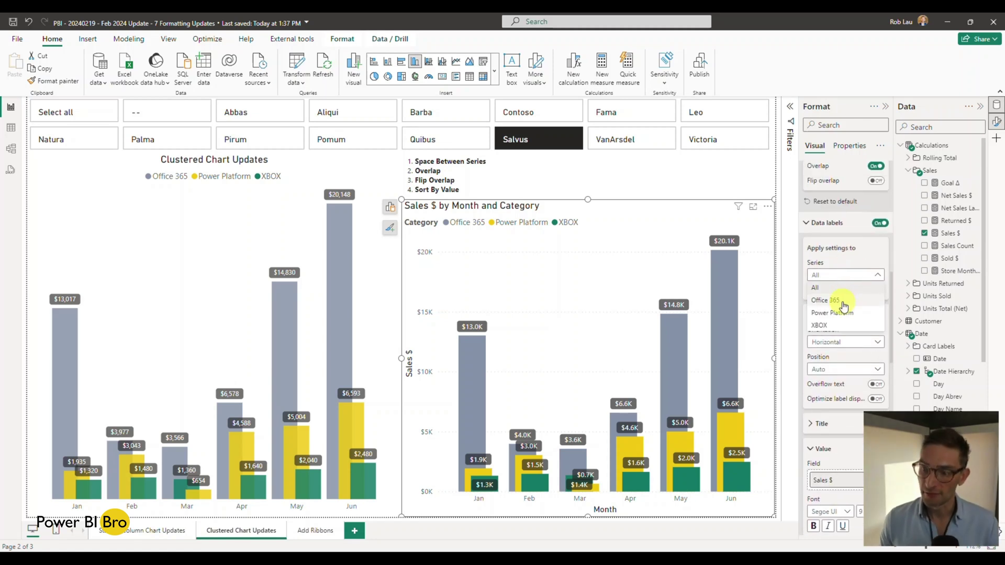
click(837, 301)
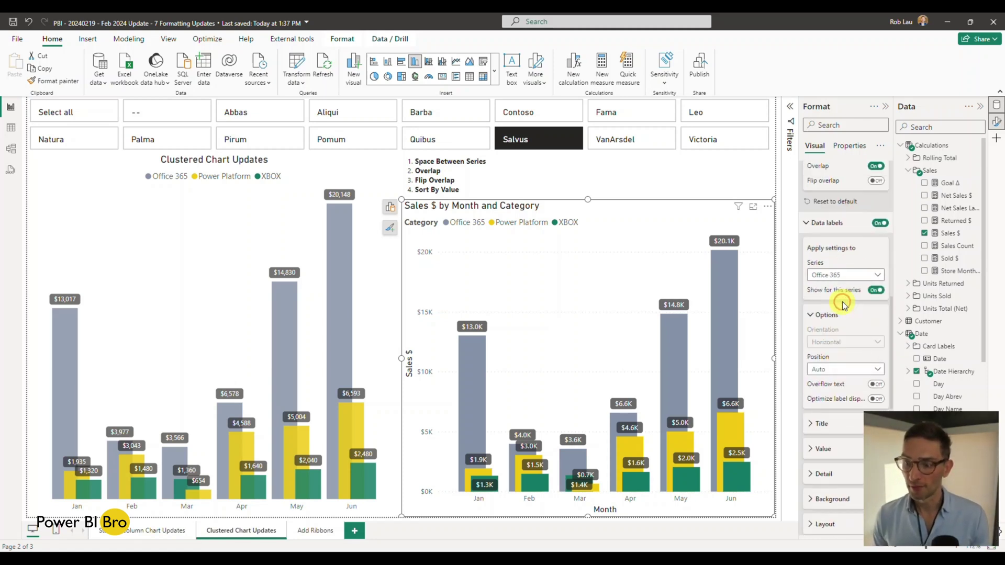
scroll(848, 306, down, 3)
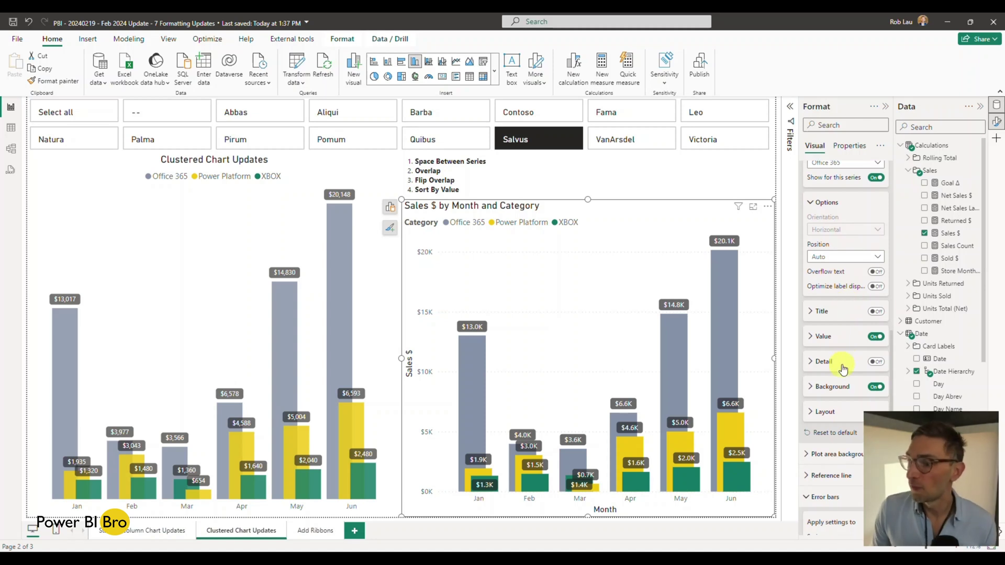
click(820, 337)
scroll(819, 340, down, 2)
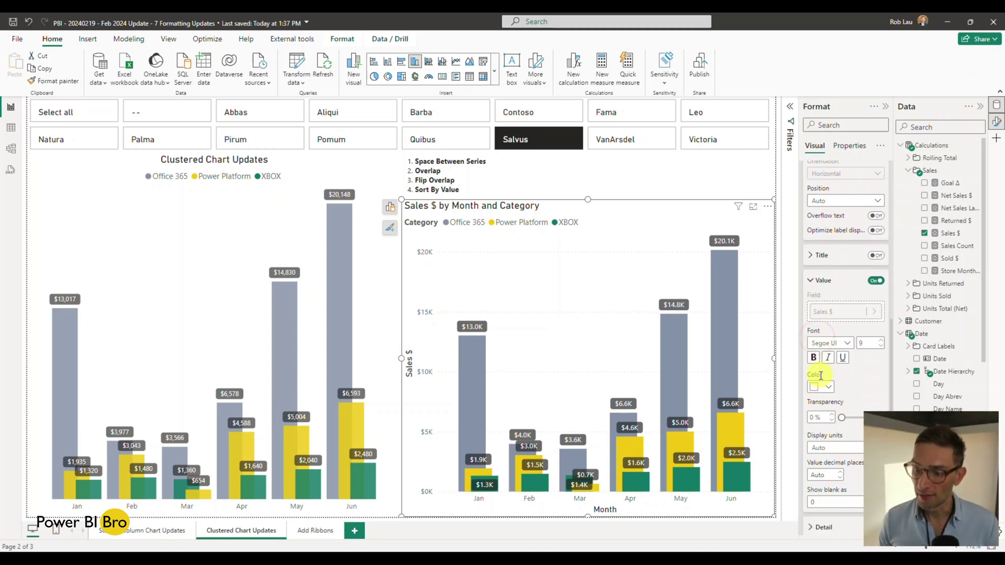
click(820, 387)
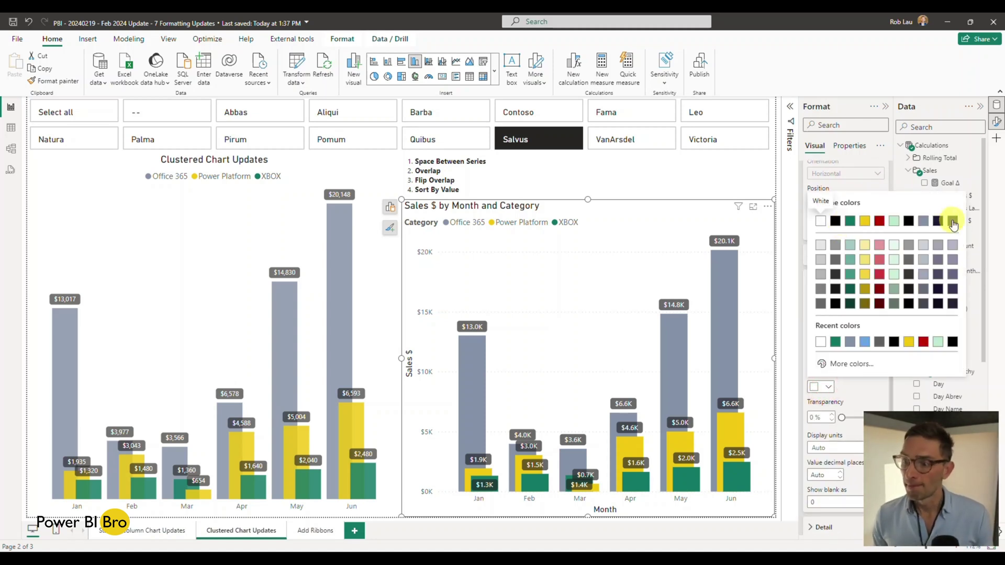
click(951, 221)
scroll(832, 377, down, 5)
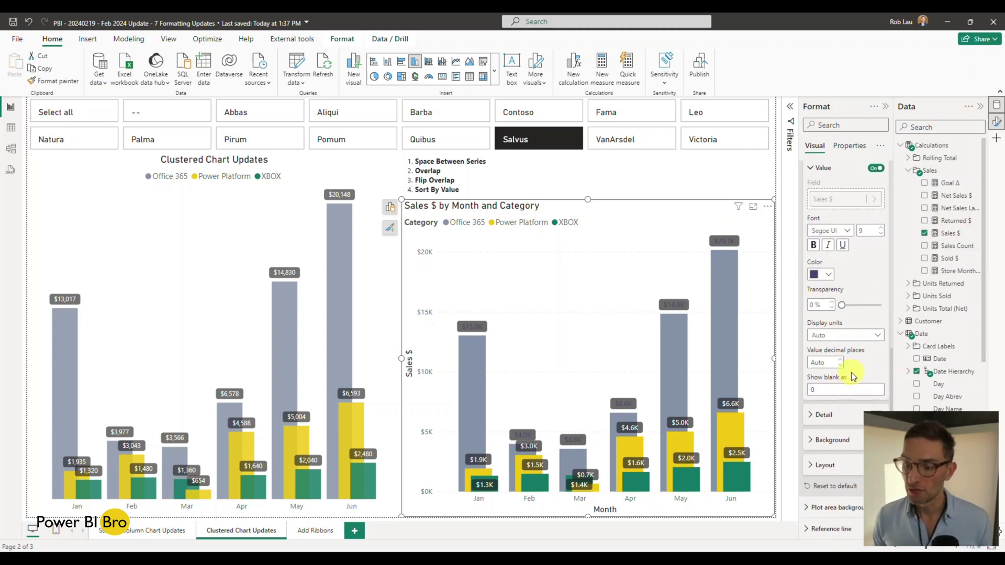
click(815, 328)
click(828, 354)
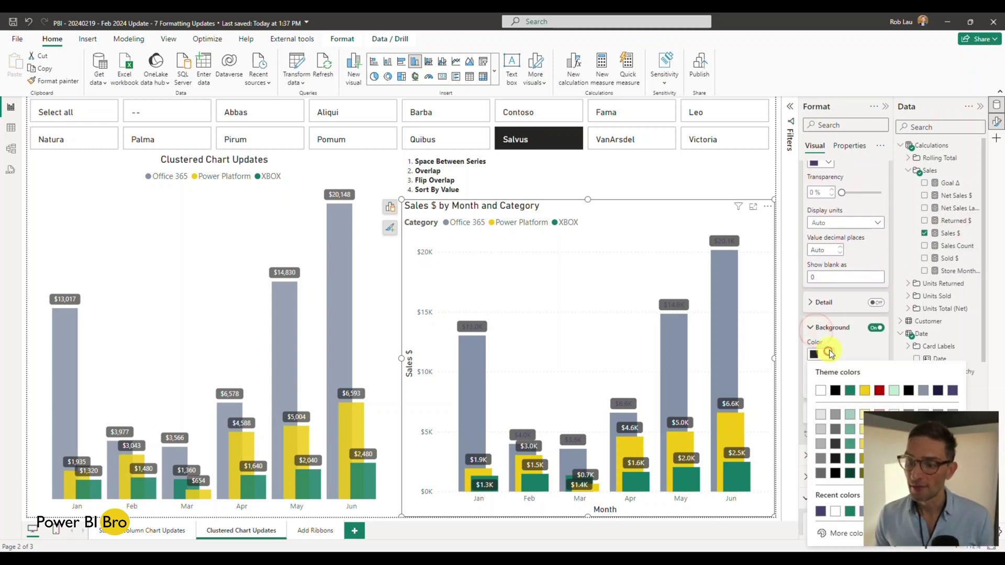
click(951, 396)
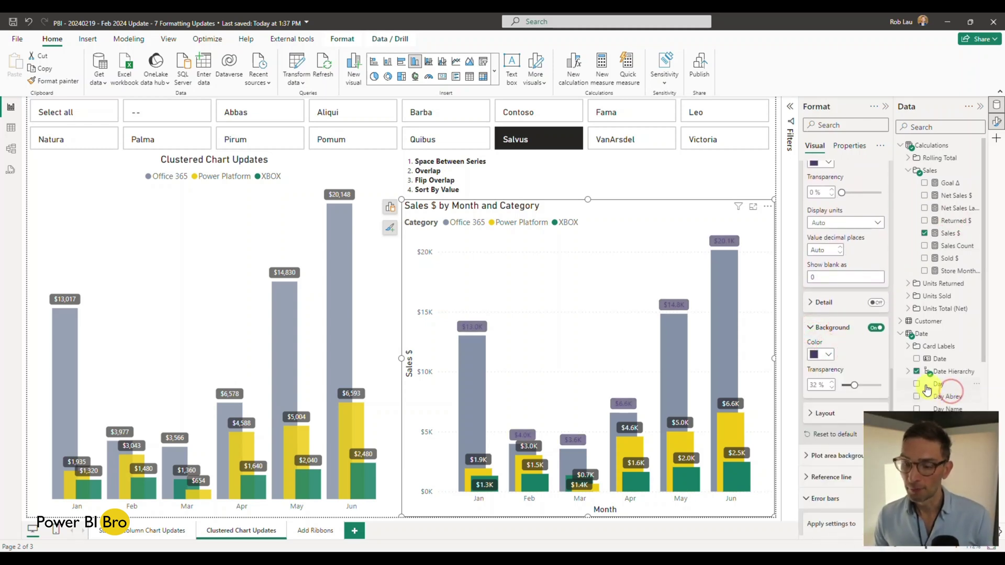
Change the Office 365 data label text colour to white.
click(826, 354)
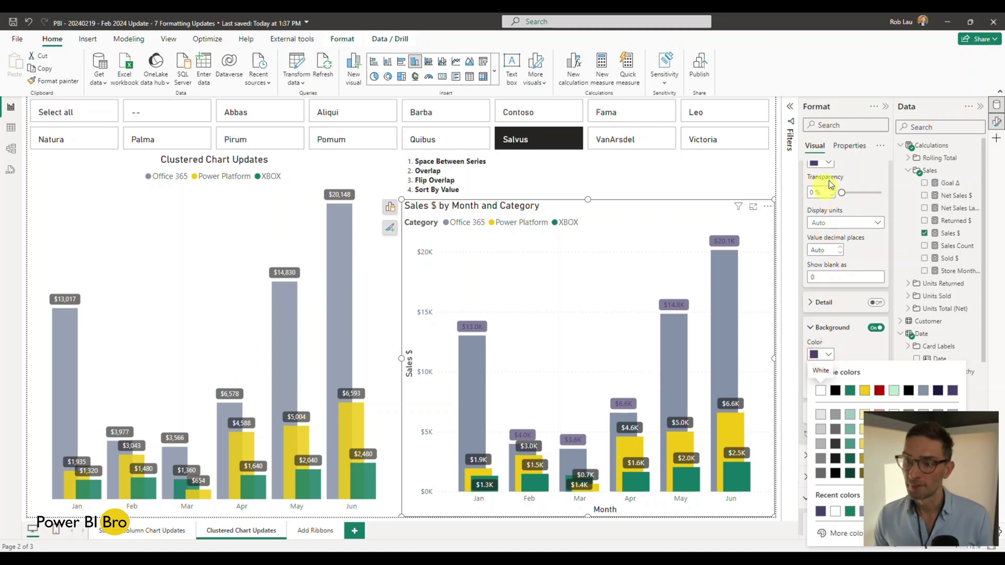
scroll(827, 172, up, 1)
click(827, 215)
click(825, 255)
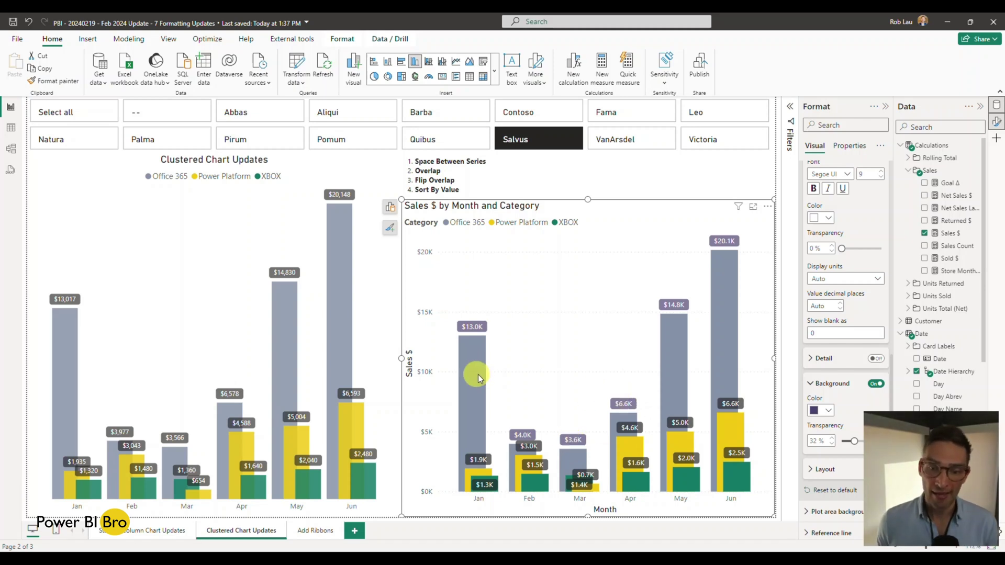
mouse_move(478, 378)
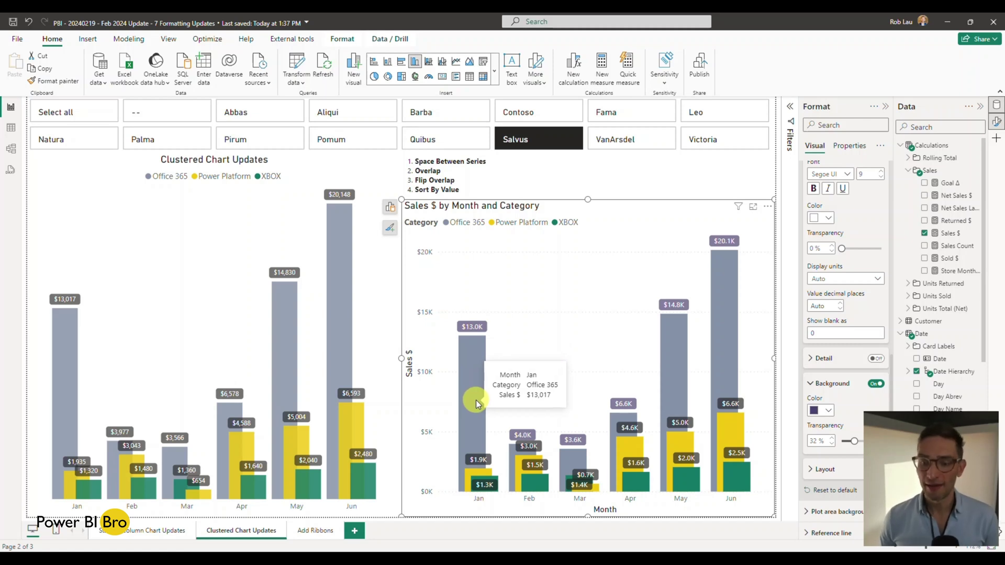
mouse_move(676, 359)
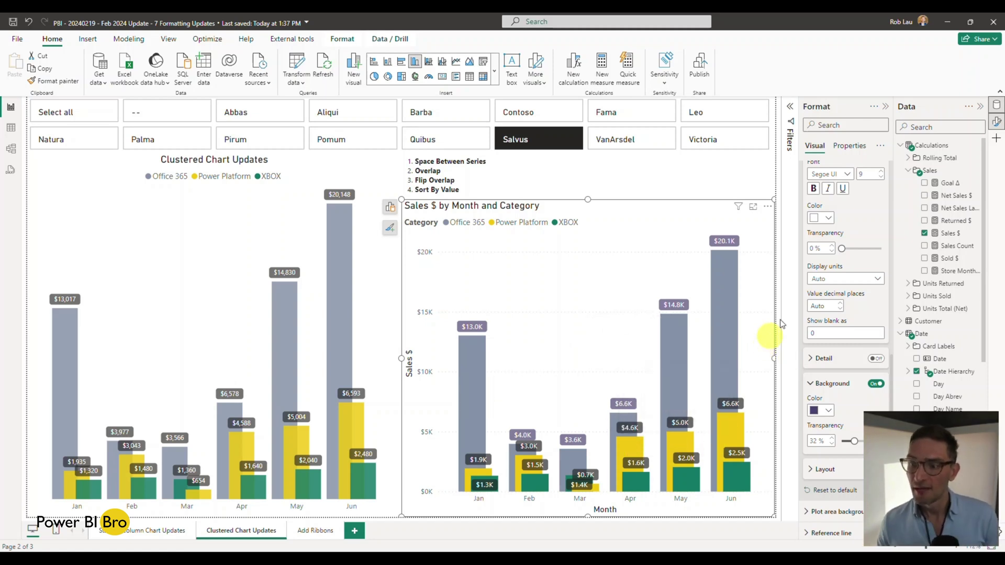
Give the Power Platform series' data labels a yellow background.
scroll(859, 246, up, 3)
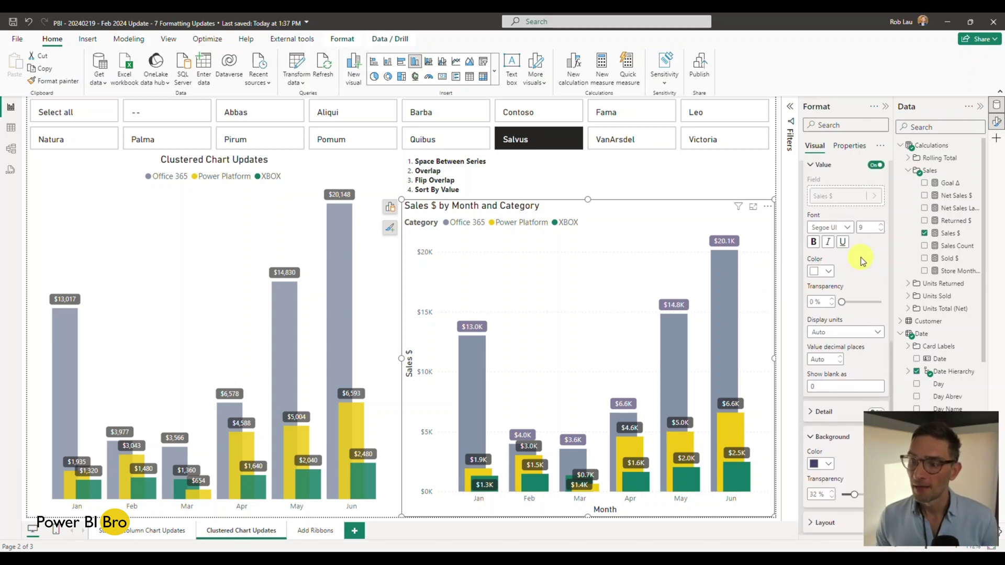
scroll(847, 226, up, 6)
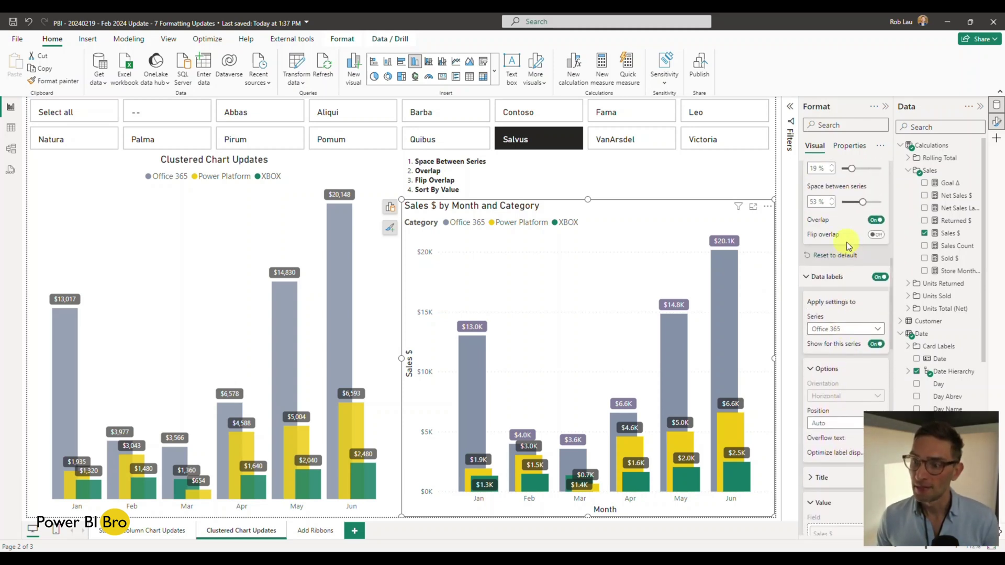
click(839, 331)
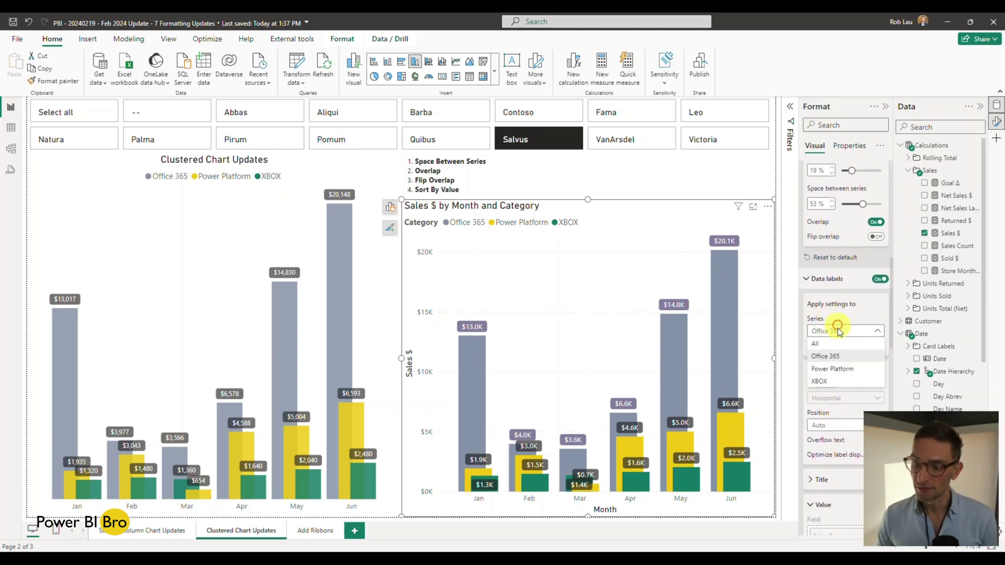
click(834, 369)
scroll(832, 345, down, 5)
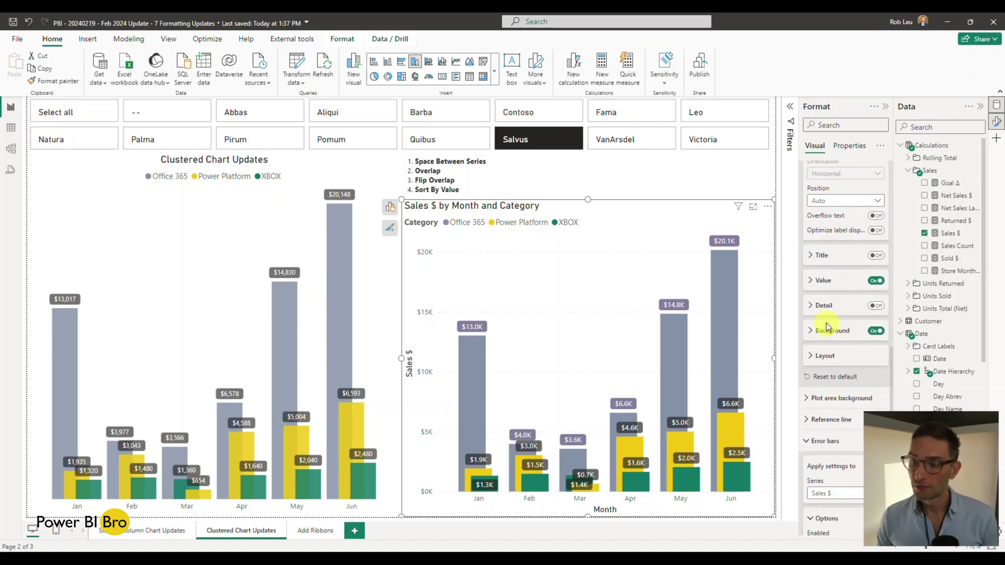
click(819, 332)
scroll(820, 329, down, 2)
click(827, 301)
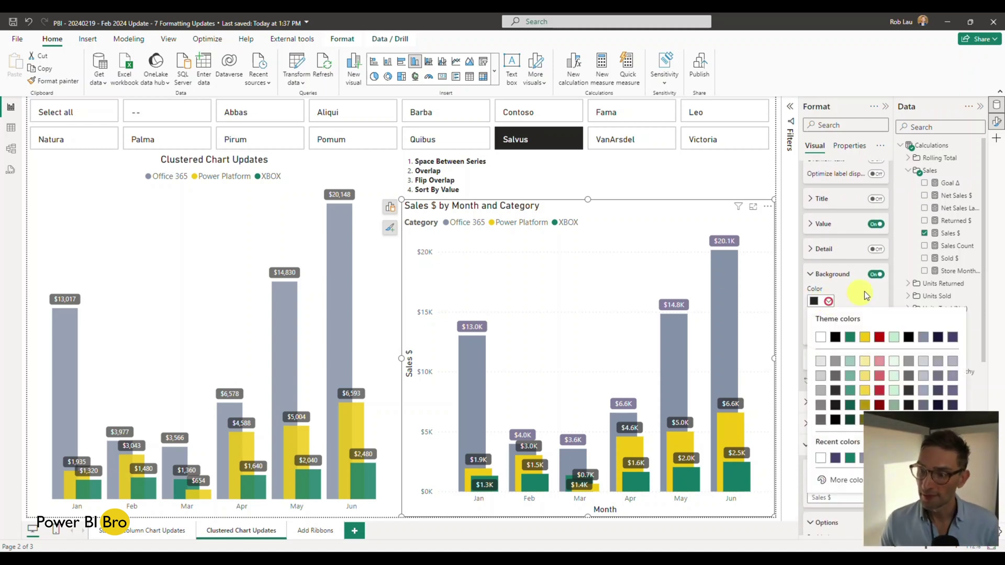
click(864, 337)
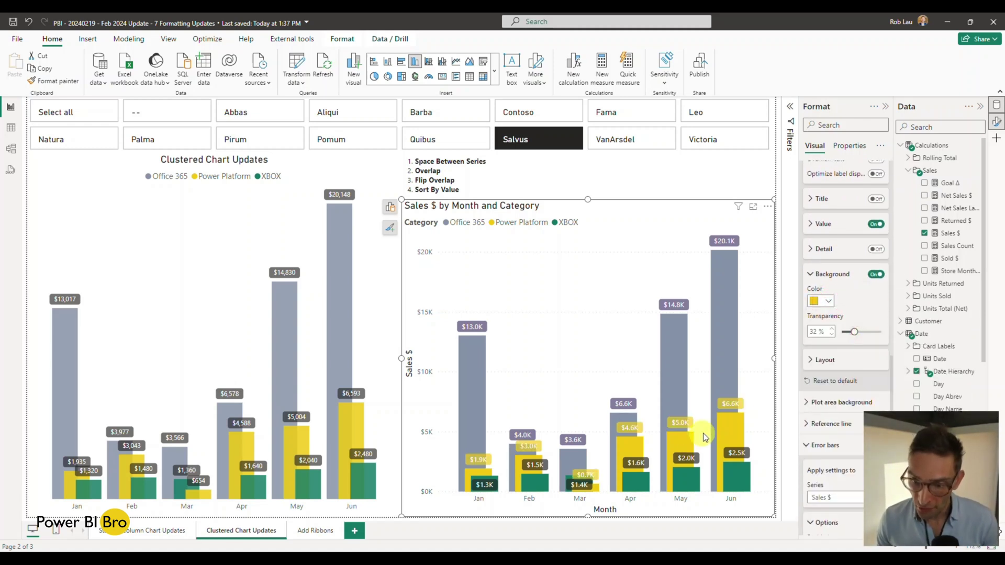
Give the XBOX series' data labels a green background.
scroll(839, 317, up, 4)
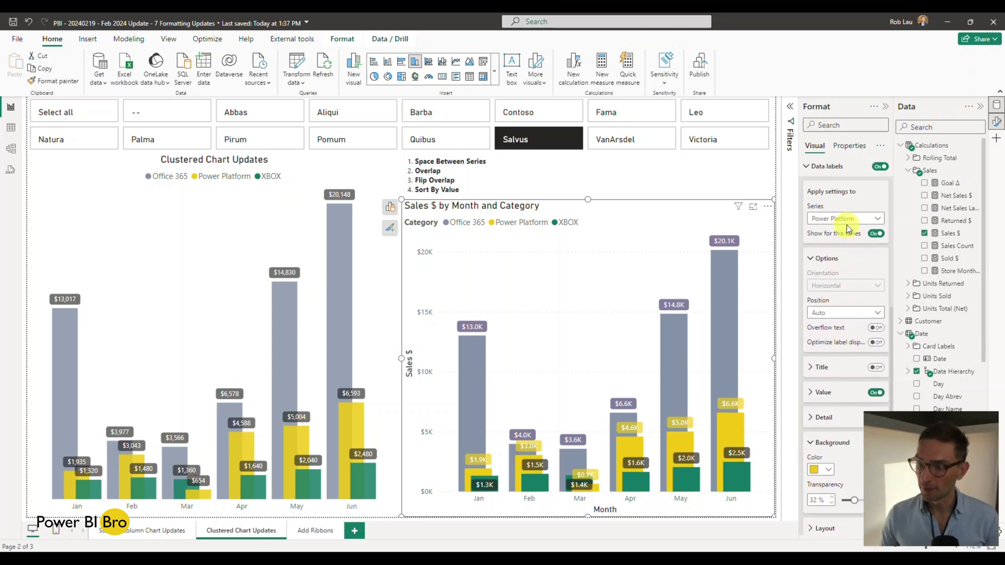
click(846, 219)
click(819, 269)
scroll(825, 413, down, 2)
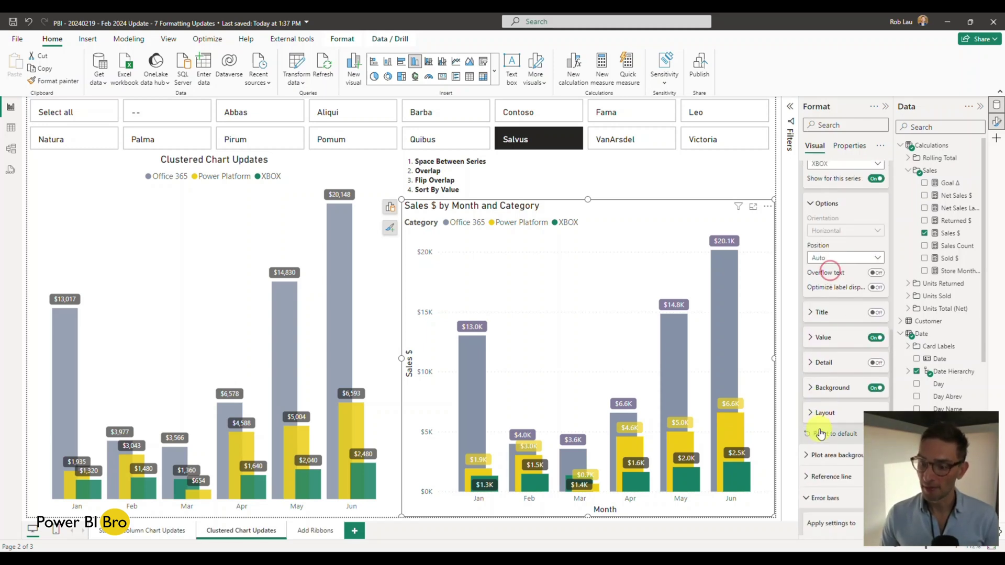
click(820, 385)
click(824, 358)
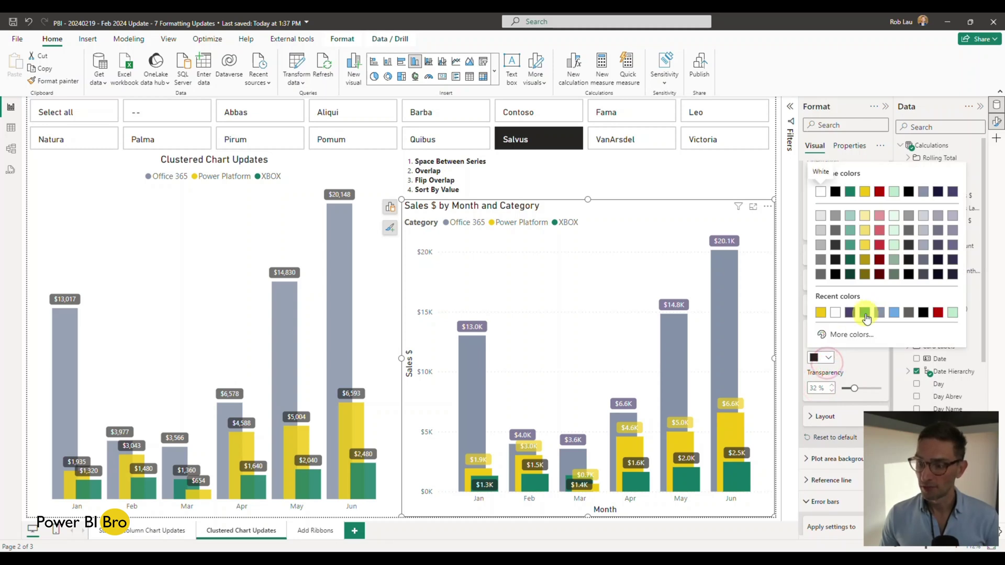
click(865, 314)
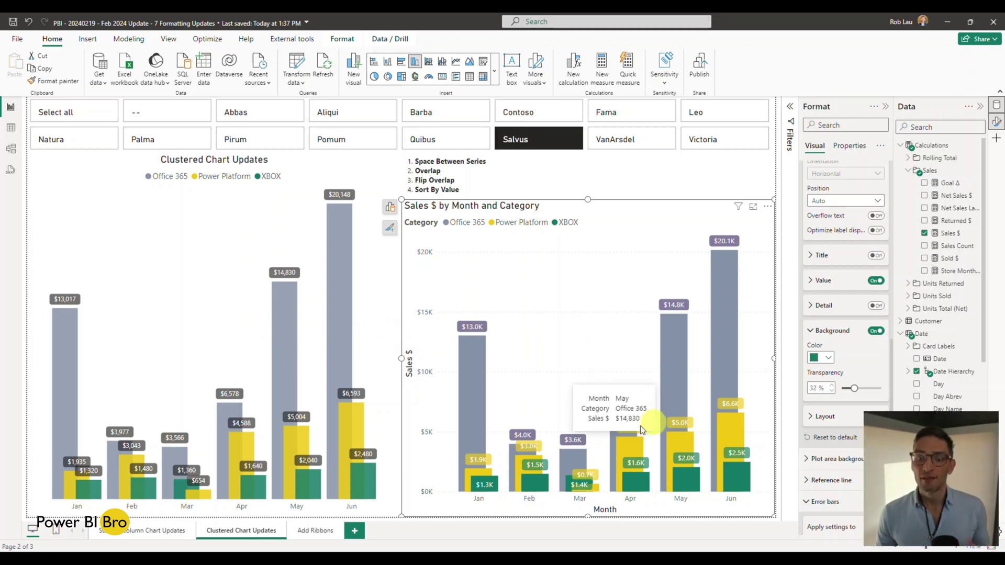
click(526, 430)
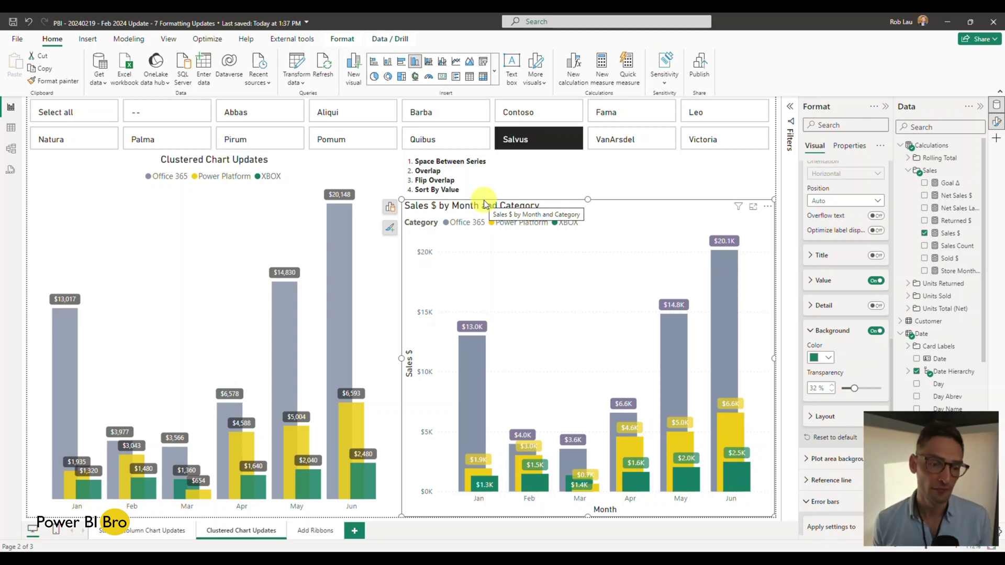
On the Add Ribbons page, toggle the stacked chart's ribbons off and back on.
click(309, 532)
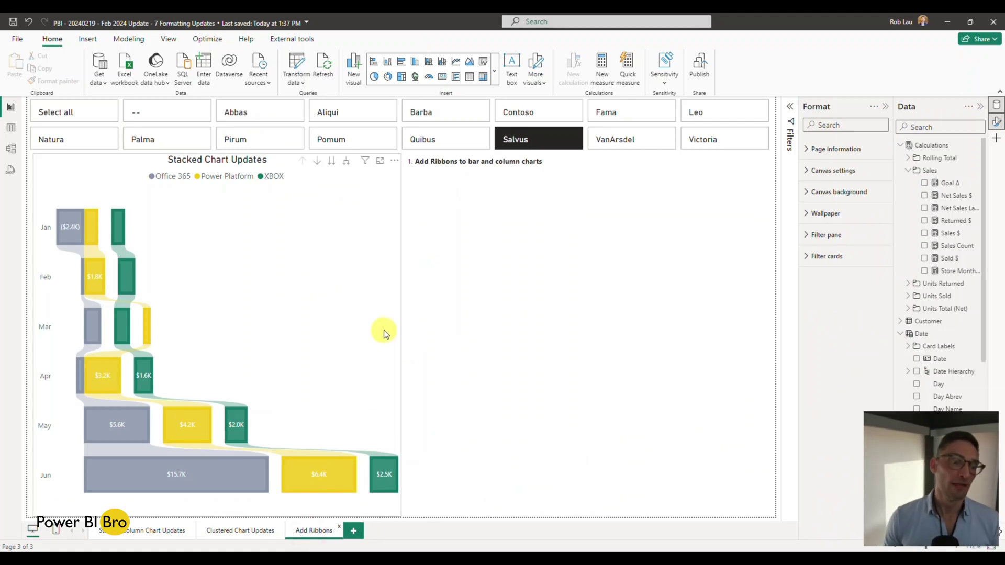
click(364, 319)
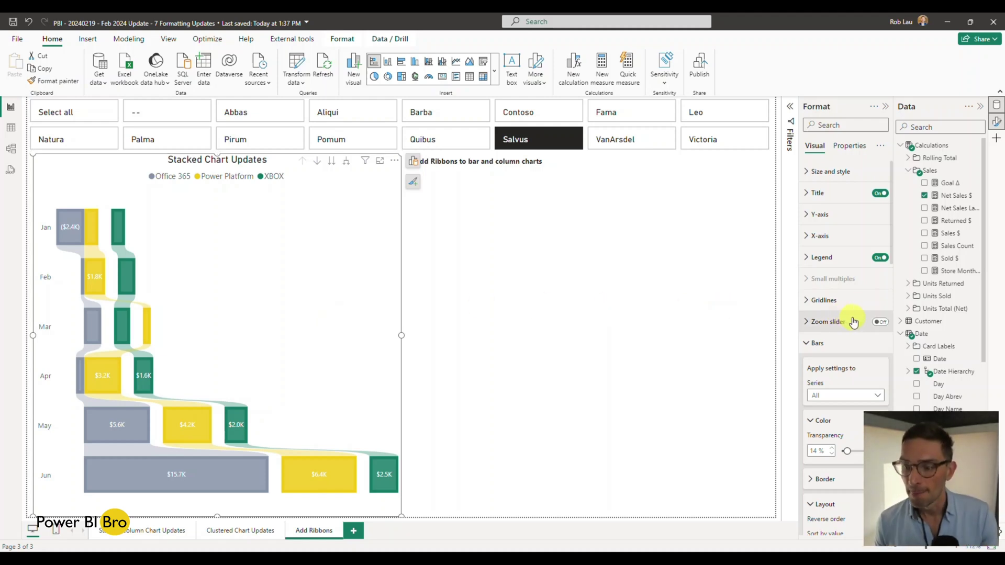
scroll(829, 314, down, 1)
click(817, 288)
scroll(848, 290, down, 1)
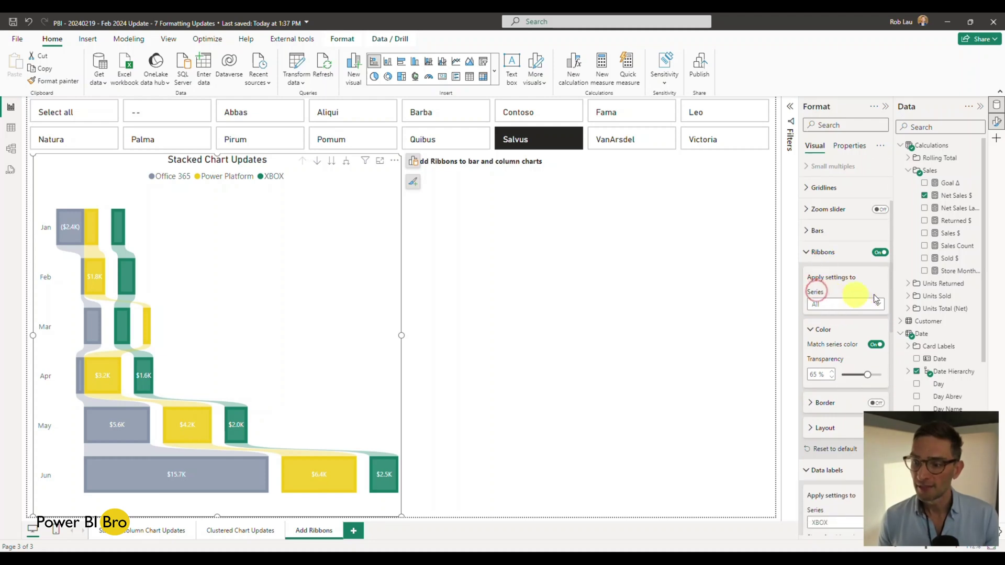
click(881, 252)
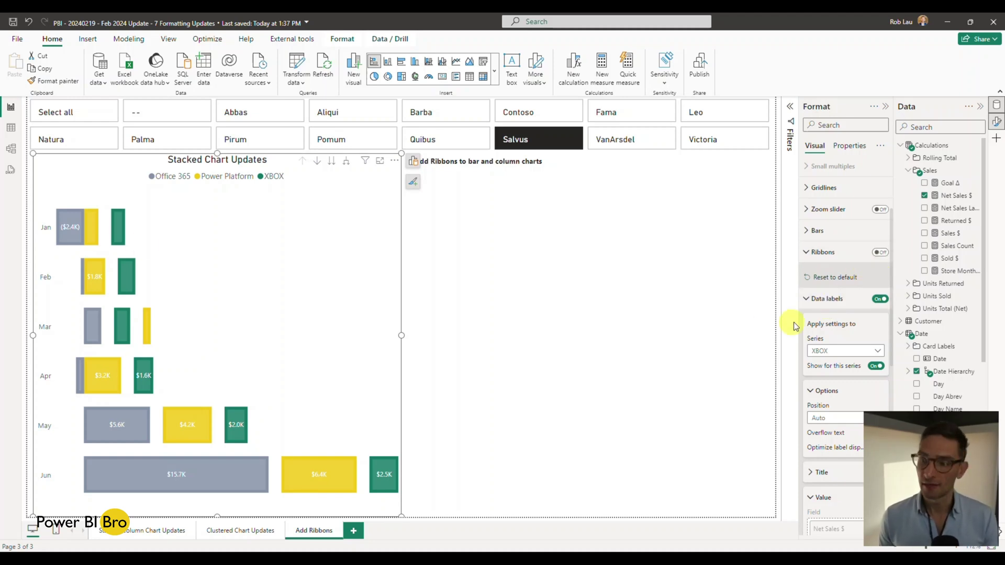
click(880, 253)
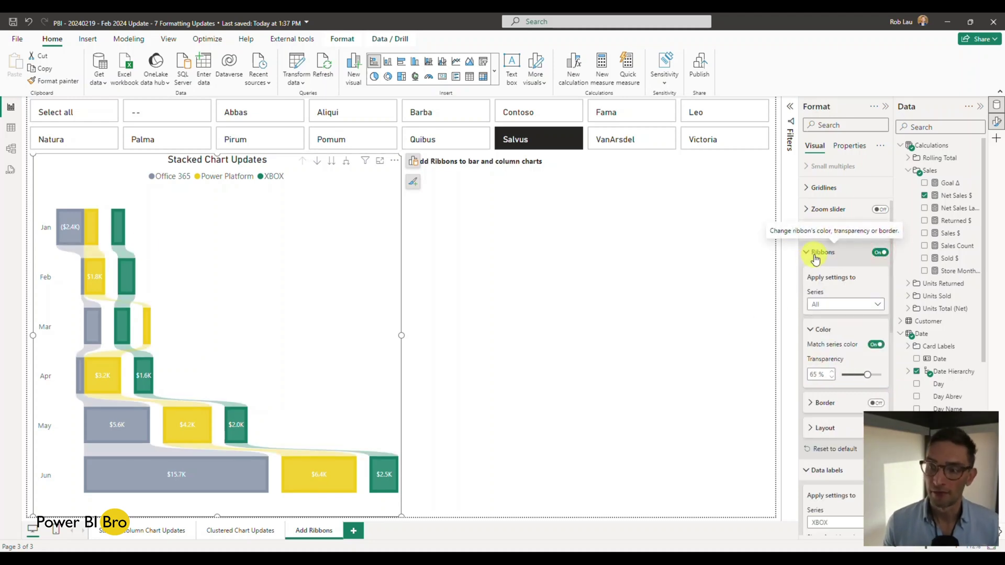
Add Pirum to the slicer filter alongside Salvus.
scroll(814, 259, down, 2)
scroll(814, 259, down, 1)
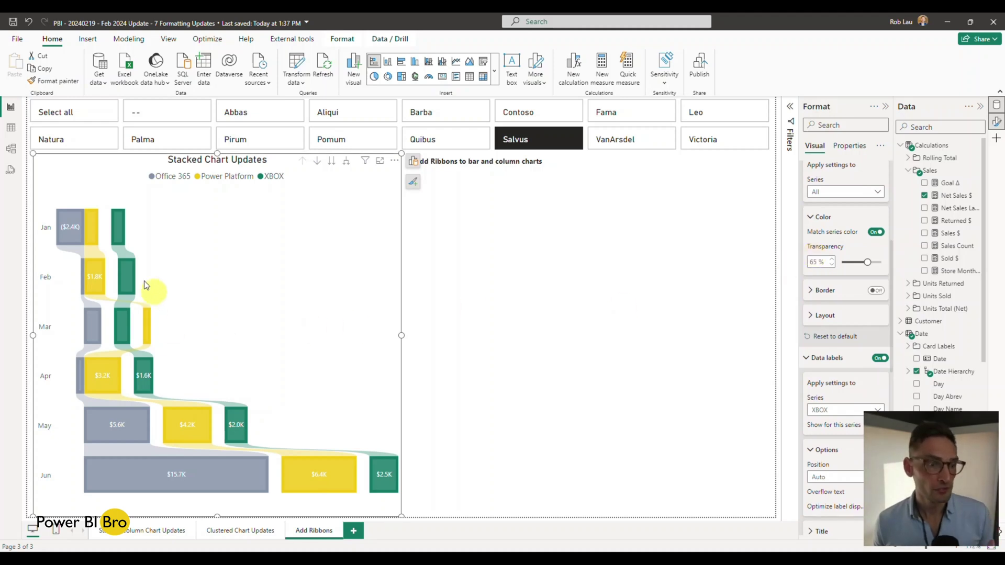
ctrl+click(264, 138)
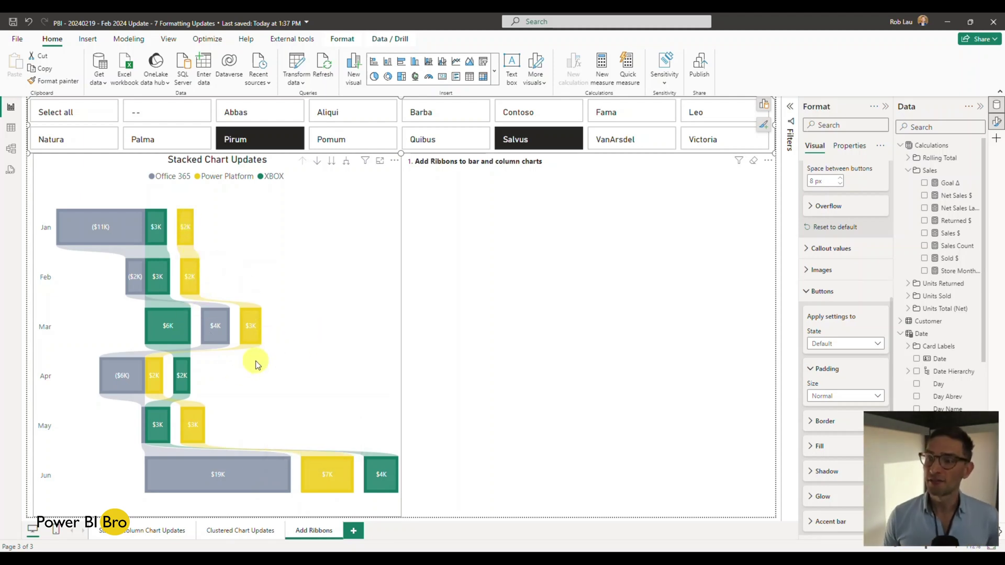
Select the Stacked Chart Updates chart and scroll the Format pane to the Ribbons card.
scroll(834, 280, up, 5)
scroll(842, 266, down, 1)
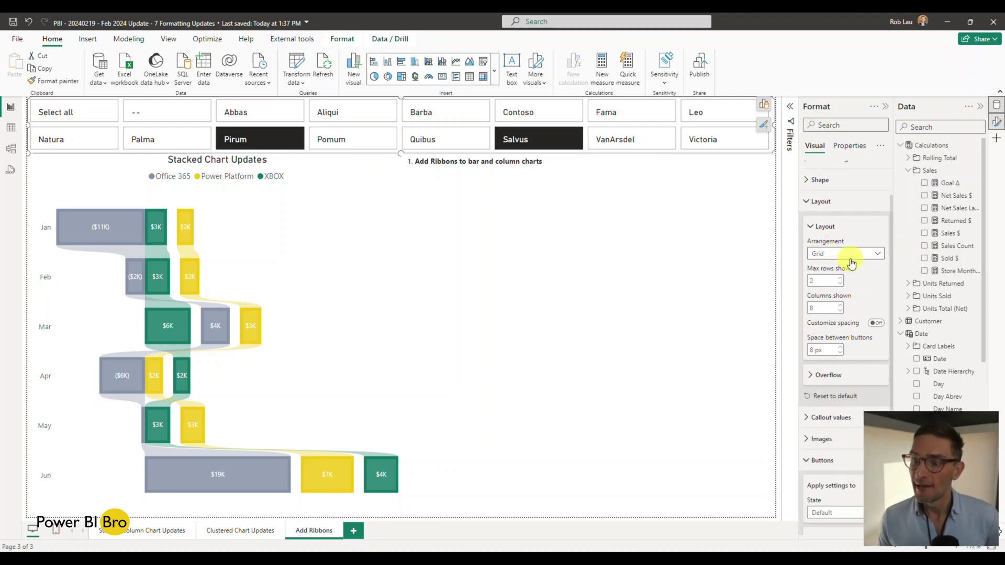
scroll(857, 264, down, 4)
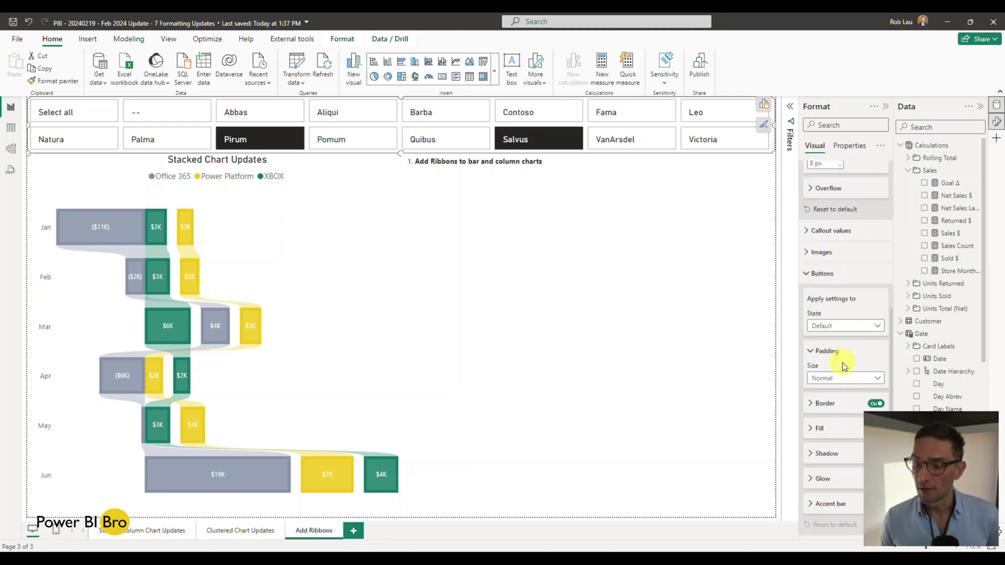
scroll(838, 366, up, 5)
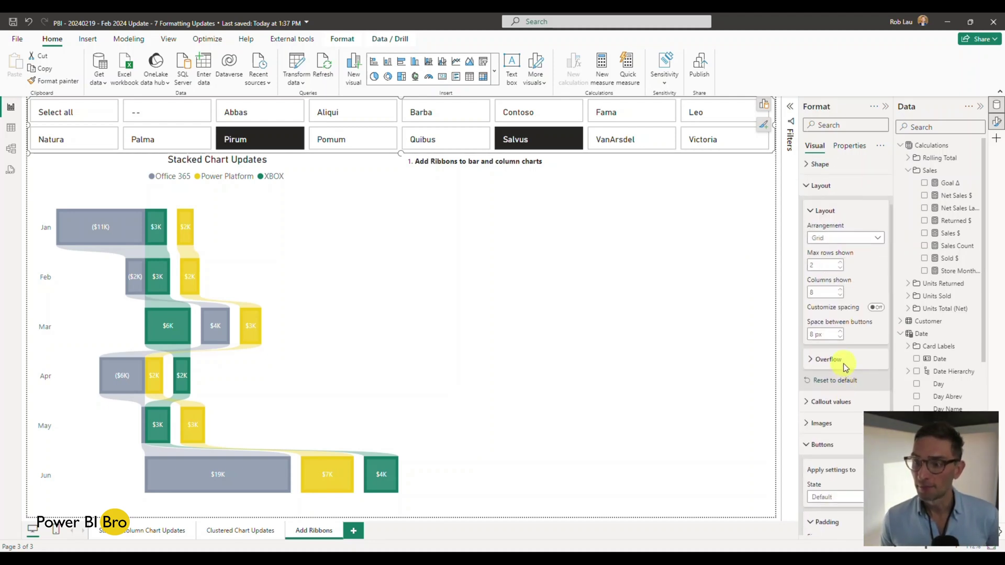
click(340, 281)
scroll(864, 283, down, 3)
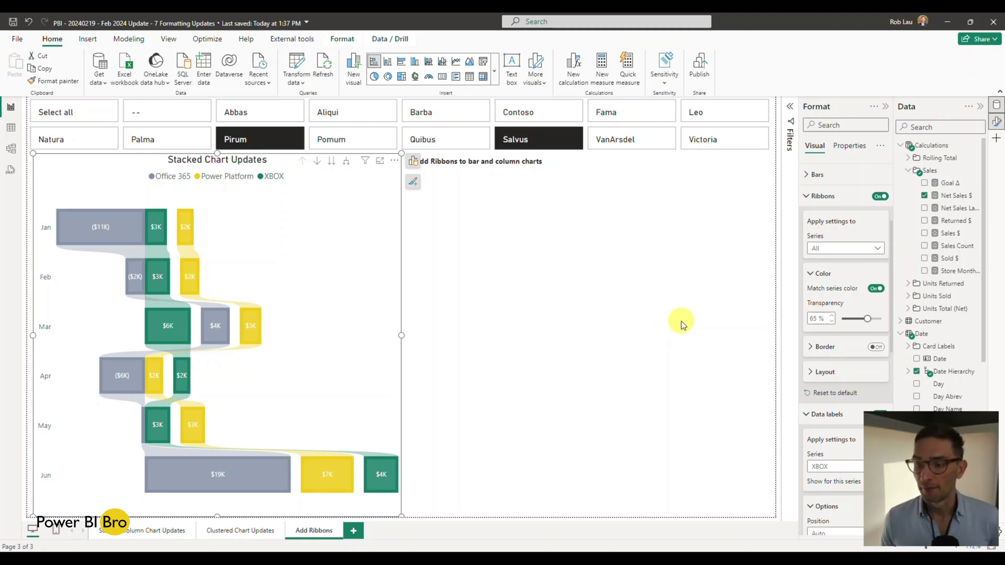
Set the Power Platform ribbons to a fixed red colour at 22% transparency.
click(860, 247)
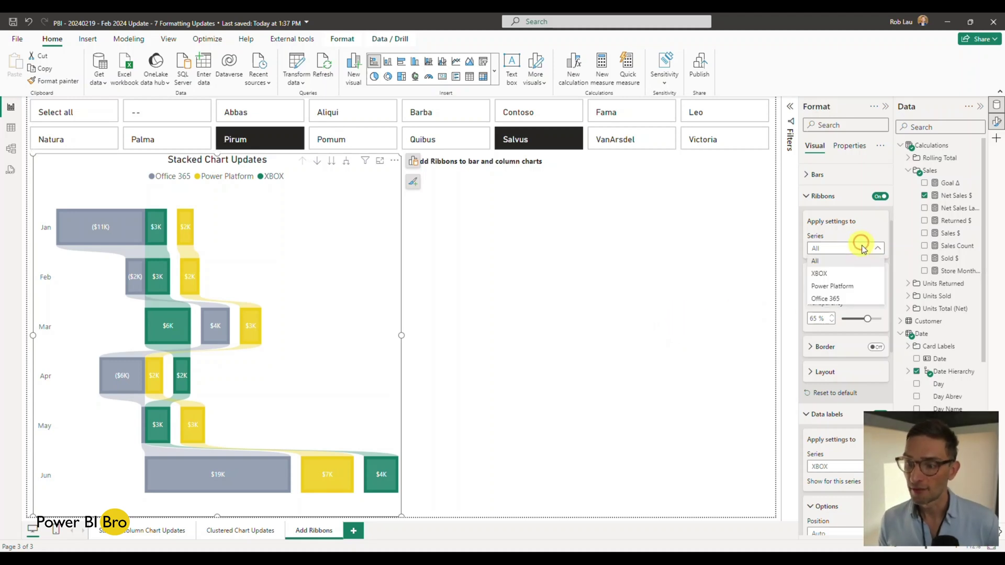
click(852, 286)
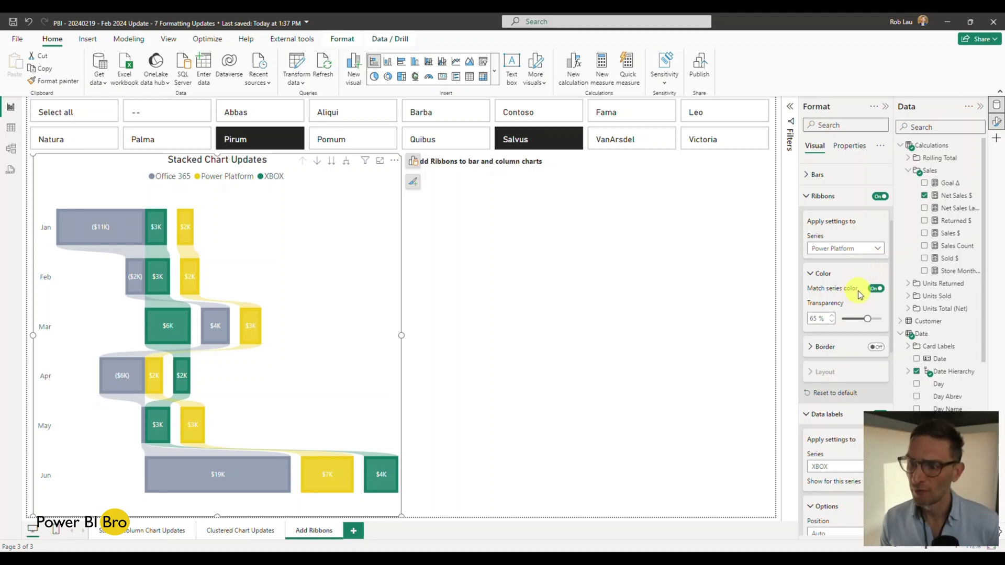
click(875, 289)
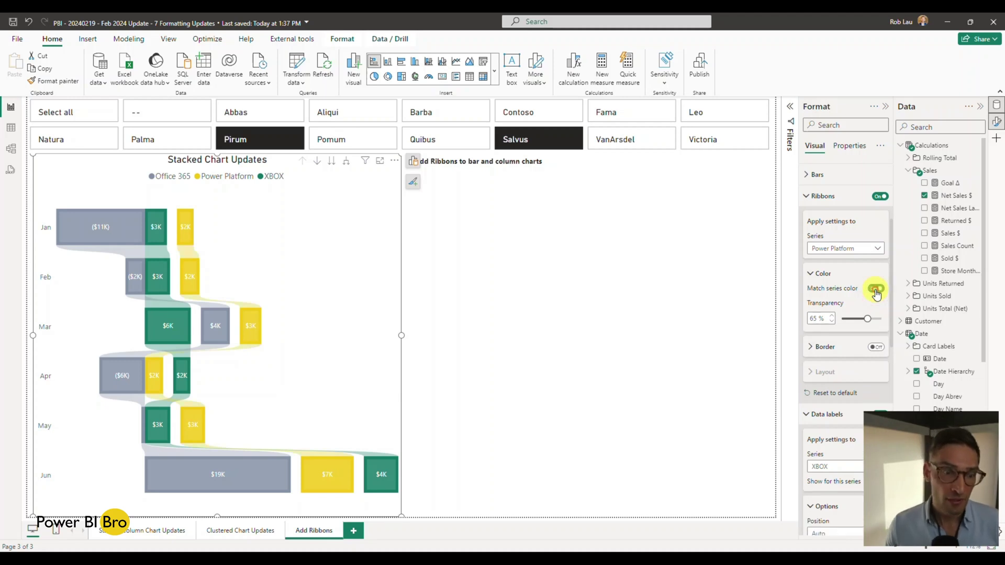
click(828, 315)
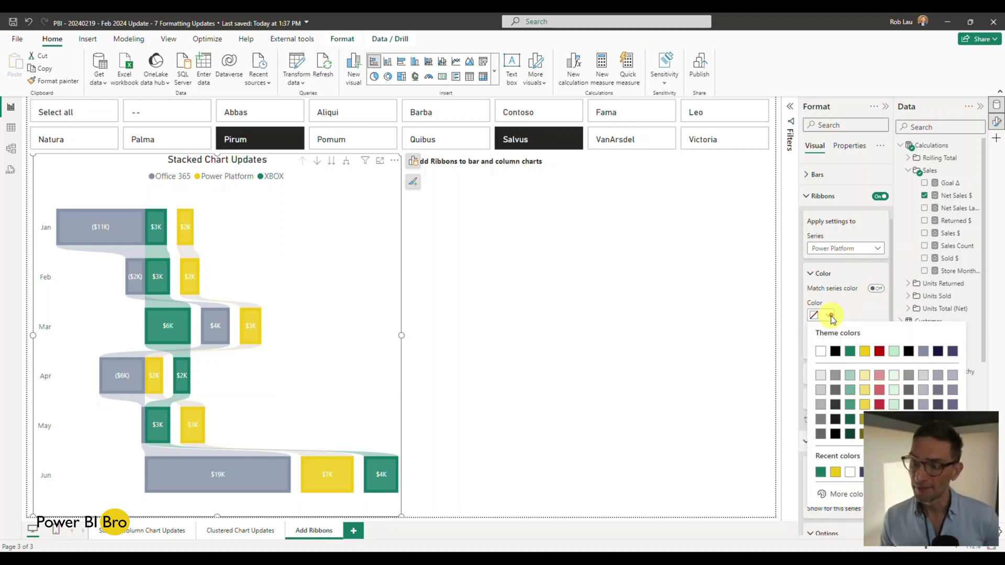
click(878, 351)
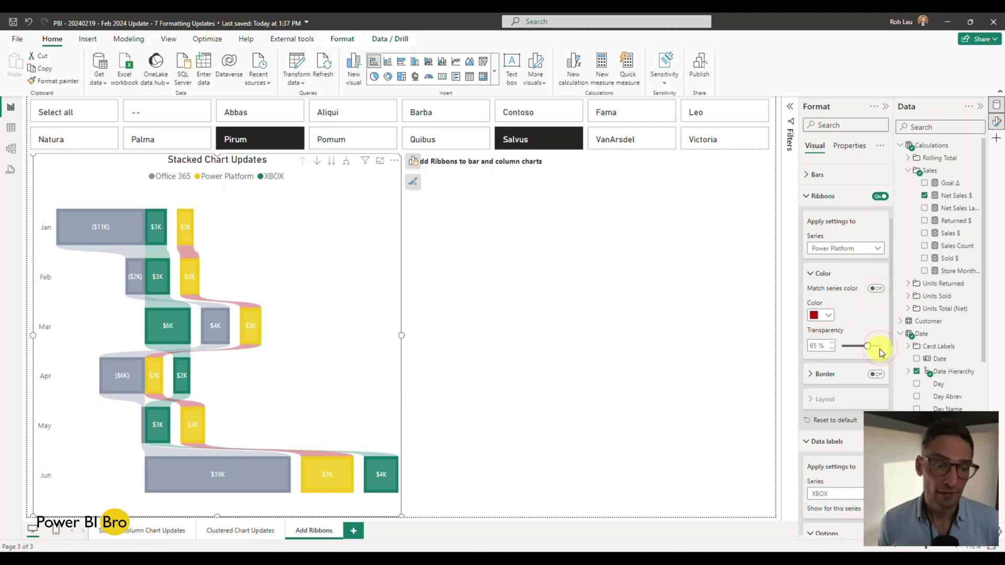
scroll(859, 293, down, 2)
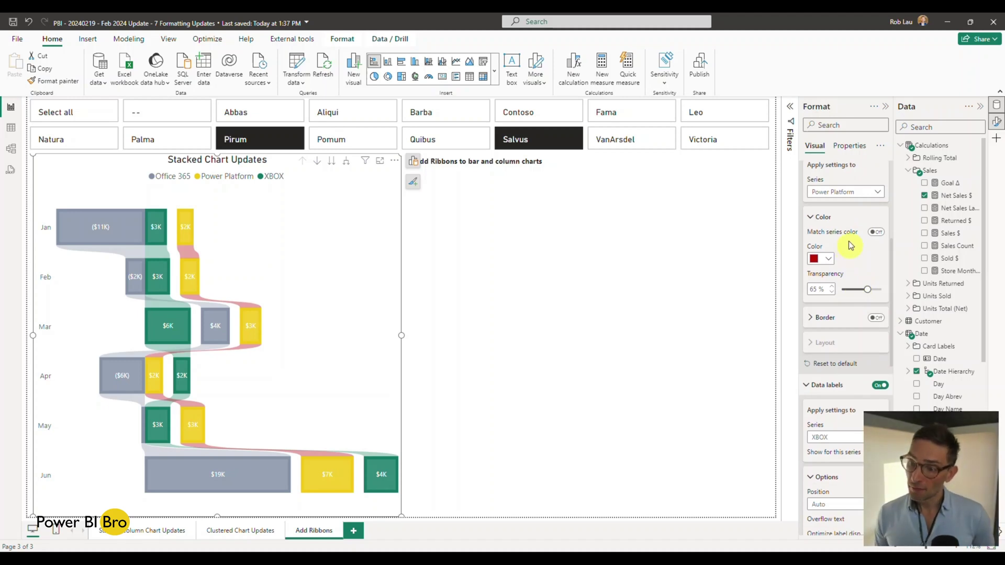
drag(866, 289, 841, 290)
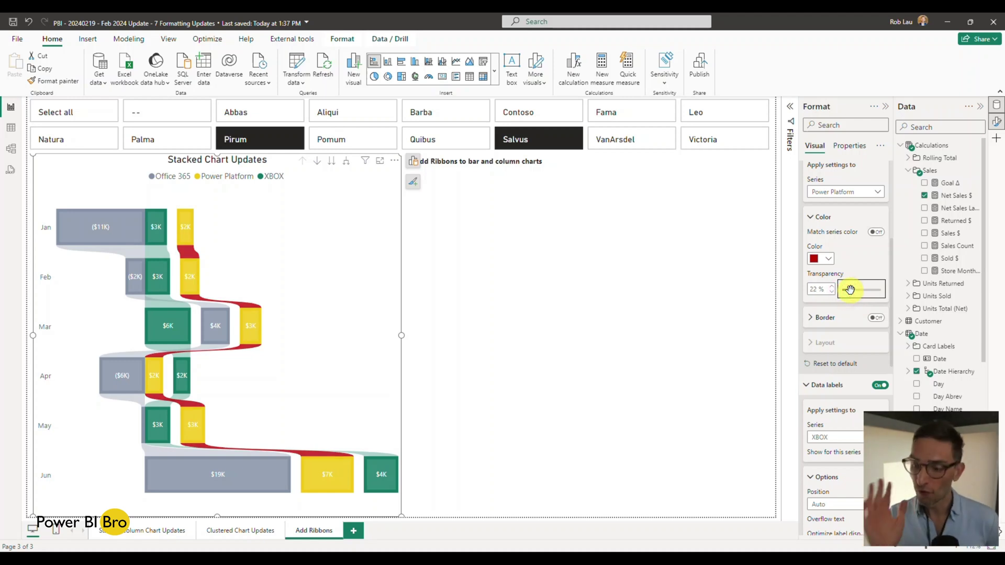
scroll(853, 284, up, 2)
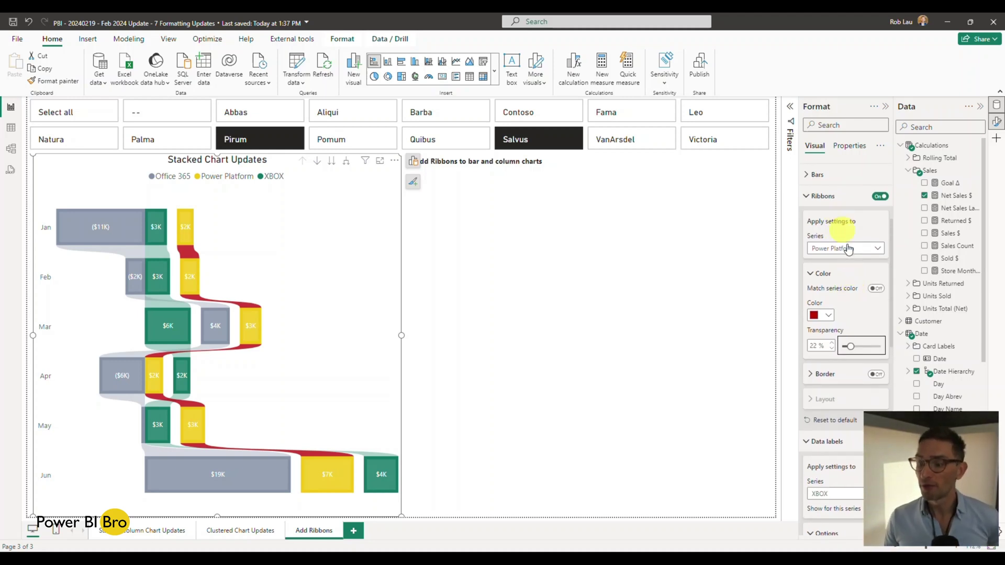
Turn on the Power Platform ribbon border and set its colour to black.
scroll(832, 310, down, 2)
click(831, 320)
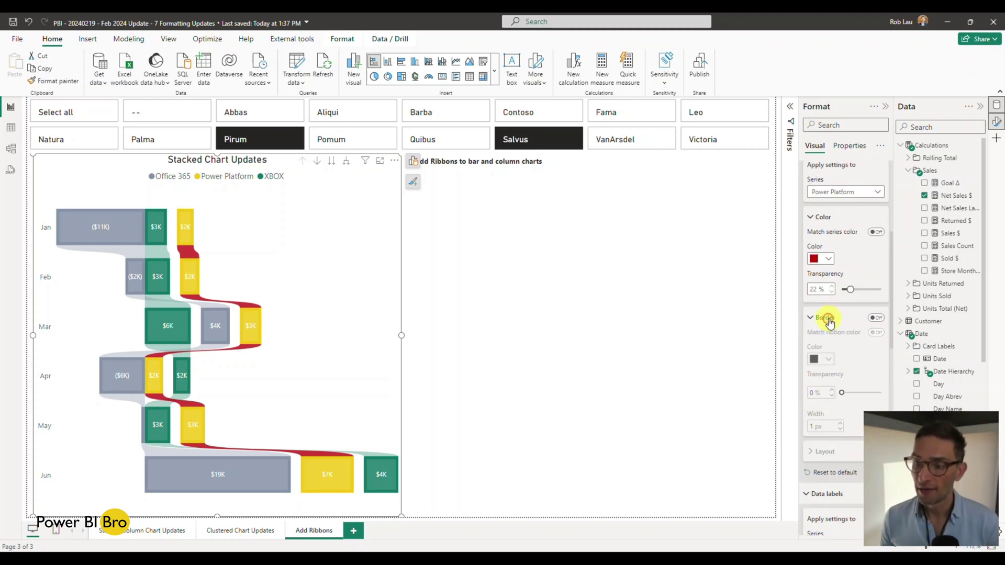
scroll(852, 283, up, 2)
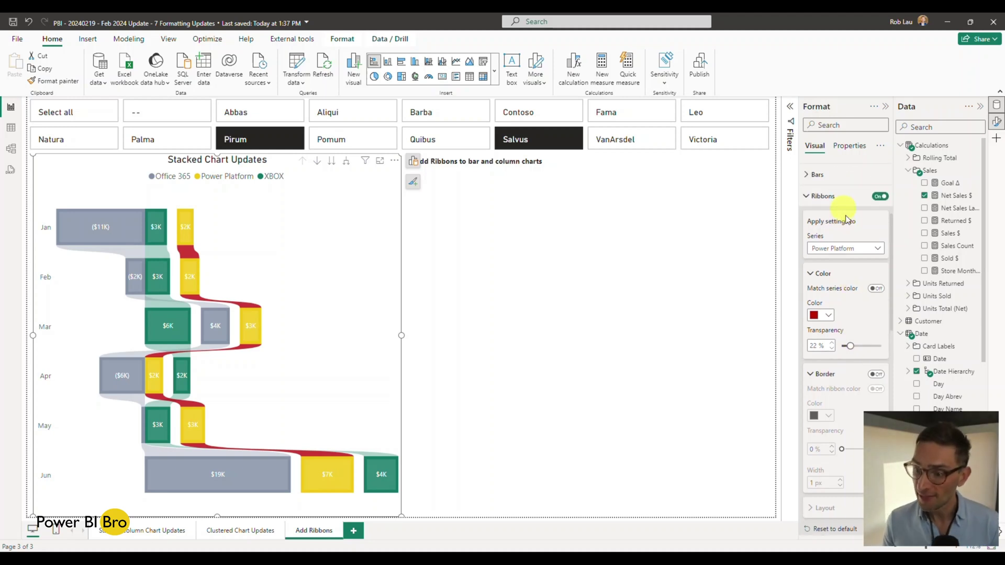
scroll(853, 262, down, 2)
scroll(846, 333, down, 2)
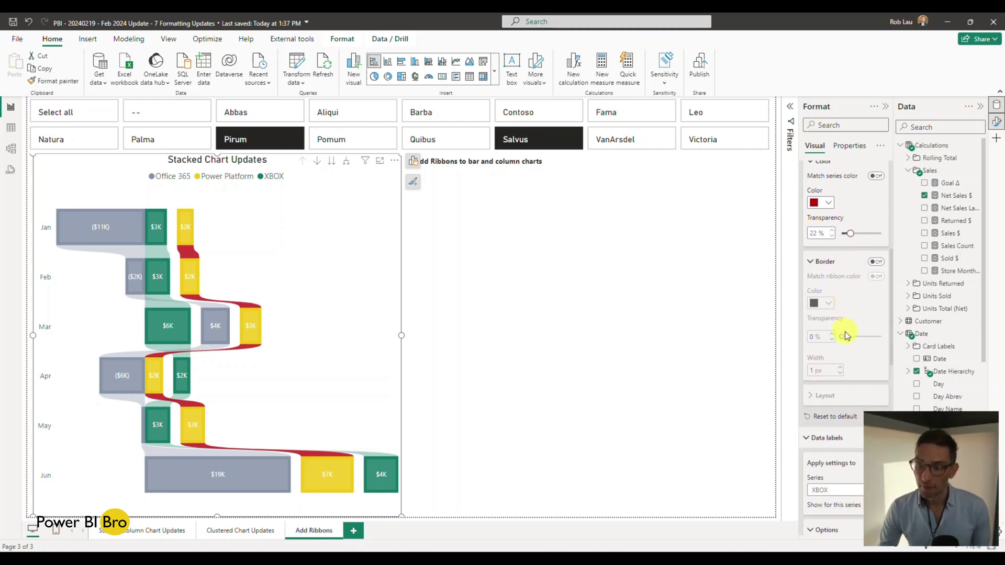
click(874, 262)
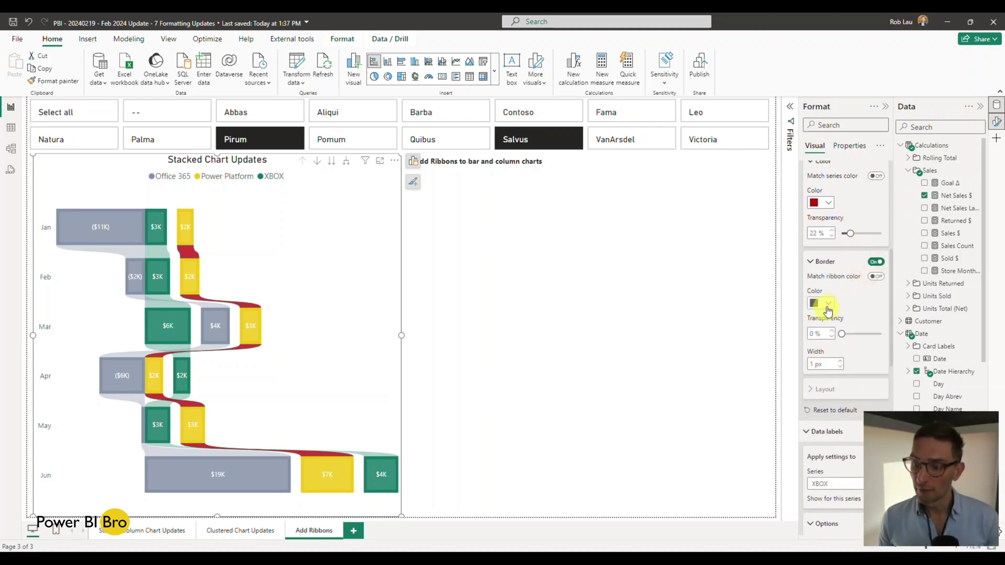
click(828, 304)
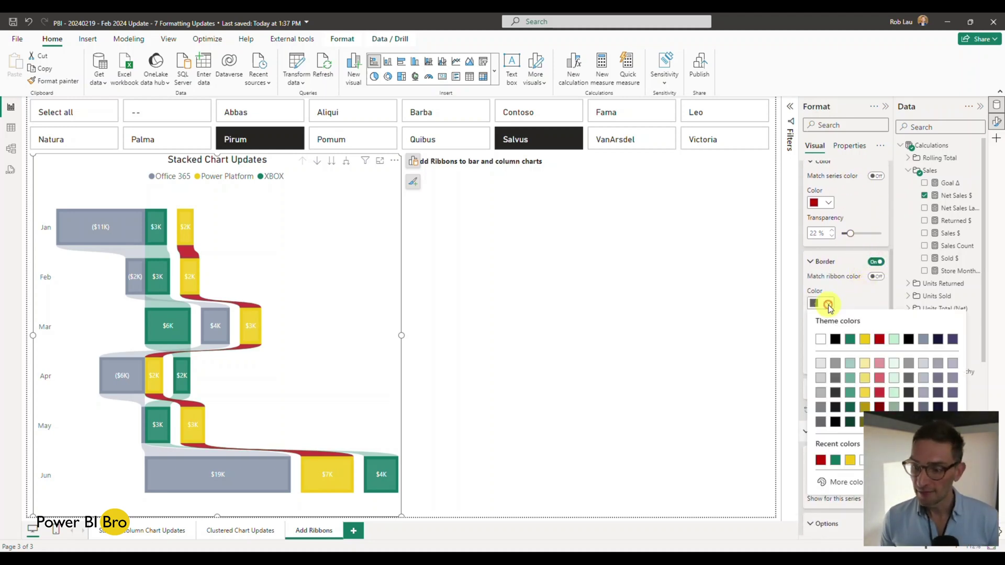
click(864, 339)
scroll(861, 335, down, 2)
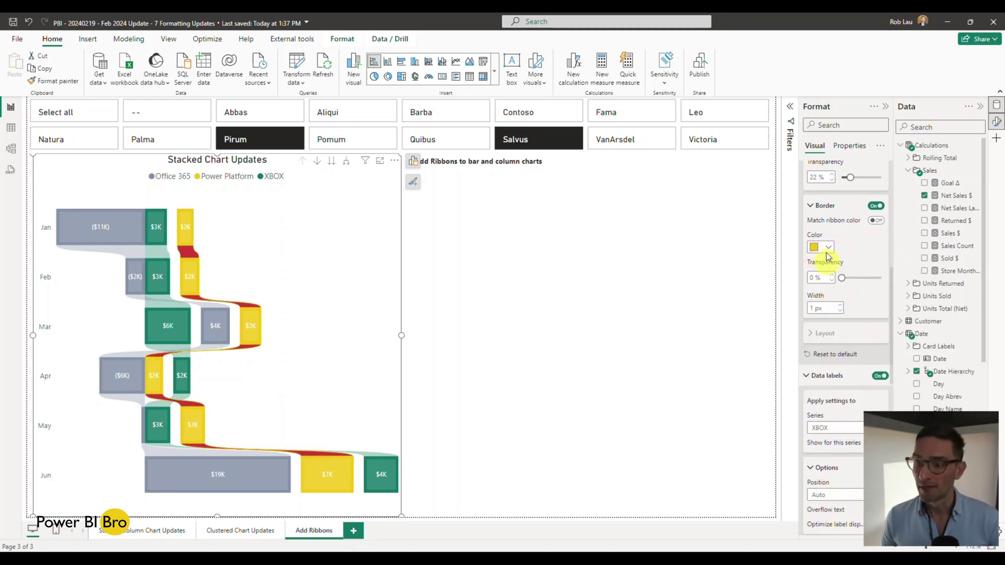
click(822, 247)
click(836, 284)
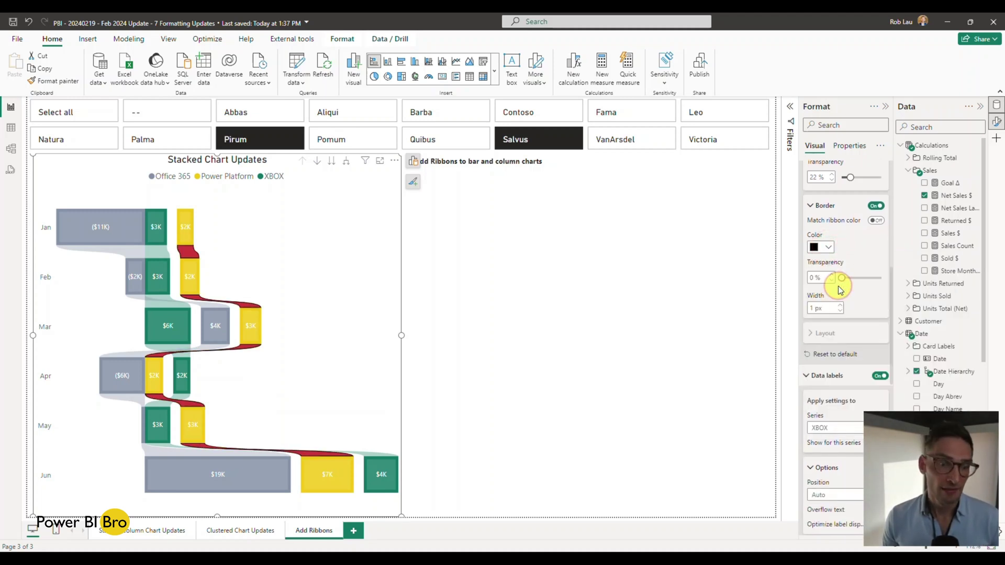
Set the ribbon border transparency to 38% and its width to 4 px.
drag(843, 276, 856, 277)
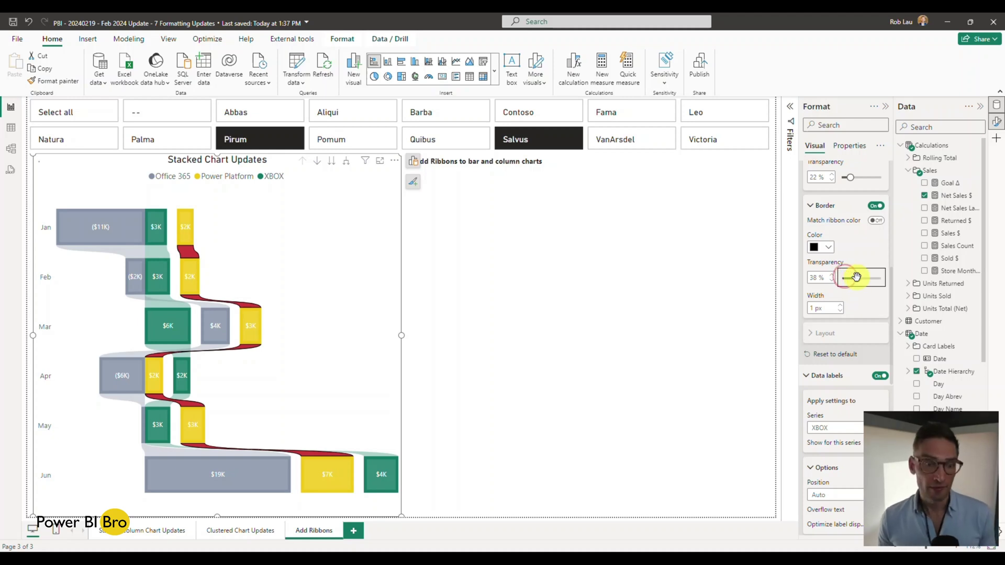
scroll(860, 294, up, 1)
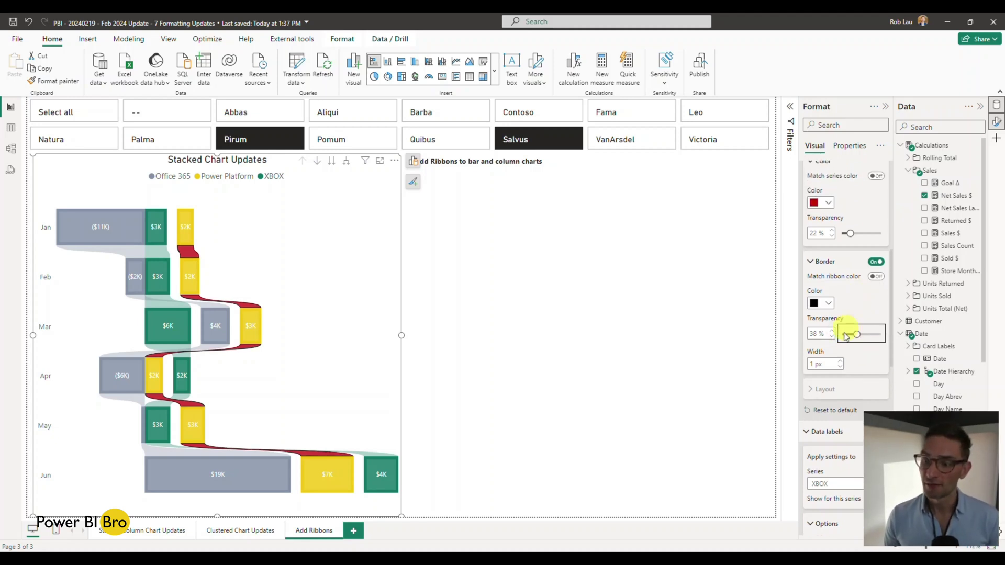
click(840, 364)
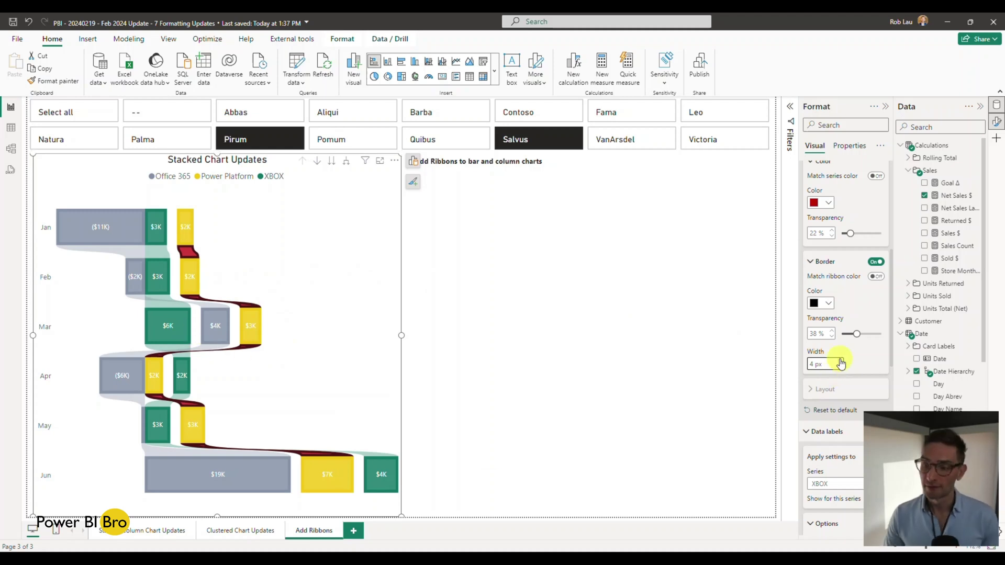
Select Abbas, Aliqui, Pirum, Pomum and Salvus together in the slicer.
click(273, 140)
click(361, 135)
click(350, 125)
click(277, 117)
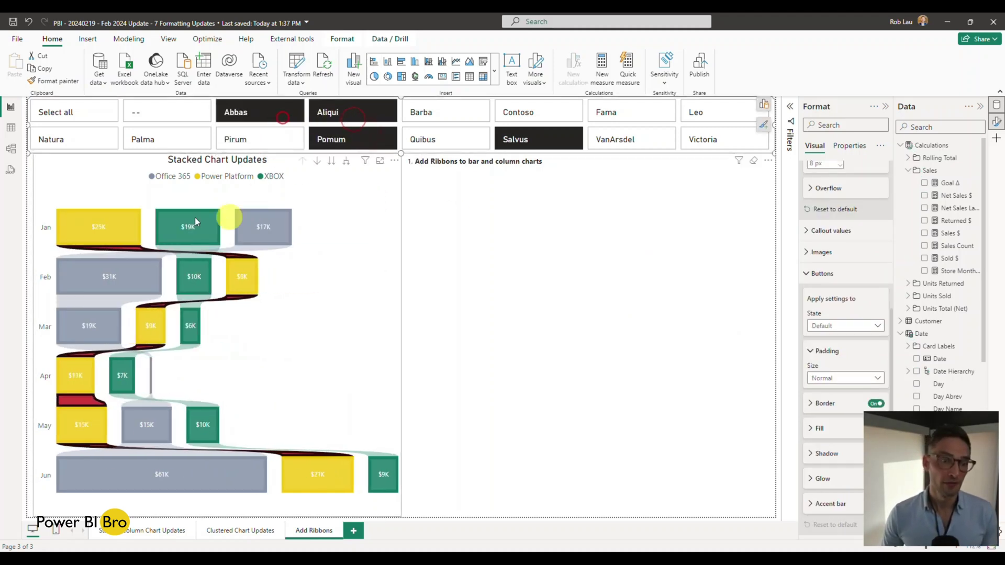
click(255, 148)
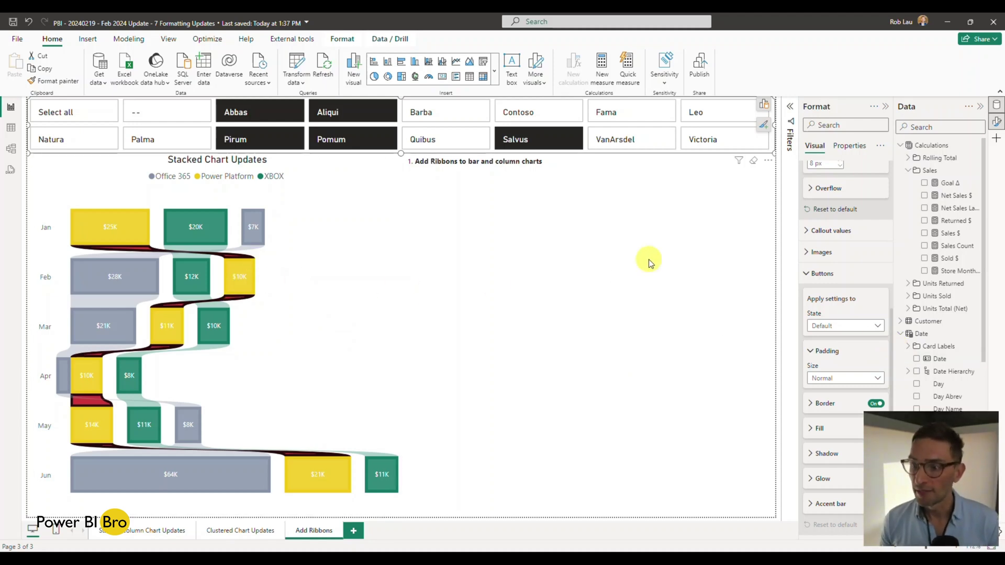
scroll(890, 273, up, 5)
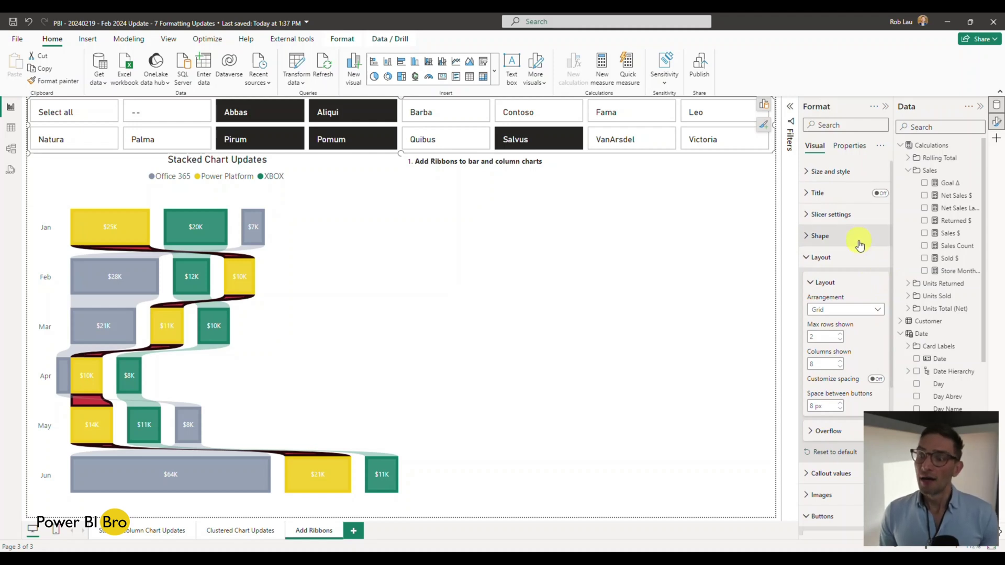
Select the stacked ribbon chart and target the Power Platform series in Bars settings.
scroll(857, 254, down, 3)
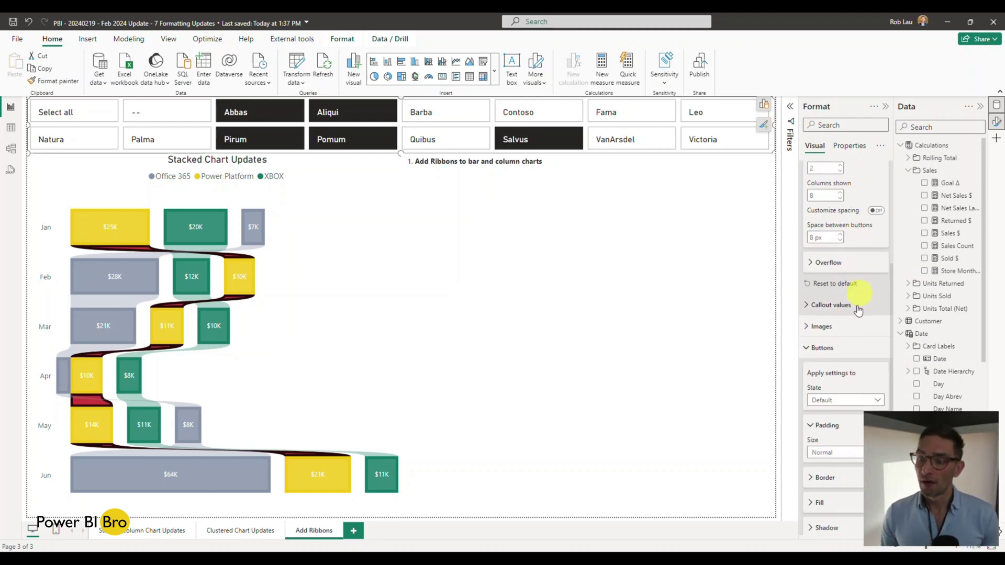
click(345, 279)
scroll(837, 283, up, 4)
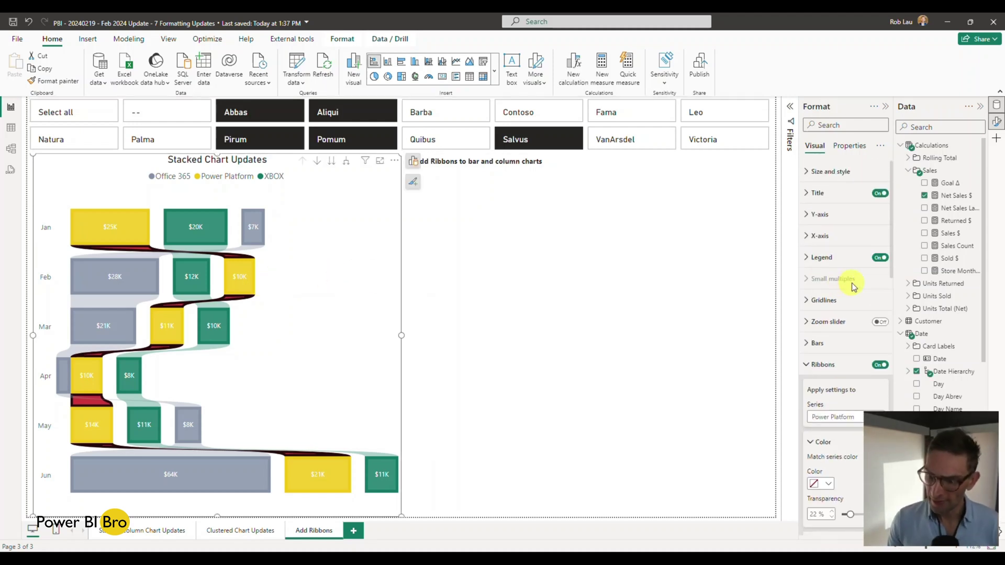
click(817, 342)
scroll(840, 332, down, 2)
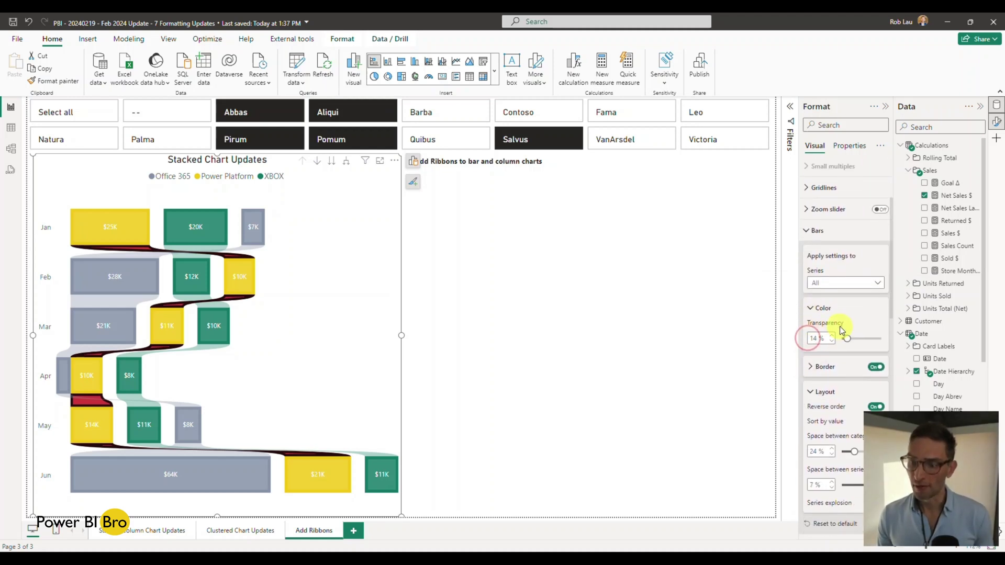
click(837, 283)
click(832, 321)
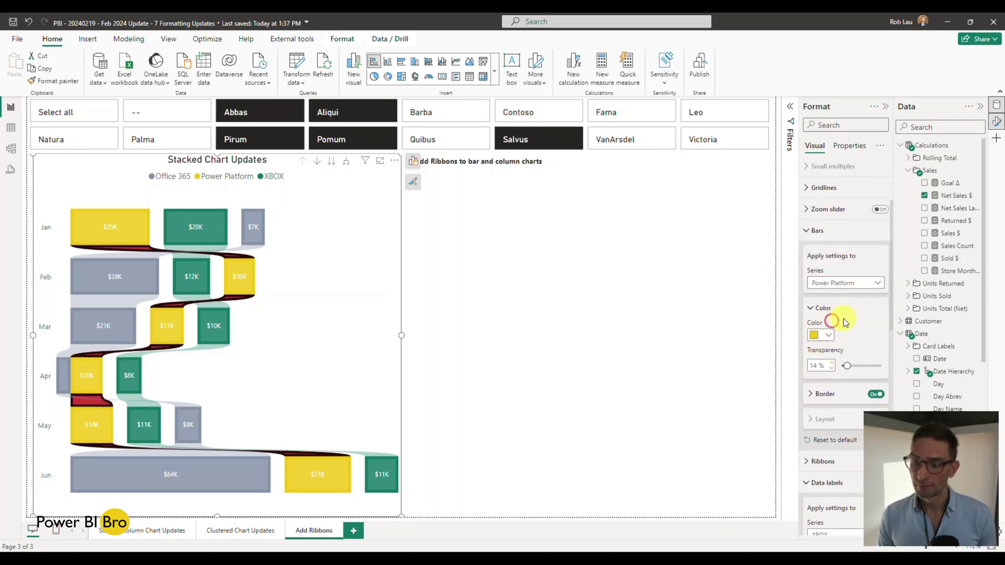
Give the Power Platform bar borders a red colour at 24% transparency instead of bar colour.
scroll(838, 327, down, 1)
click(811, 339)
scroll(806, 332, down, 2)
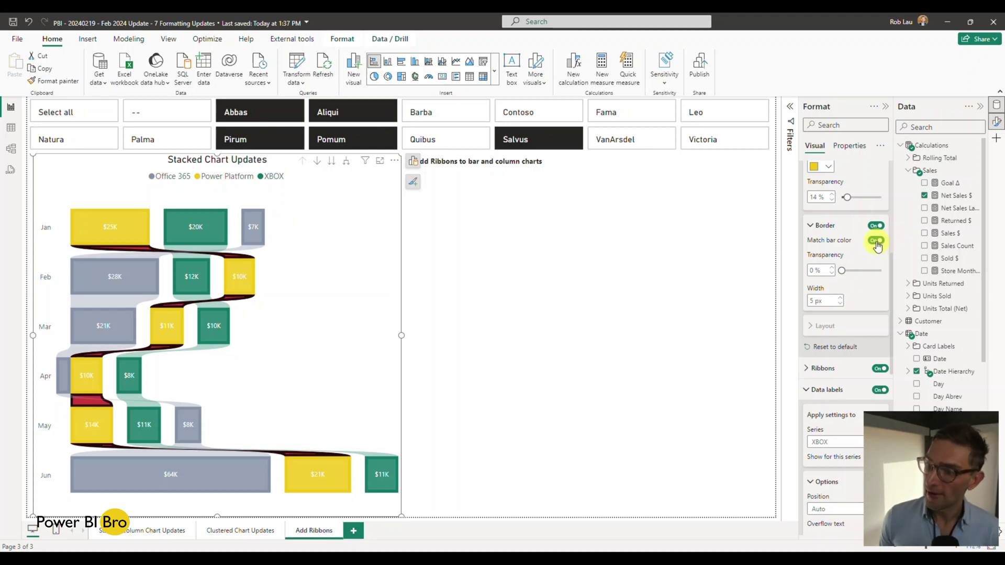
click(875, 240)
click(829, 267)
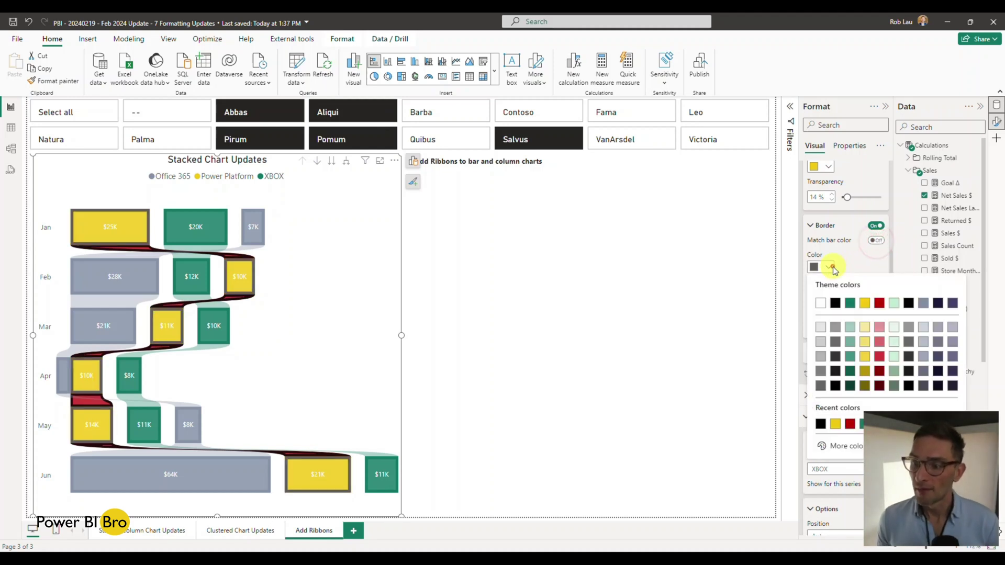
click(877, 303)
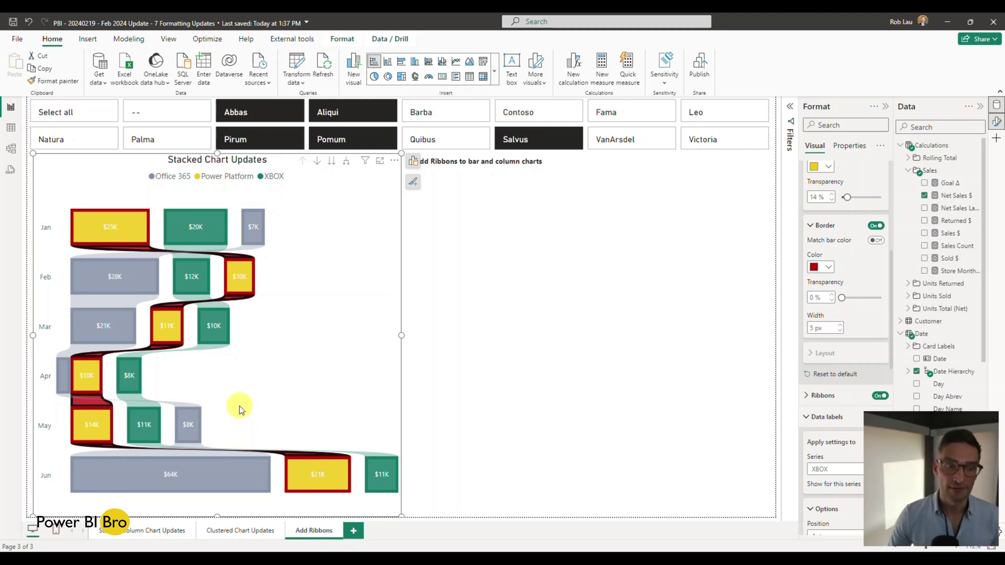
drag(841, 297, 852, 298)
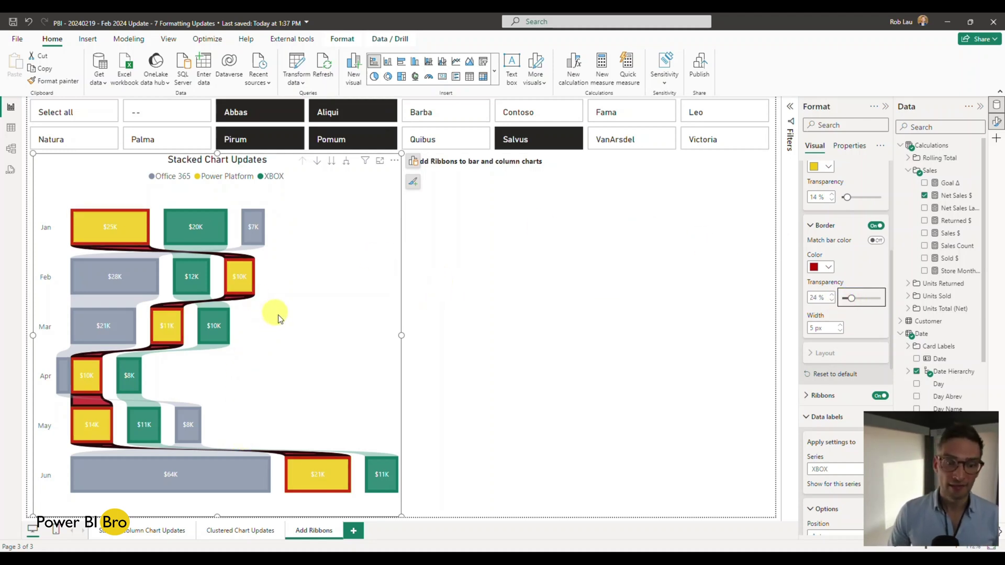